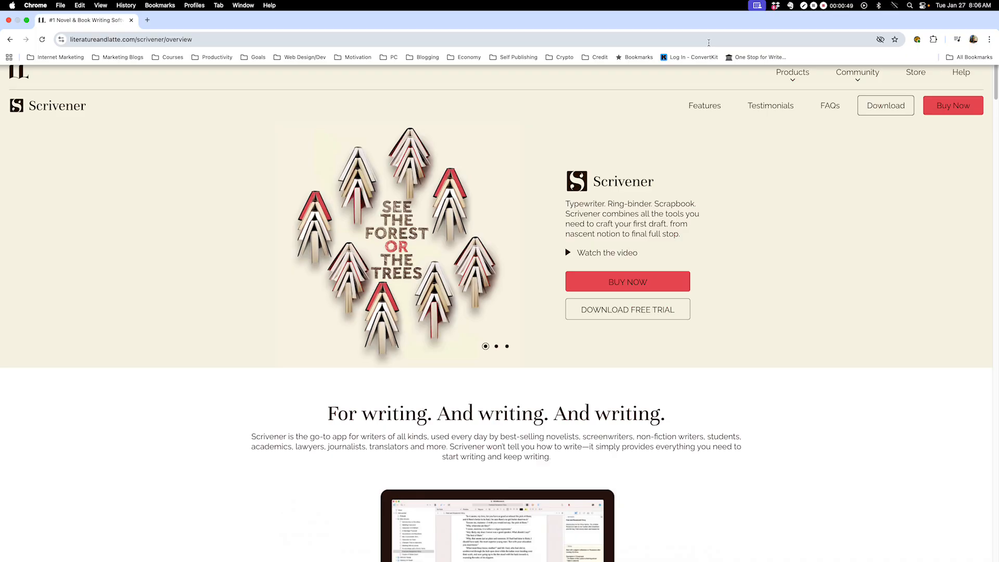
# Open the Scrivener purchase page and look over the macOS licence options
pyautogui.click(645, 281)
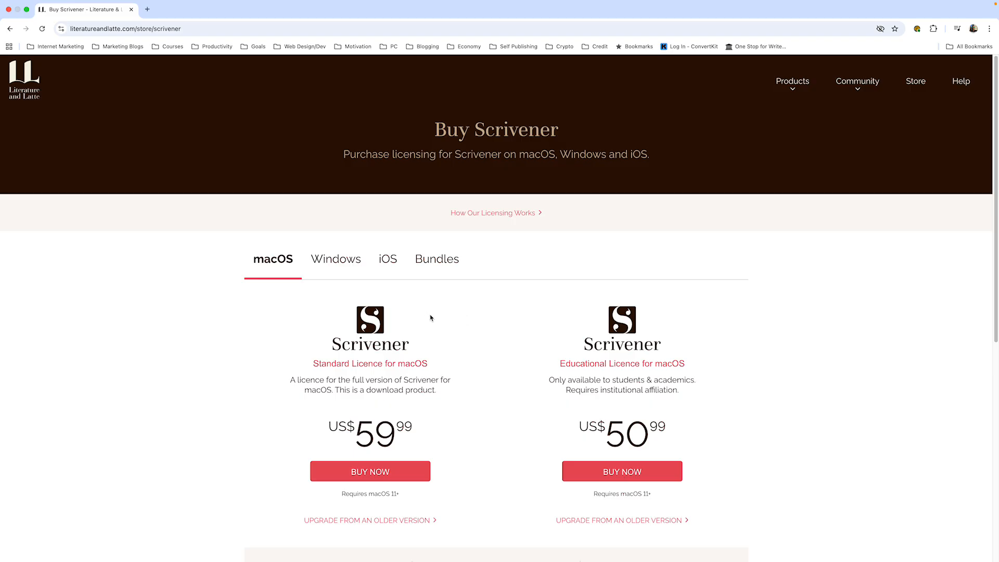
pyautogui.scroll(-3, 432, 364)
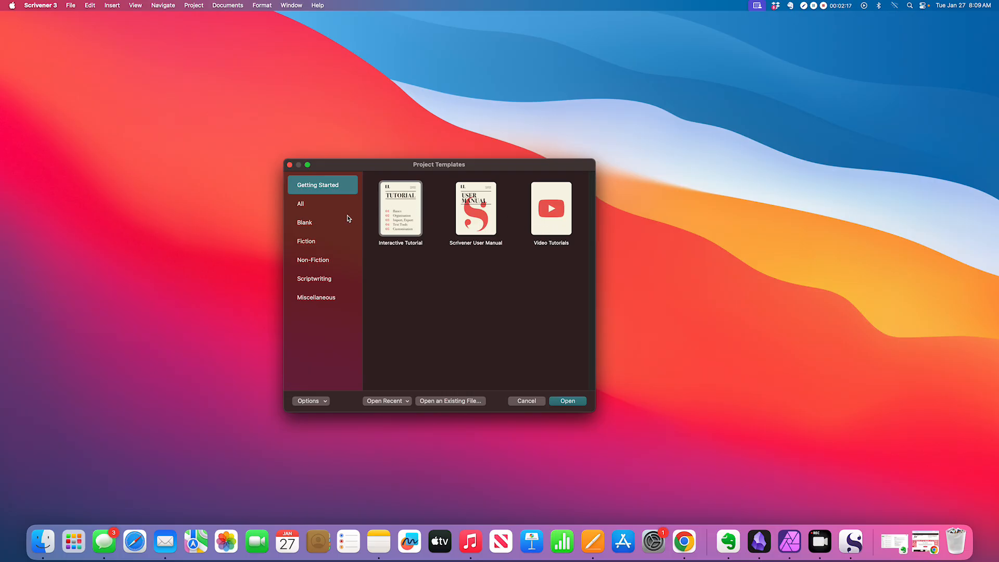
# Look through the project templates in the All, Blank, Fiction, Non-Fiction, Scriptwriting and Miscellaneous categories
pyautogui.click(332, 210)
pyautogui.scroll(-5, 488, 247)
pyautogui.scroll(-4, 477, 277)
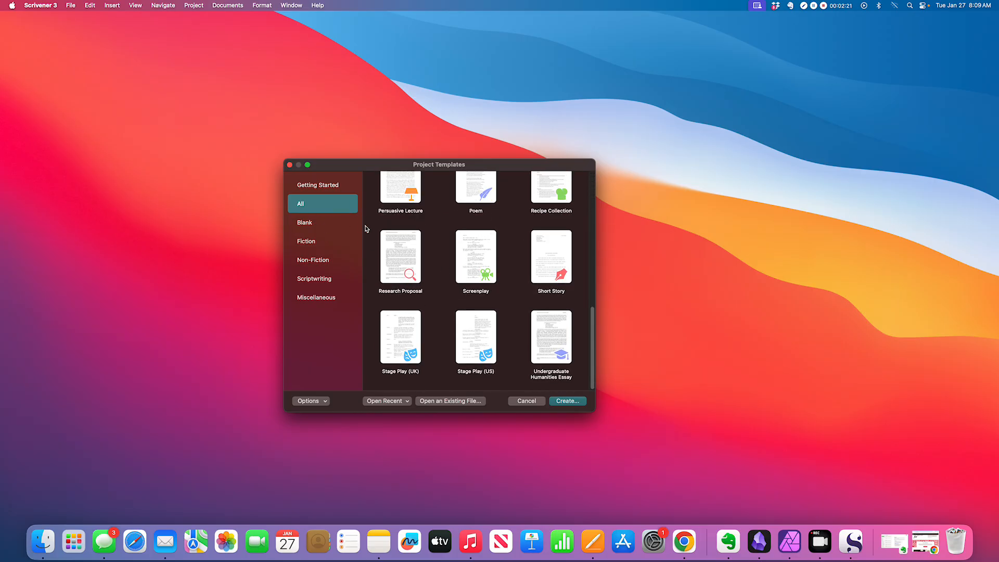
pyautogui.click(322, 223)
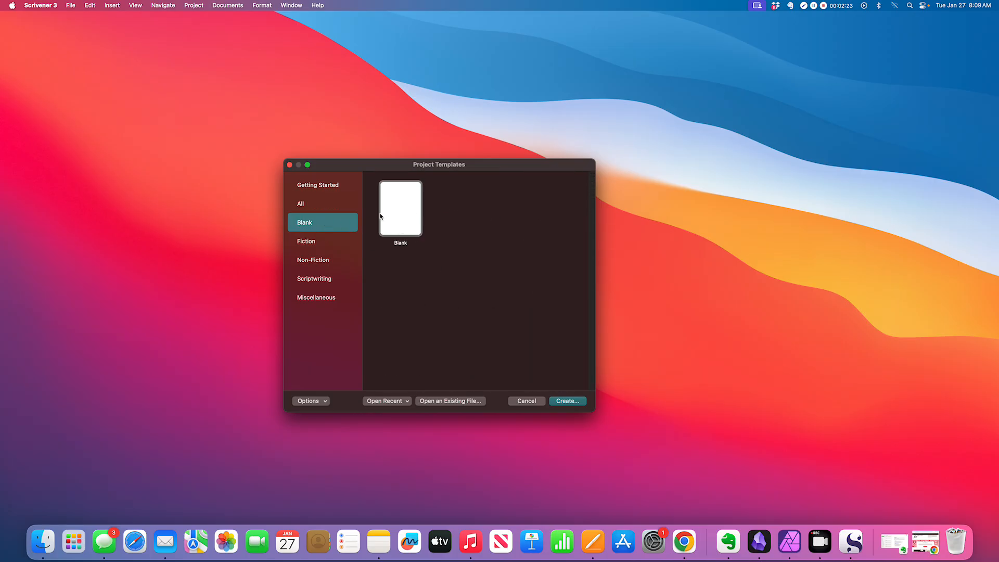
pyautogui.click(323, 241)
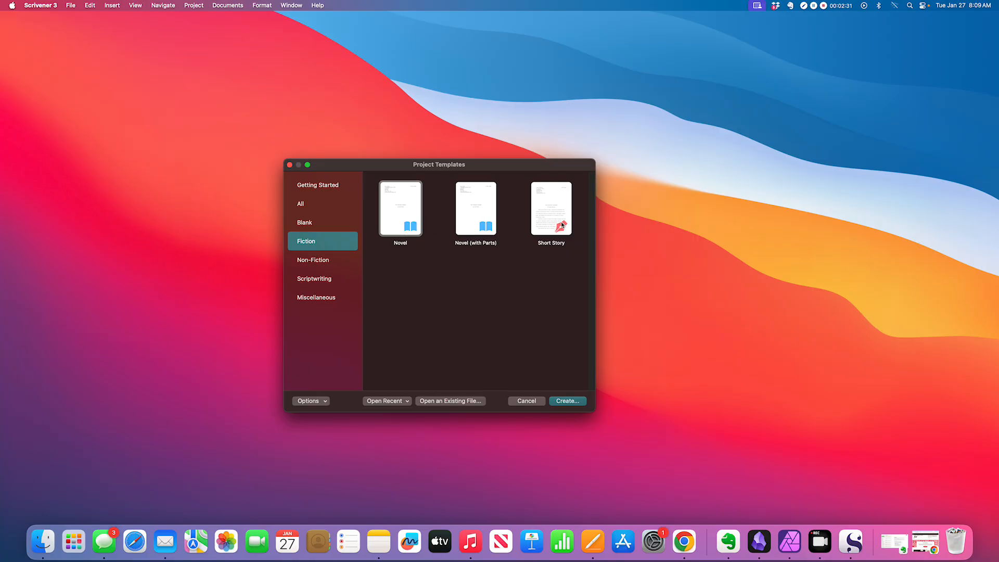
pyautogui.click(324, 263)
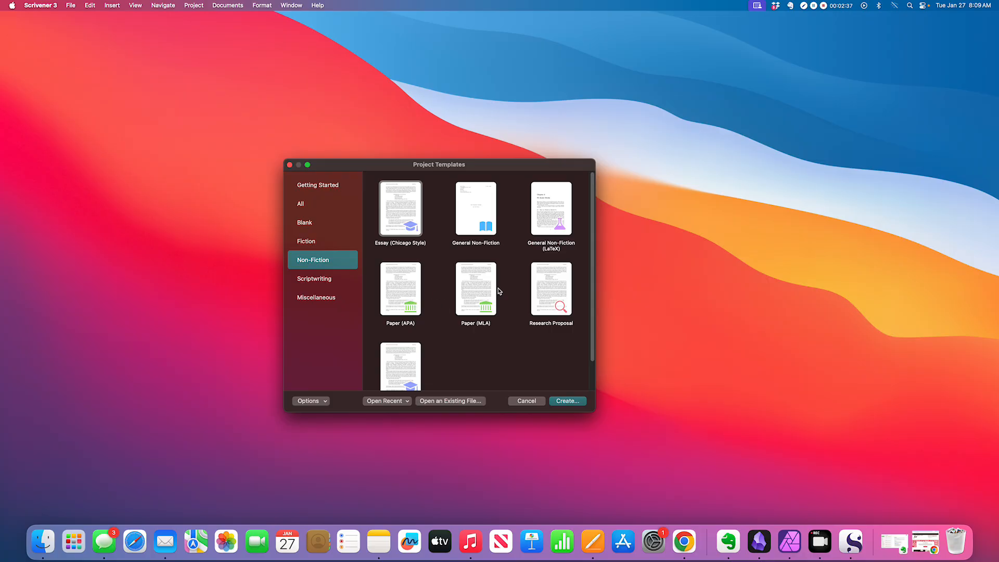
pyautogui.scroll(-2, 448, 275)
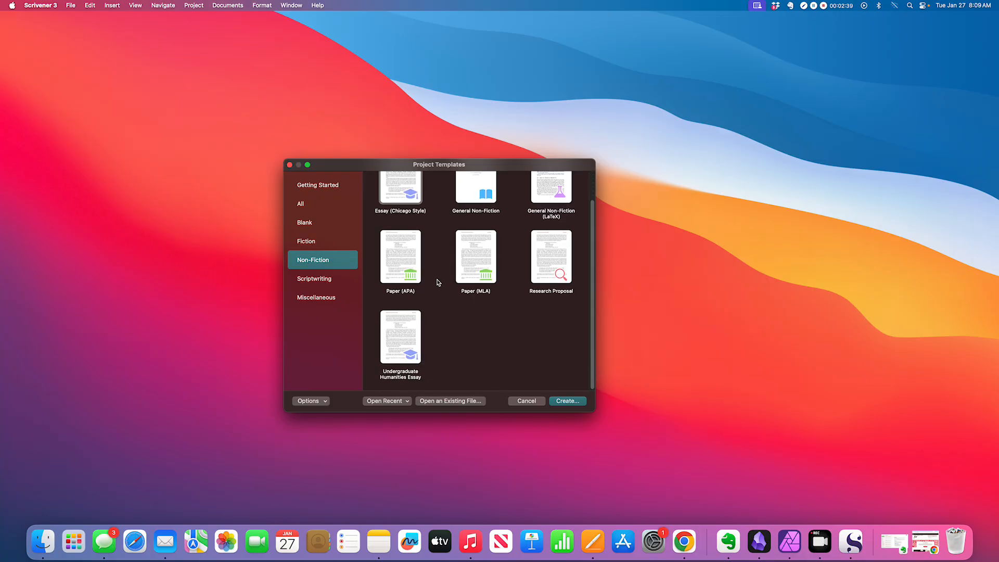
pyautogui.scroll(2, 405, 325)
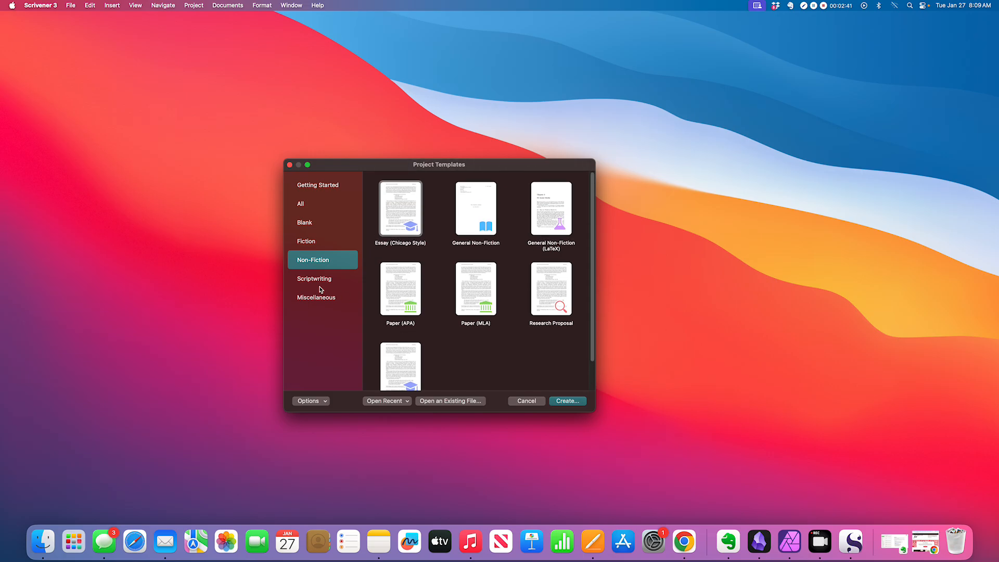
pyautogui.click(322, 285)
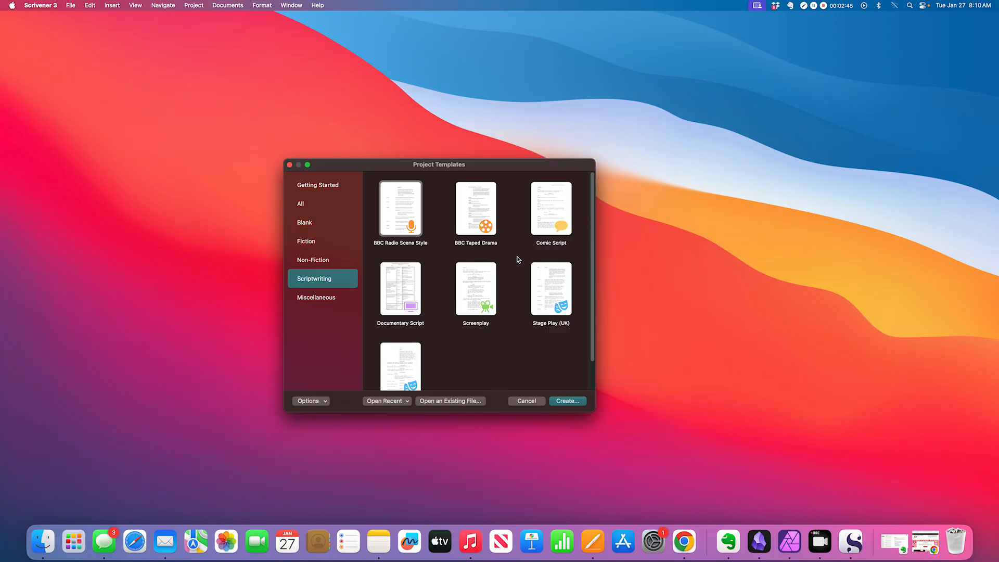
pyautogui.click(321, 300)
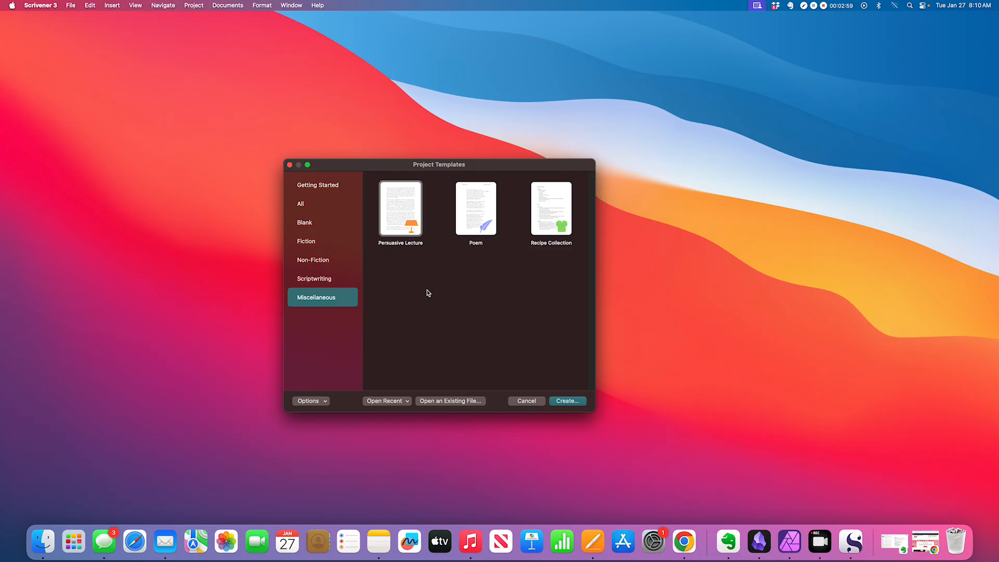
# Create a project named Big Bad Wolf from the Blank template and enlarge its window
pyautogui.click(322, 226)
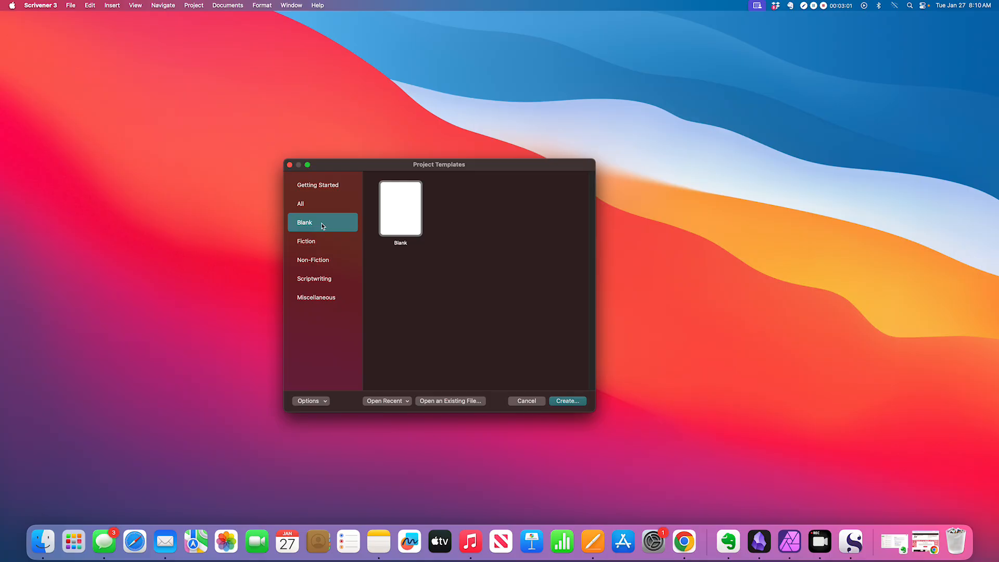
pyautogui.click(562, 404)
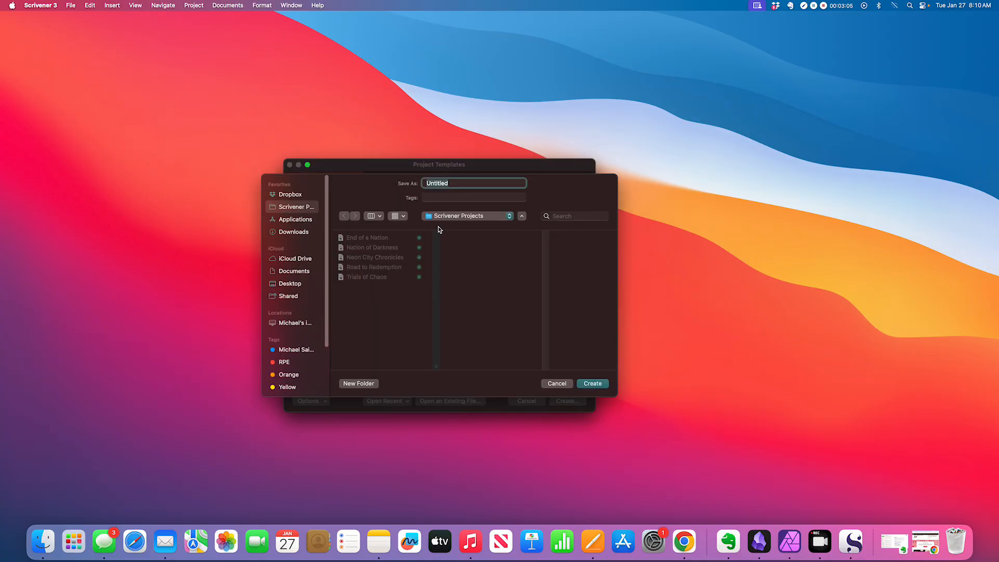
pyautogui.write('Bi')
pyautogui.write('g Bad W')
pyautogui.write('olk')
pyautogui.click(594, 385)
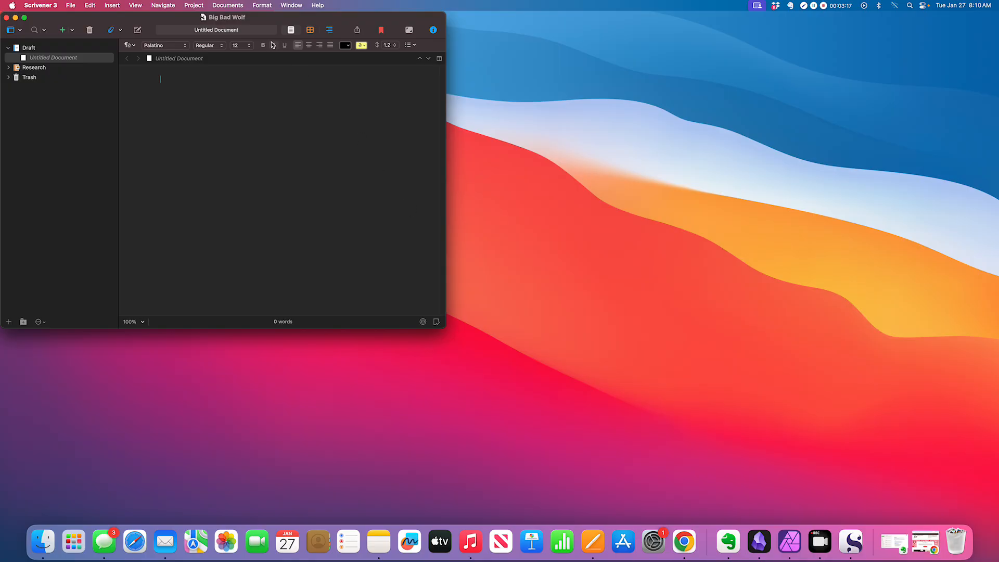
pyautogui.moveTo(291, 24); pyautogui.dragTo(428, 37)
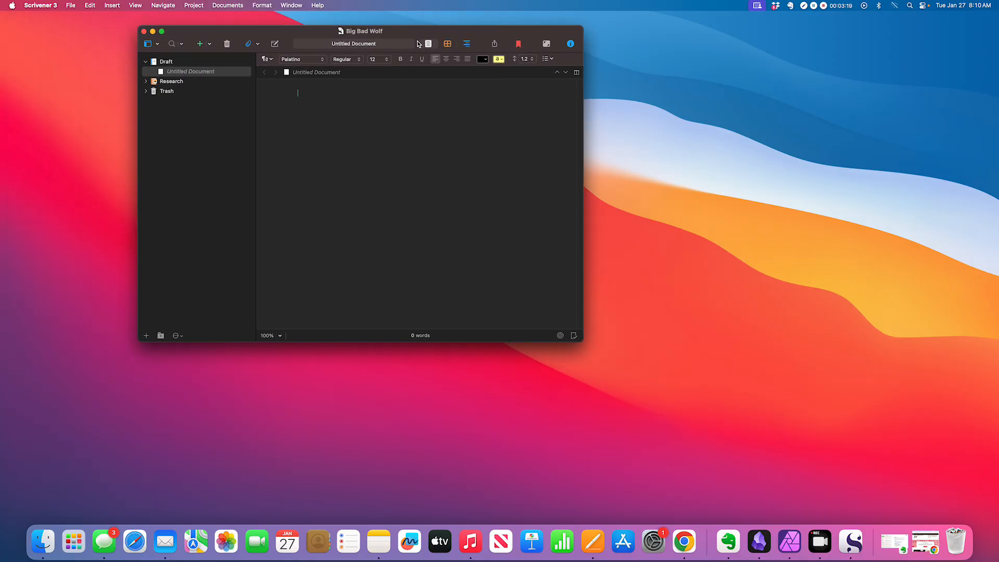
pyautogui.moveTo(582, 337); pyautogui.dragTo(766, 452)
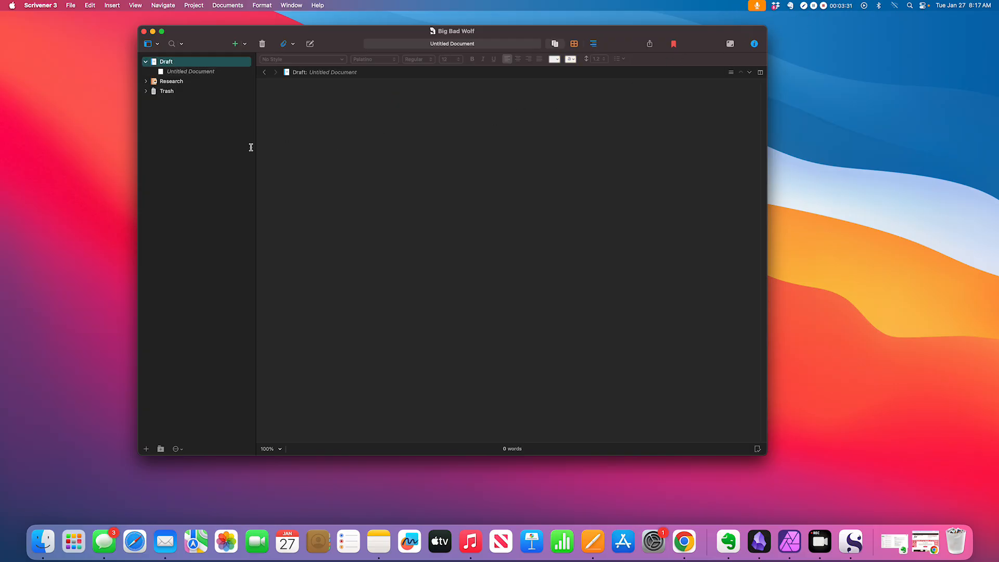
# Add a second text document to the Draft folder and rename the first one Chapter1
pyautogui.click(174, 74)
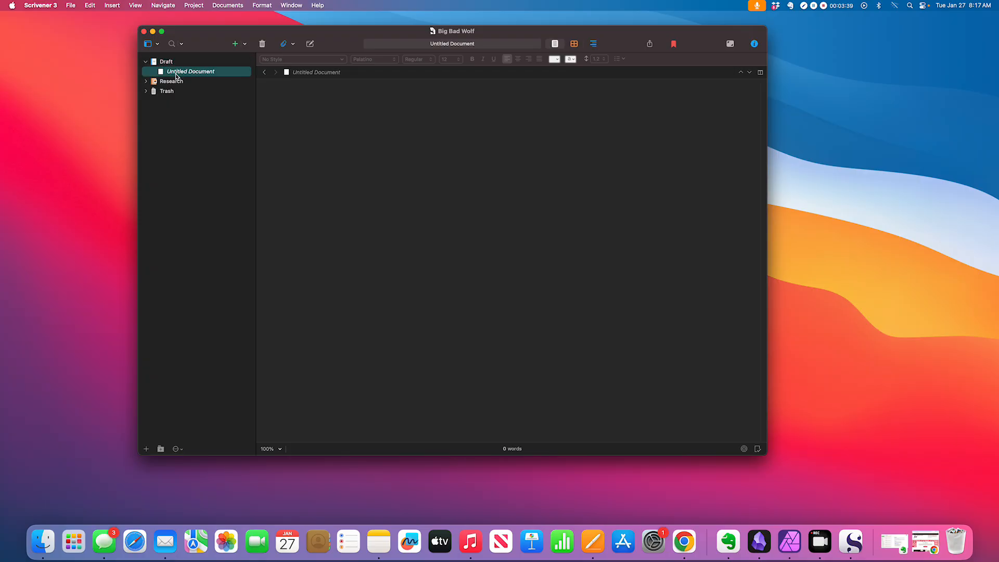
pyautogui.rightClick(186, 74)
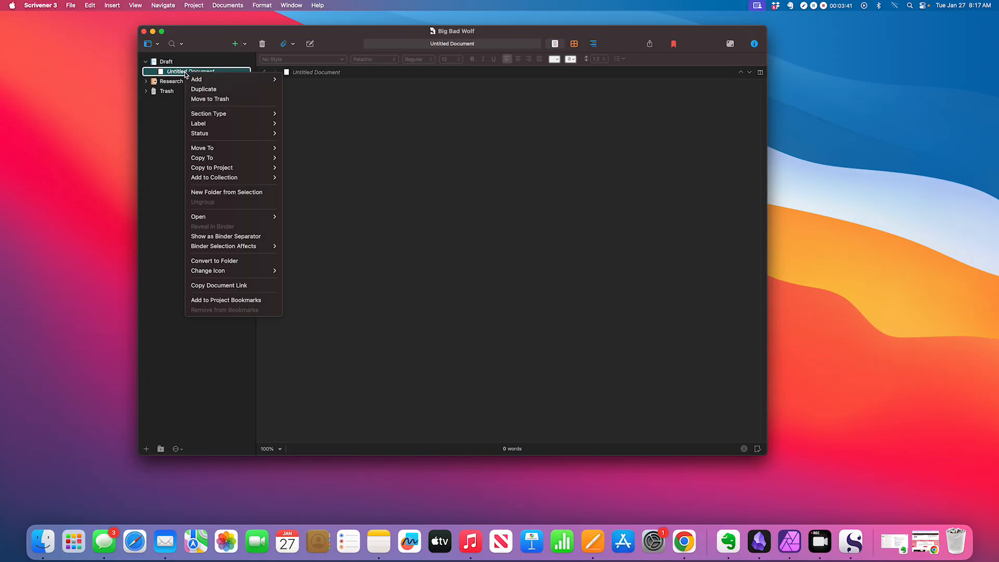
pyautogui.moveTo(227, 80)
pyautogui.click(299, 79)
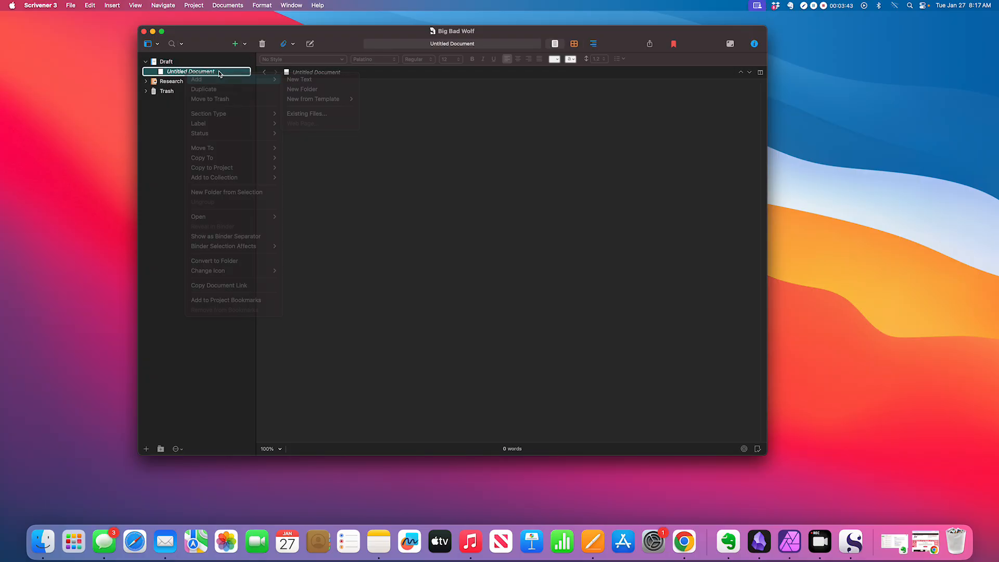
pyautogui.click(204, 74)
pyautogui.doubleClick(205, 74)
pyautogui.press('Escape')
pyautogui.doubleClick(206, 73)
pyautogui.write('C')
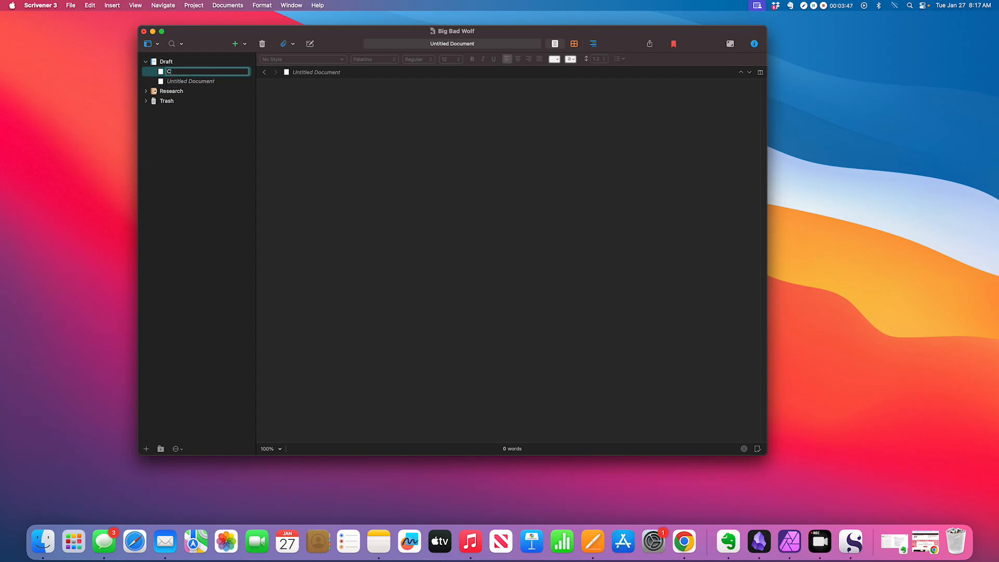
pyautogui.write('hapter1')
# Rename the second document in the Draft folder as Chapter 2
pyautogui.click(212, 82)
pyautogui.click(213, 81)
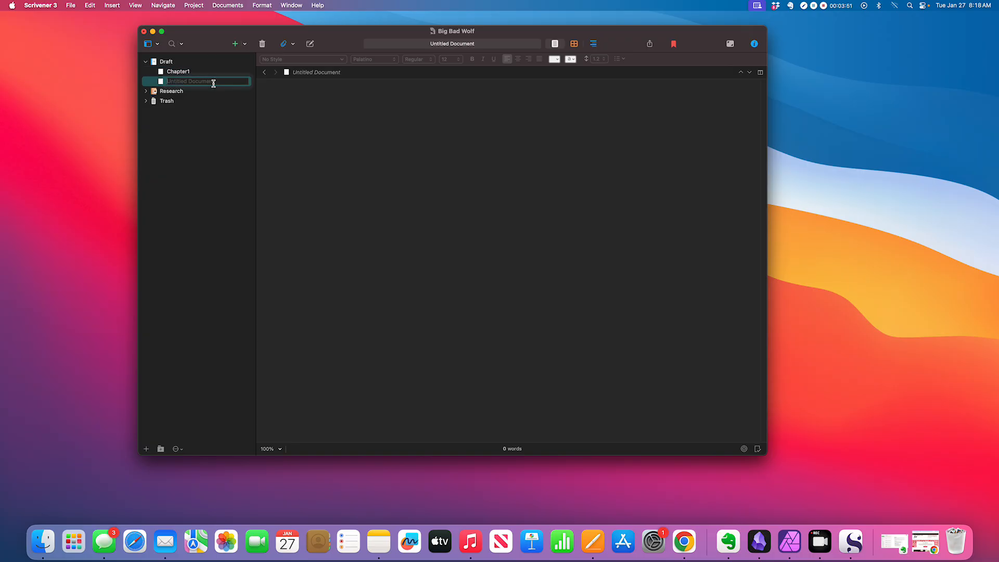
pyautogui.write('Chapter 2')
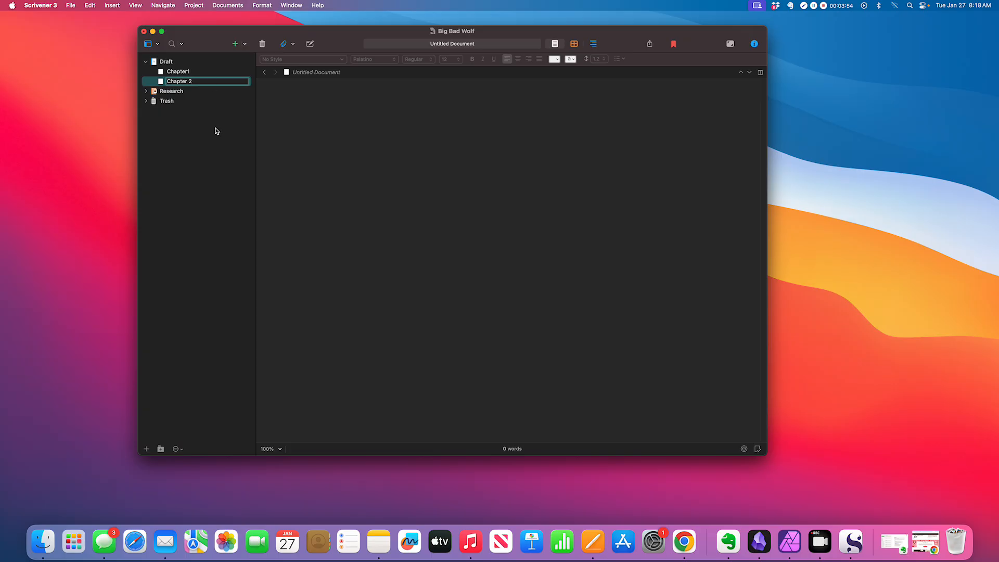
pyautogui.click(217, 131)
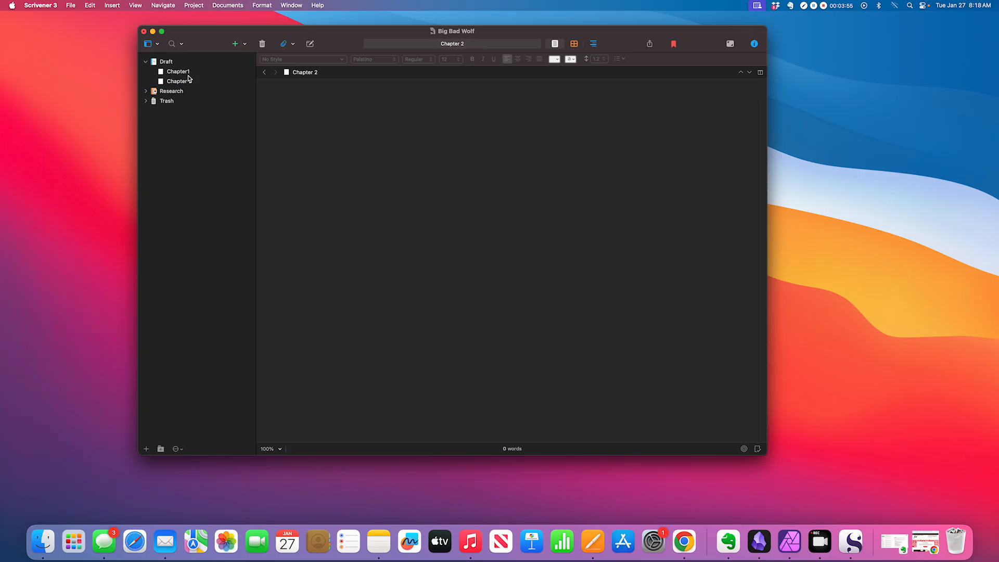
pyautogui.click(191, 83)
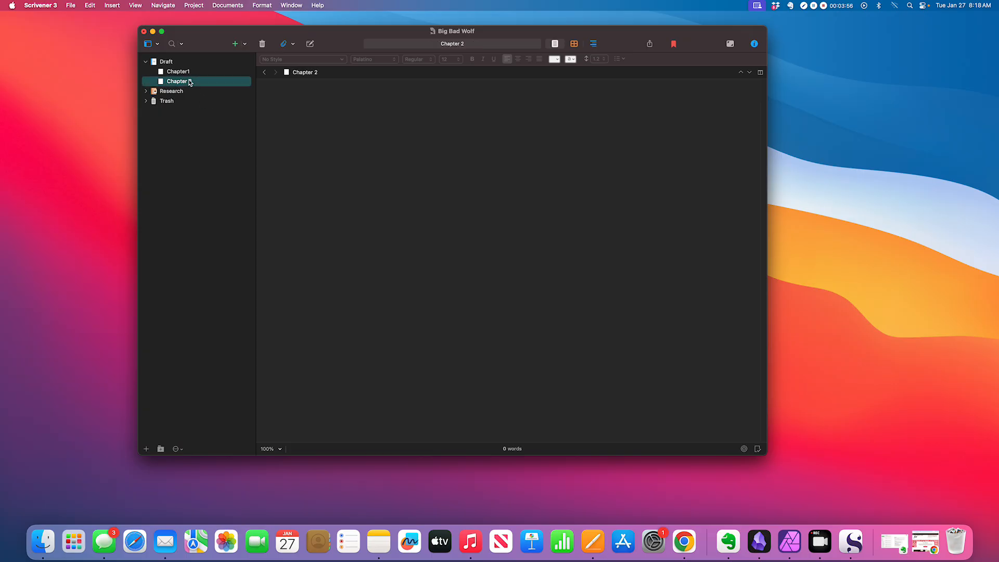
# Add a new text document named Notes to the Research folder
pyautogui.click(168, 95)
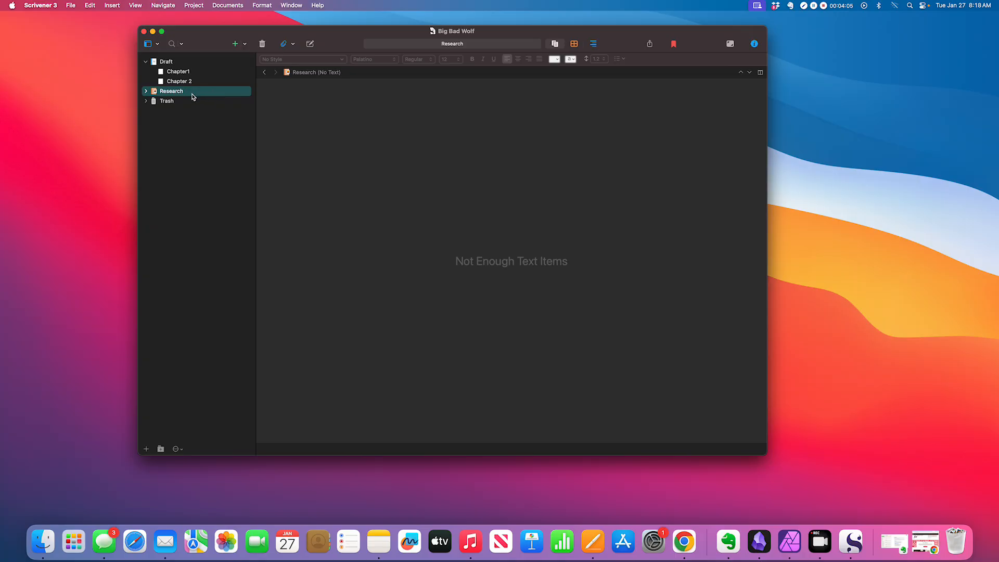
pyautogui.rightClick(192, 96)
pyautogui.moveTo(276, 101)
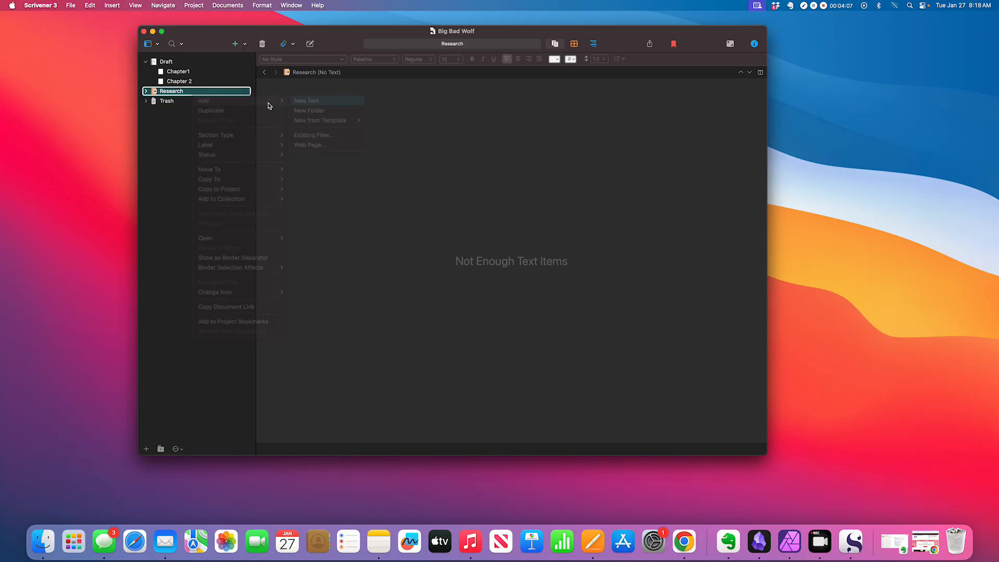
pyautogui.click(307, 100)
pyautogui.write('Notes')
pyautogui.press('Return')
# Move the Notes document and the Chapter 2 document to the trash
pyautogui.click(180, 104)
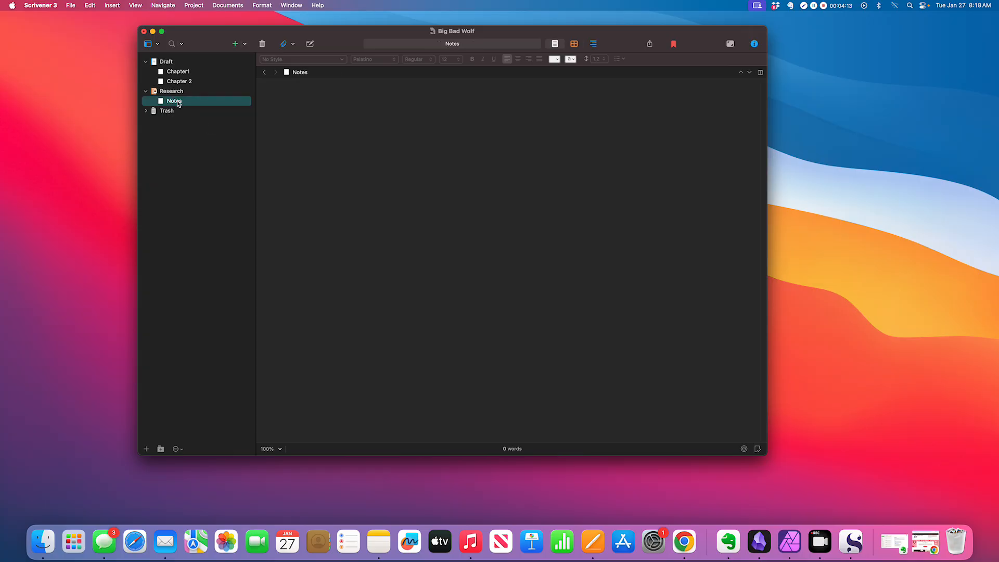
pyautogui.rightClick(177, 103)
pyautogui.click(197, 127)
pyautogui.click(146, 101)
pyautogui.click(146, 101)
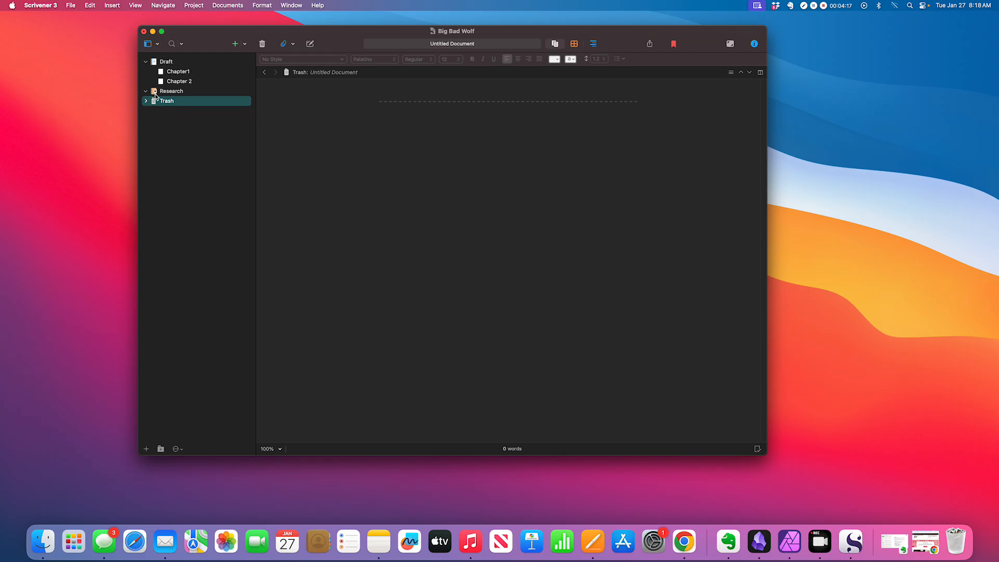
pyautogui.click(173, 82)
pyautogui.rightClick(174, 83)
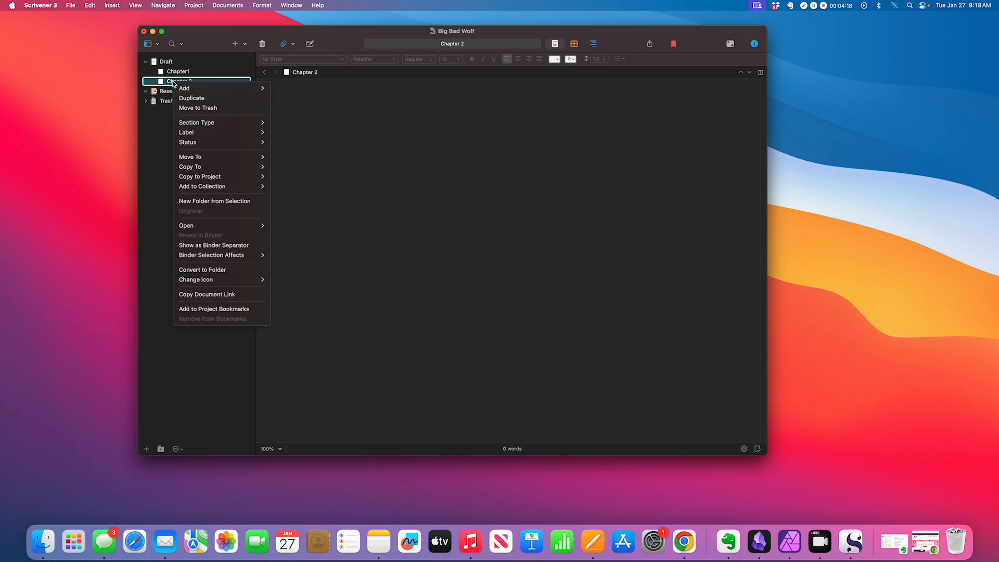
pyautogui.click(196, 105)
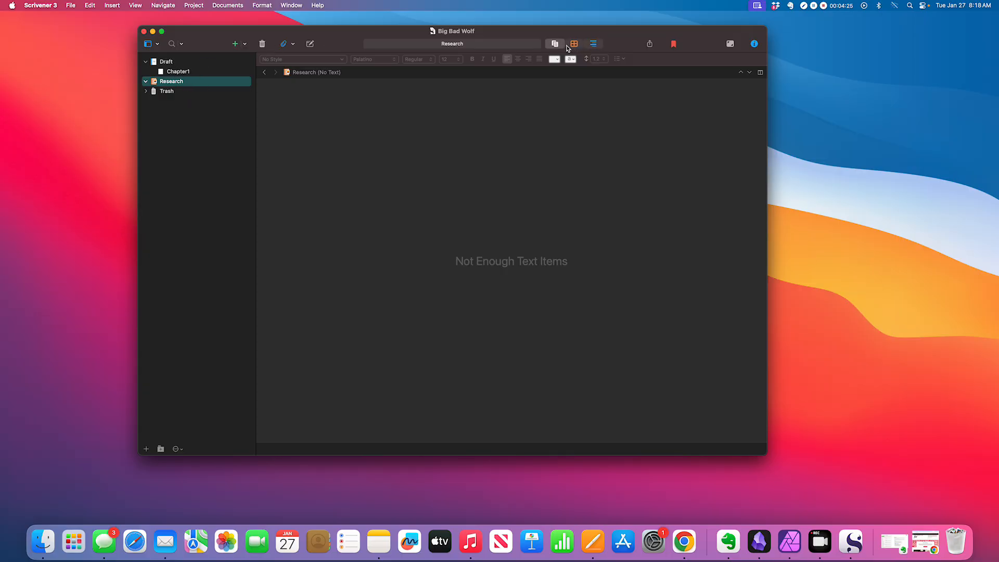
# Show the Research folder as a corkboard and add a new text card titled Chapter 1
pyautogui.click(574, 45)
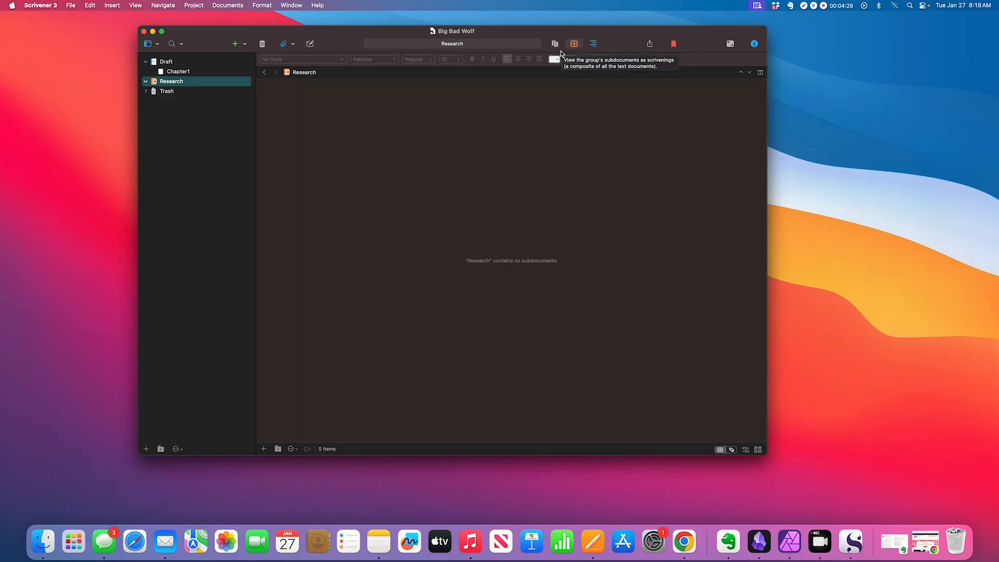
pyautogui.rightClick(328, 124)
pyautogui.moveTo(346, 130)
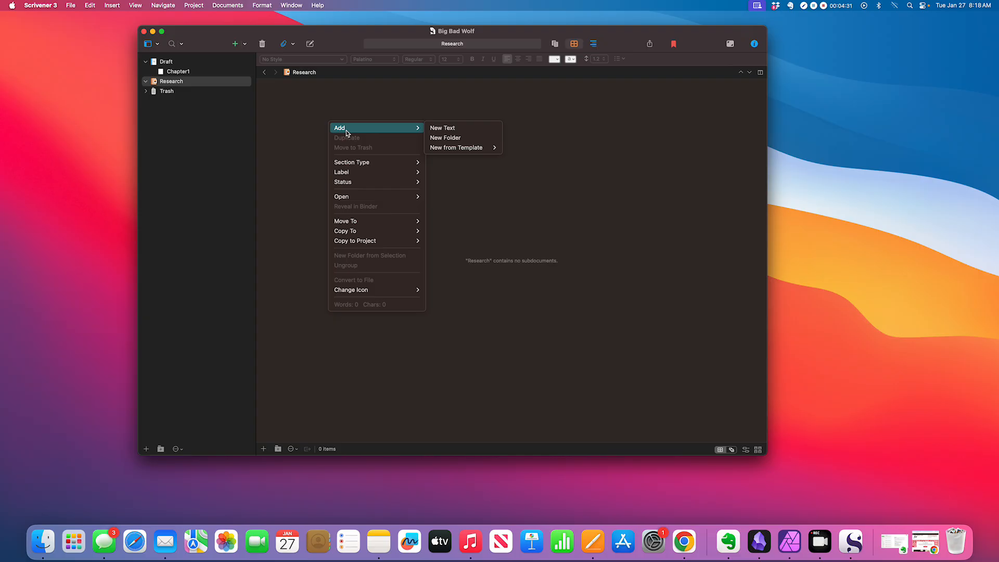
pyautogui.click(436, 129)
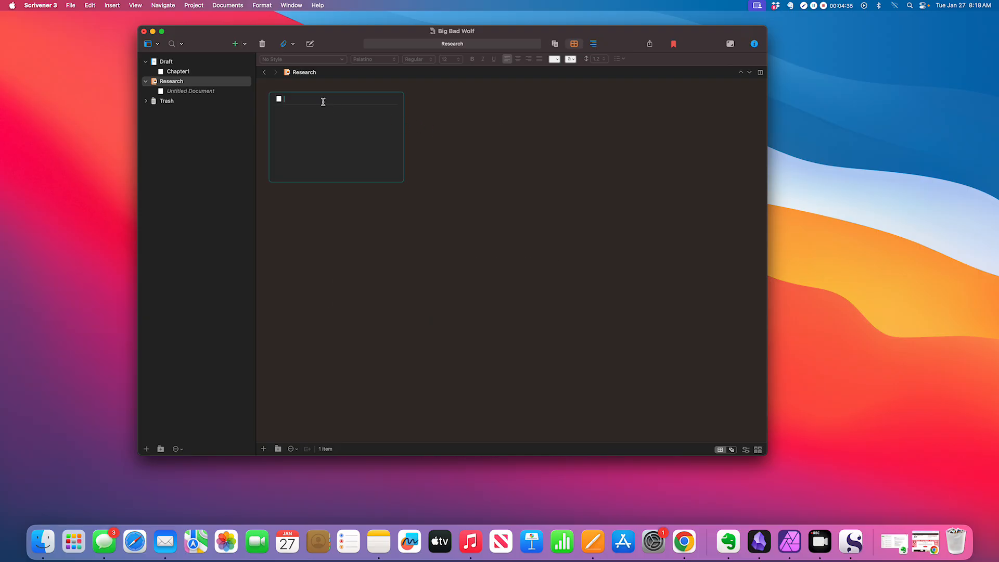
pyautogui.write('Chapter 1')
# Enter the synopsis "Big bad wolf scares person" on the Chapter 1 card
pyautogui.click(341, 126)
pyautogui.write('ss')
pyautogui.press('BackSpace')
pyautogui.press('BackSpace')
pyautogui.write('AA')
pyautogui.press('capslock')
pyautogui.press('BackSpace')
pyautogui.click(525, 133)
# Add a second text card to the Research corkboard titled Chapter 2 with the synopsis "Big bad chases person from home"
pyautogui.rightClick(450, 100)
pyautogui.moveTo(544, 105)
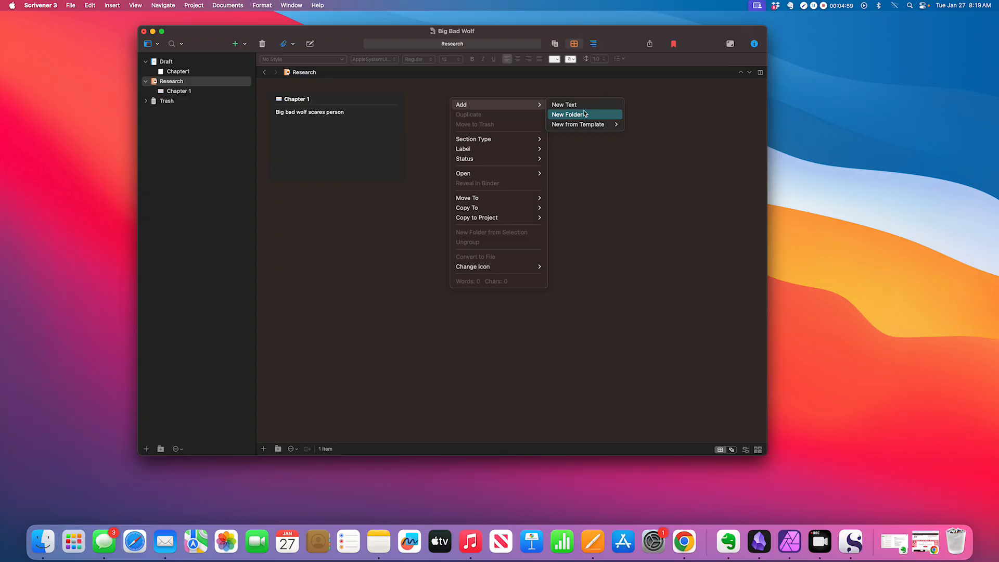
pyautogui.click(564, 105)
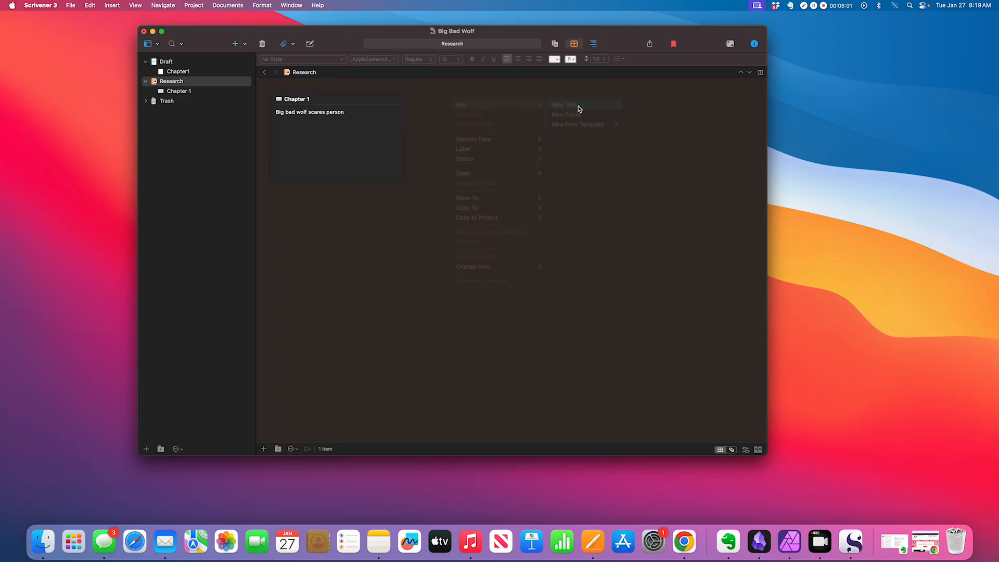
pyautogui.write('Chapter')
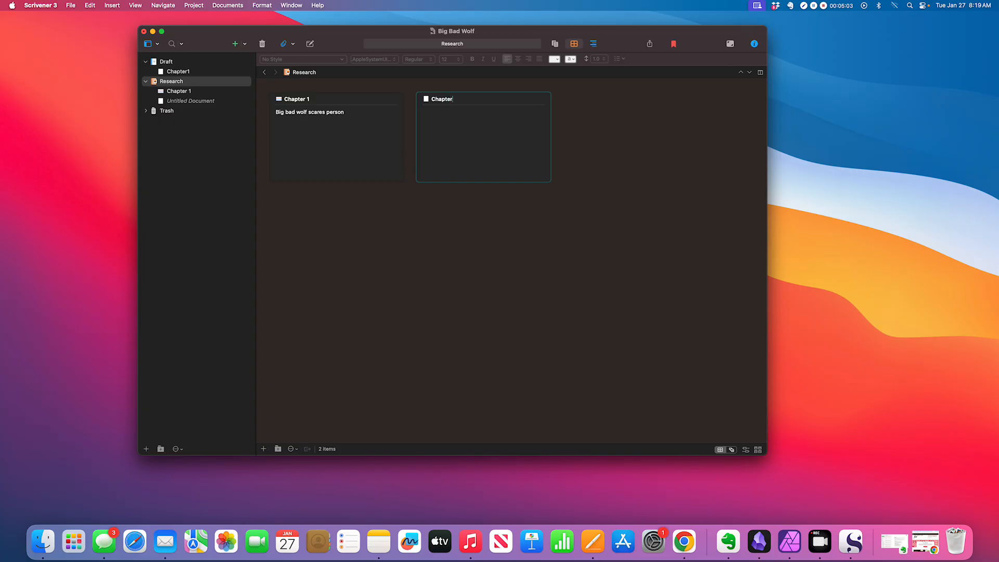
pyautogui.press('Tab')
pyautogui.write('Bi')
pyautogui.press('BackSpace')
pyautogui.click(645, 148)
pyautogui.doubleClick(494, 104)
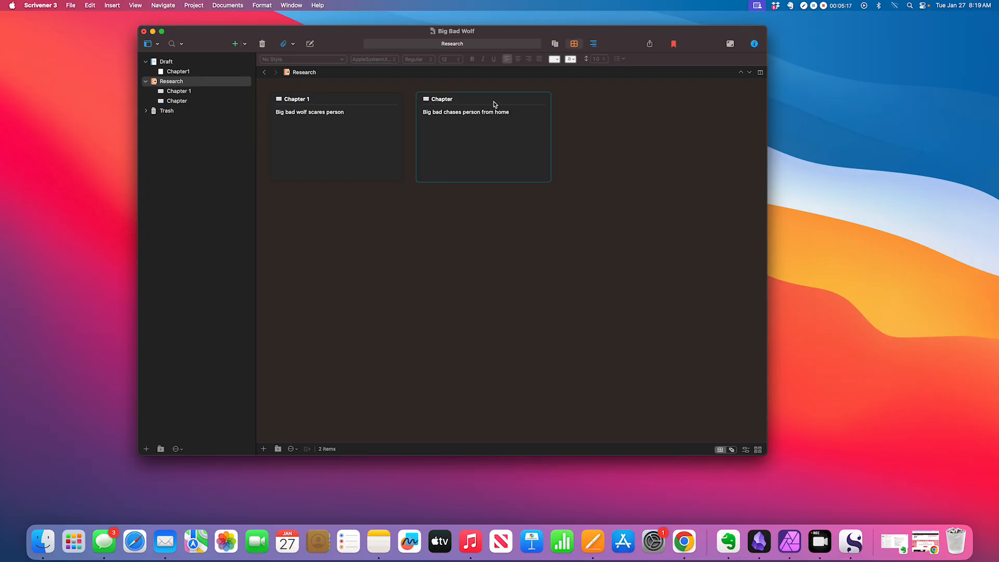
pyautogui.click(491, 101)
# Add a third text card titled Chapter 3 with the synopsis "Big bad goes homes."
pyautogui.rightClick(634, 125)
pyautogui.moveTo(640, 126)
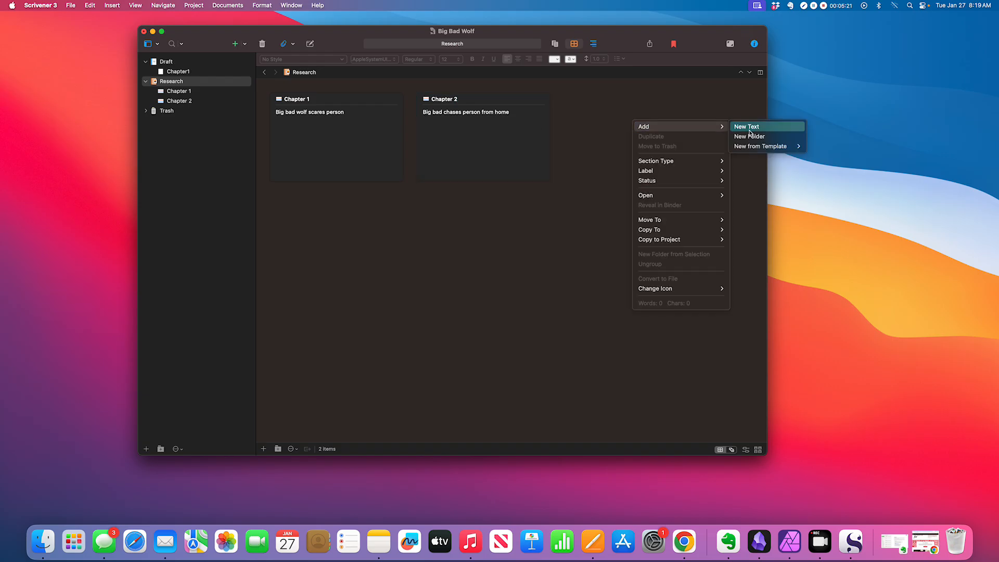
pyautogui.click(752, 127)
pyautogui.write('Chapter 3')
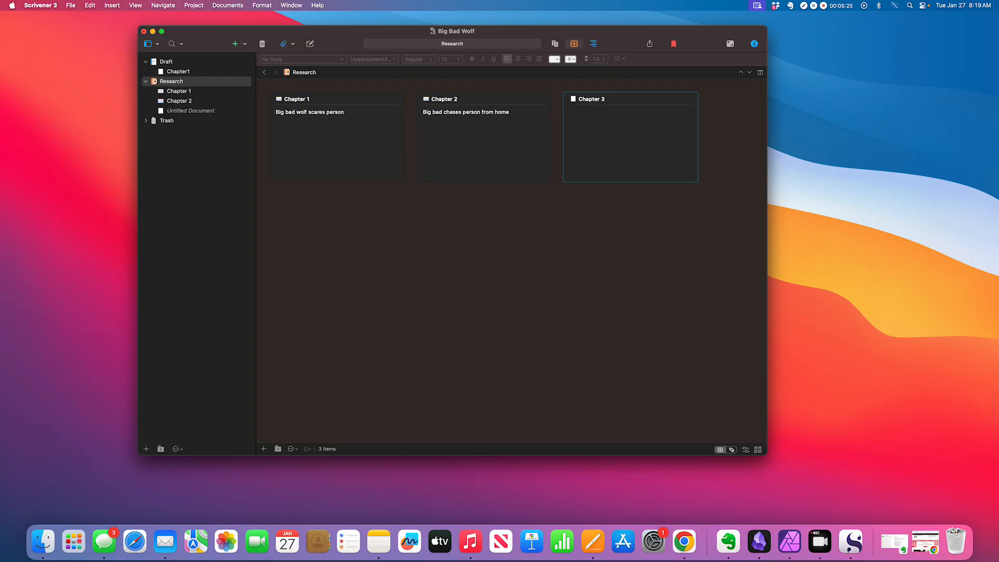
pyautogui.press('super+space')
pyautogui.click(665, 140)
pyautogui.press('capslock')
pyautogui.write('Bi')
pyautogui.click(615, 211)
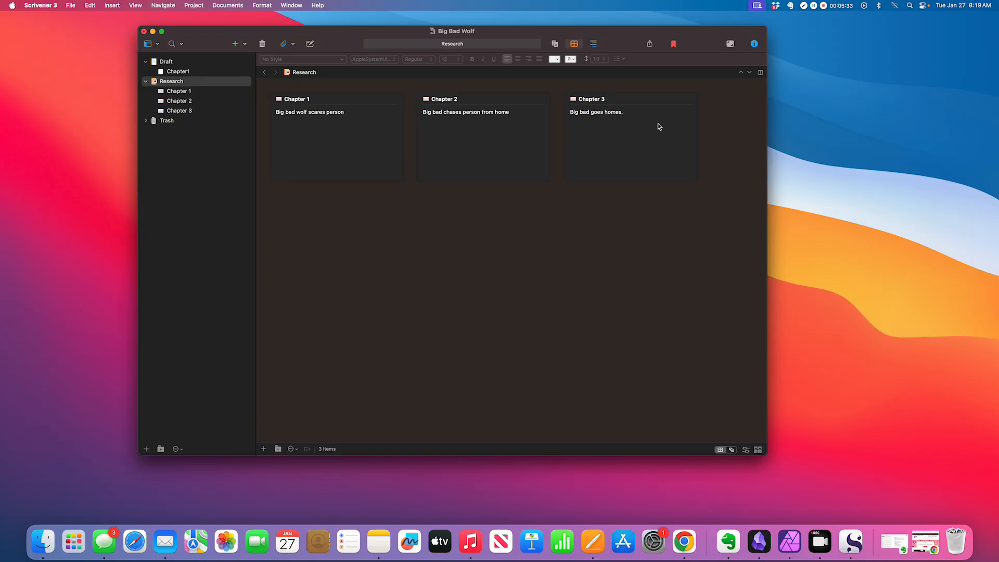
# Rearrange the chapter cards on the corkboard and put them back in chapter order
pyautogui.moveTo(640, 129); pyautogui.dragTo(437, 127)
pyautogui.moveTo(530, 126); pyautogui.dragTo(555, 115)
pyautogui.moveTo(352, 109); pyautogui.dragTo(508, 107)
pyautogui.moveTo(605, 114); pyautogui.dragTo(306, 119)
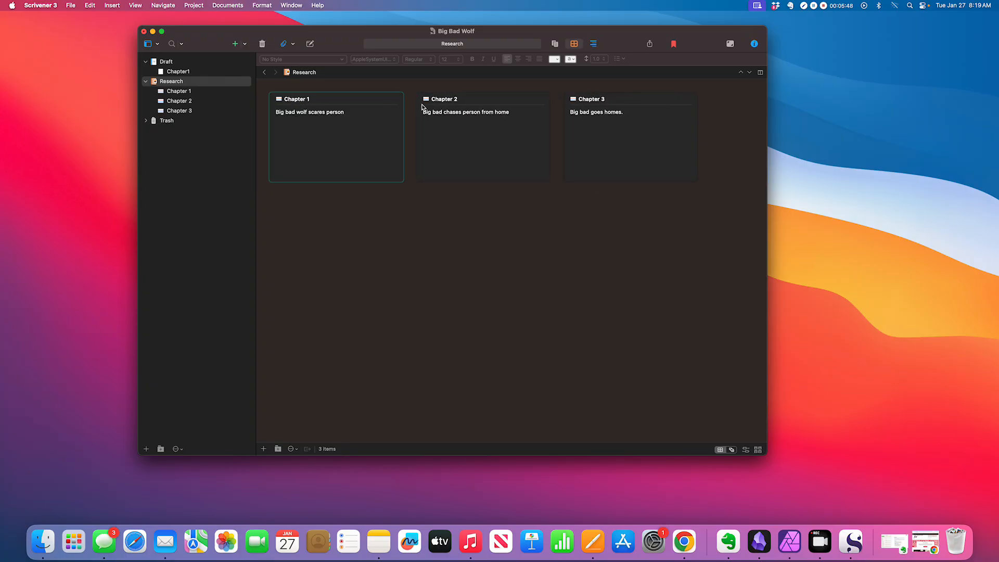
# Show the Research folder as an outline and examine the label and status options for Chapter 1
pyautogui.click(594, 44)
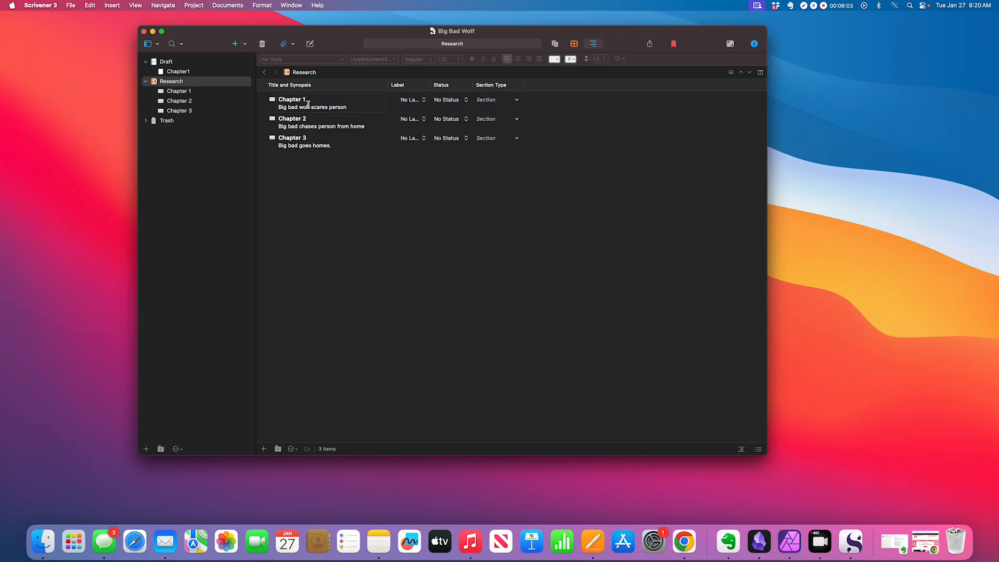
pyautogui.click(423, 100)
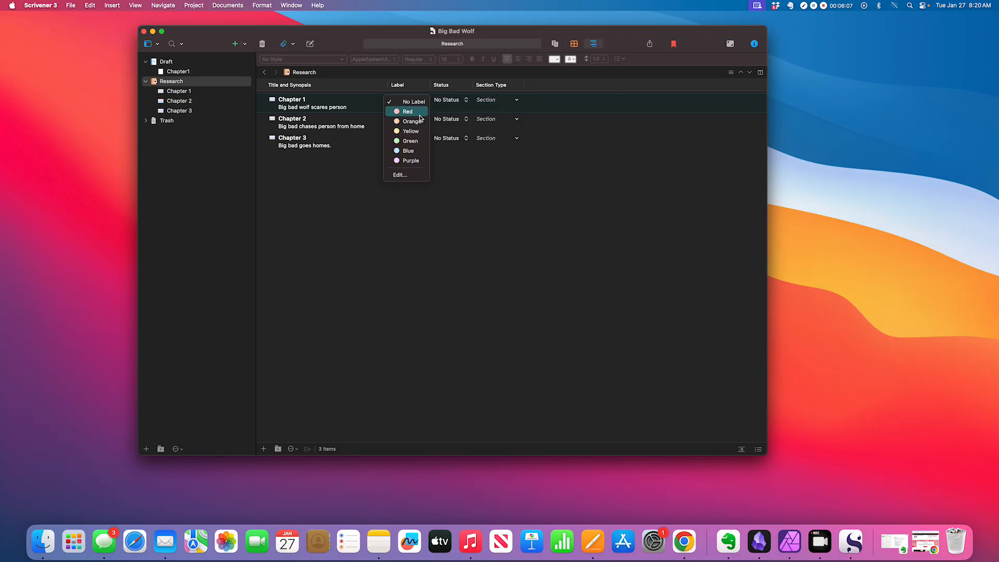
pyautogui.click(355, 109)
pyautogui.click(464, 101)
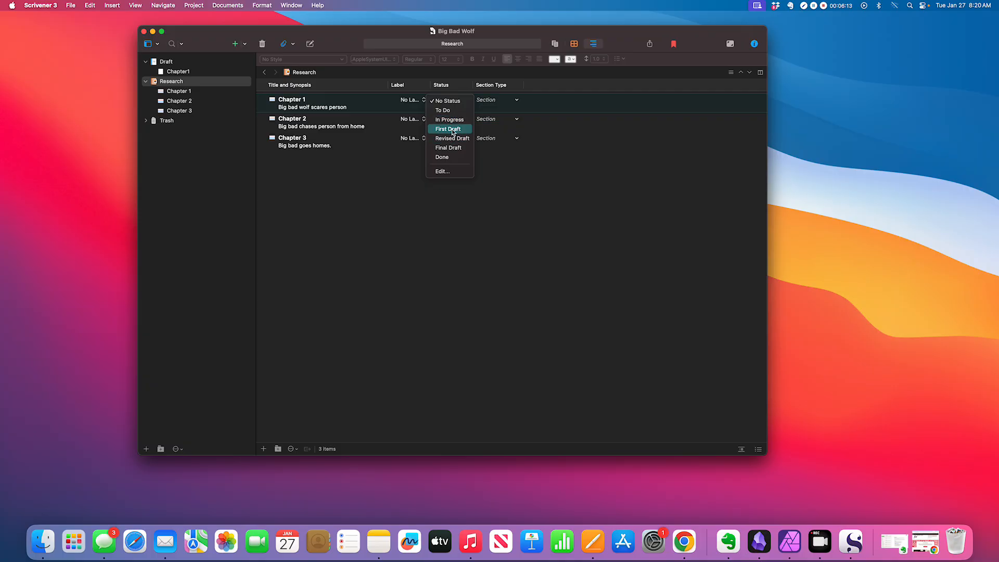
pyautogui.click(499, 96)
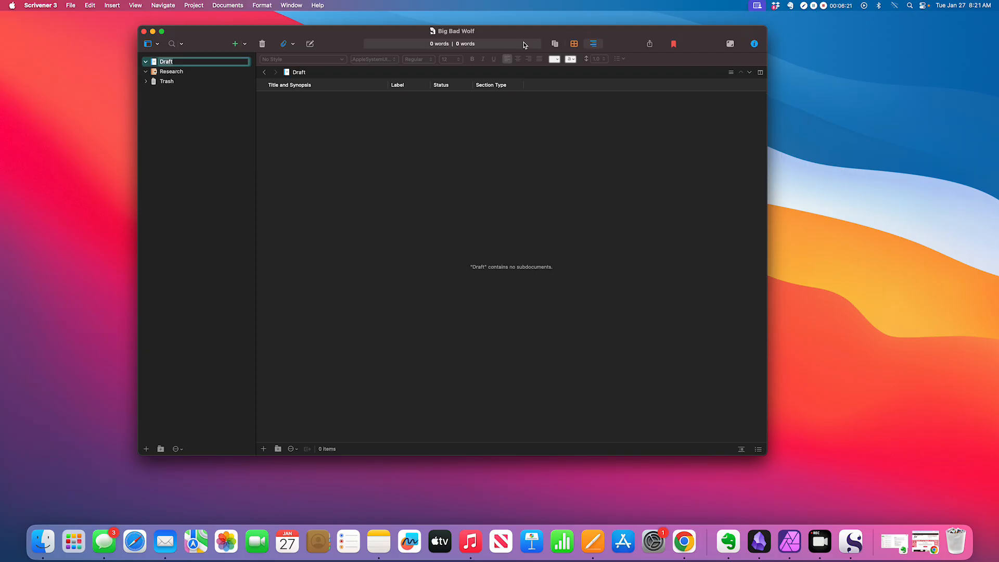
# Rename the Draft folder in the binder as Big Bad Wolf
pyautogui.click(167, 94)
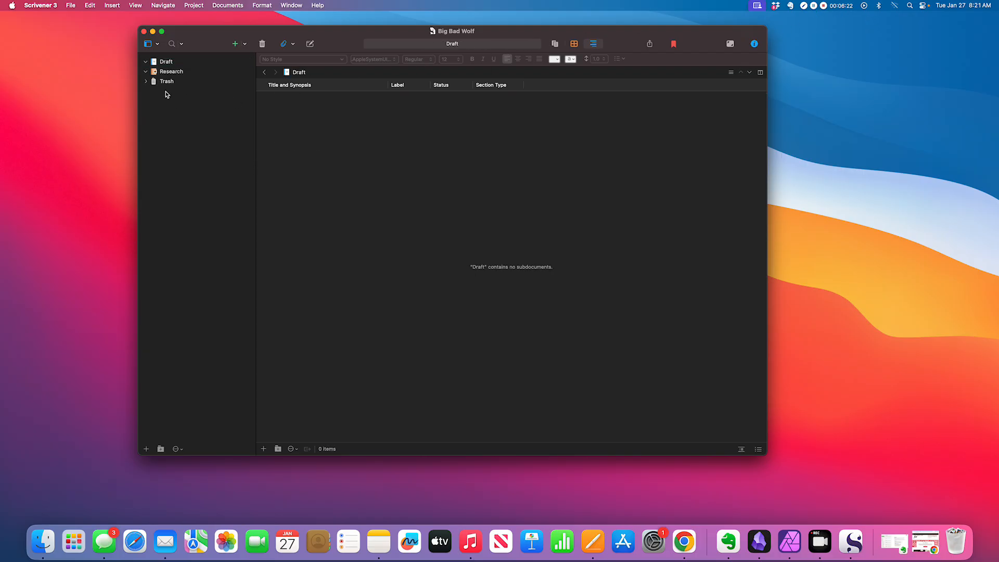
pyautogui.click(152, 62)
pyautogui.click(164, 63)
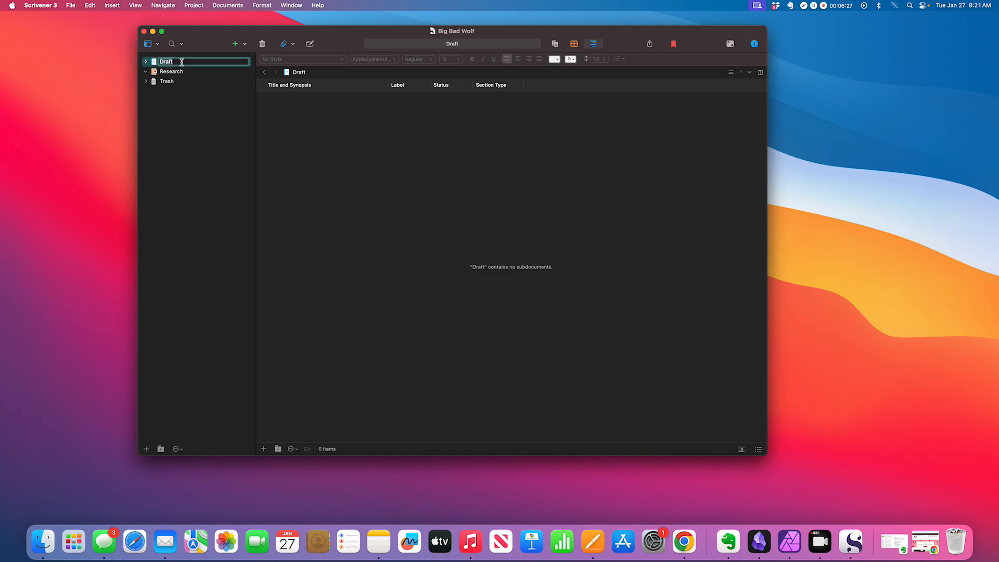
pyautogui.write('b')
pyautogui.press('BackSpace')
pyautogui.write('Big Bad Wolf')
pyautogui.click(212, 101)
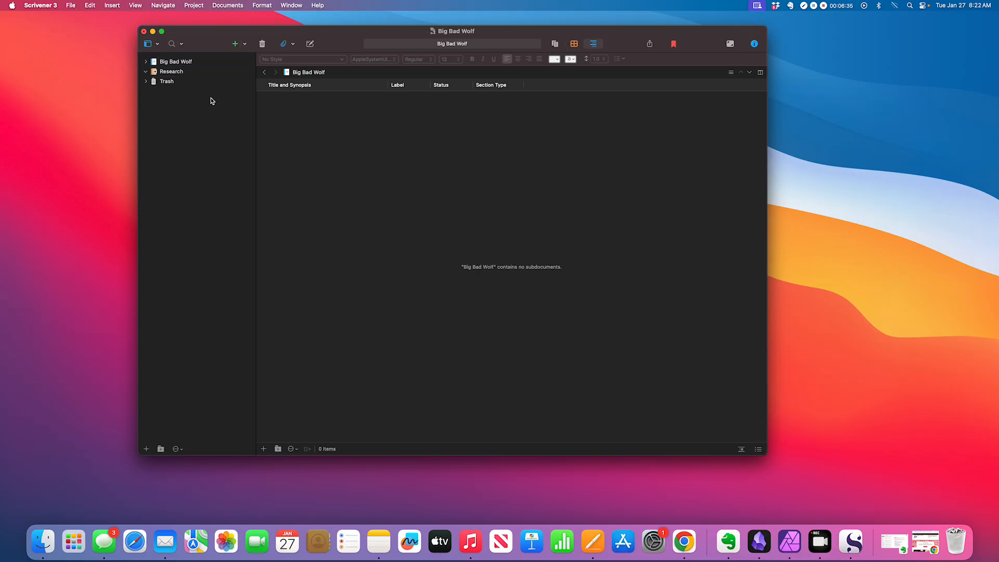
# Add a new folder named Act 1 inside the Big Bad Wolf folder
pyautogui.click(154, 65)
pyautogui.rightClick(162, 64)
pyautogui.moveTo(185, 70)
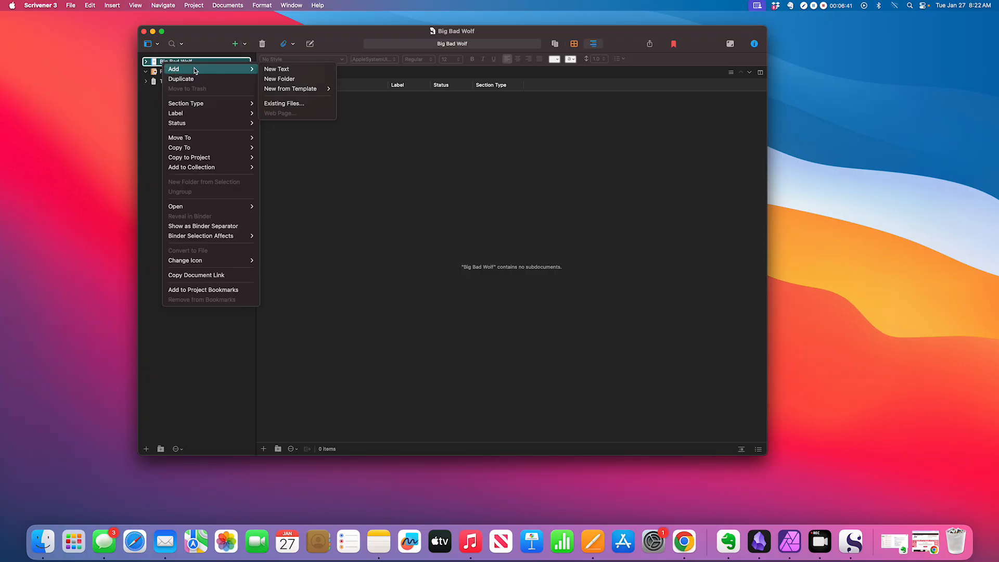
pyautogui.click(280, 79)
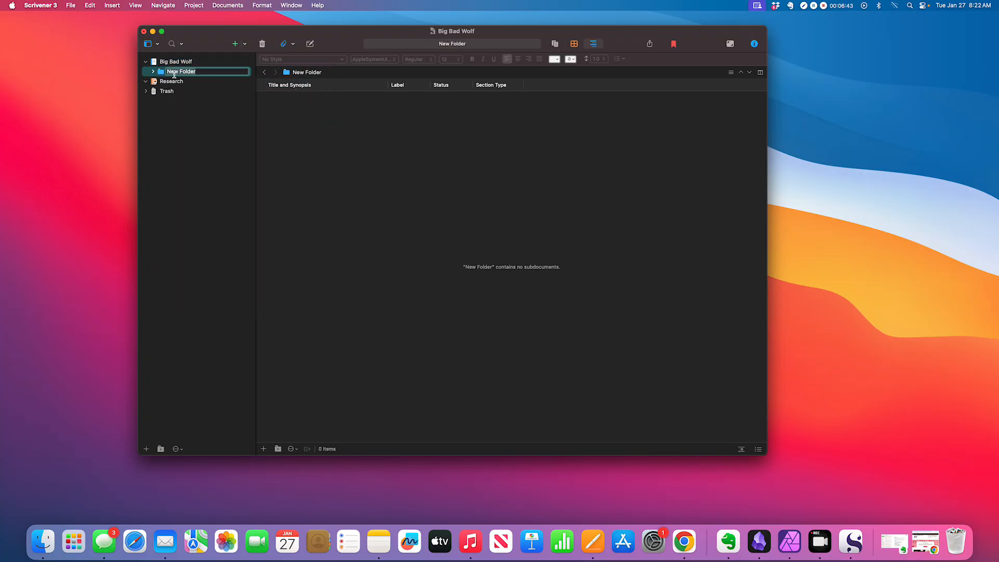
pyautogui.write('C')
pyautogui.press('BackSpace')
pyautogui.write('Act 1')
pyautogui.press('Return')
# Add a new folder named Act 2 inside the Big Bad Wolf folder
pyautogui.click(171, 62)
pyautogui.rightClick(172, 62)
pyautogui.click(289, 78)
pyautogui.write('A')
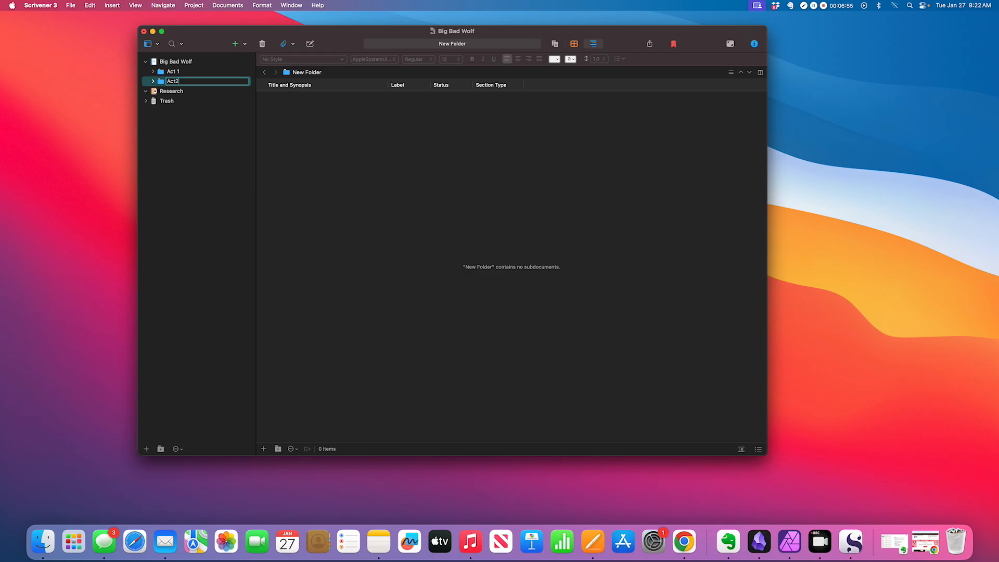
pyautogui.press('Return')
# Add a new folder named Act 3 inside the Big Bad Wolf folder
pyautogui.click(187, 70)
pyautogui.click(188, 62)
pyautogui.rightClick(187, 61)
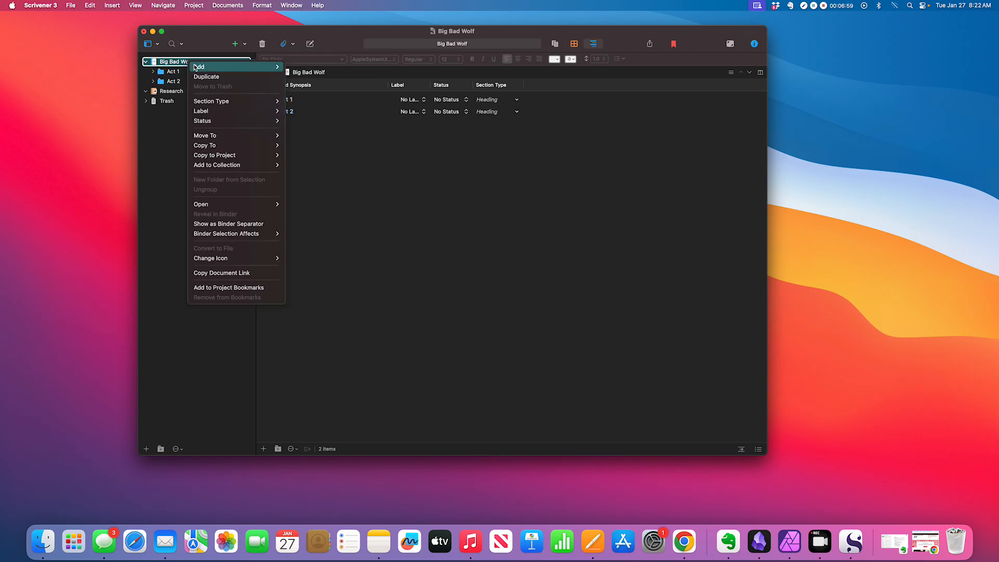
pyautogui.moveTo(208, 67)
pyautogui.click(291, 80)
pyautogui.click(187, 91)
pyautogui.write('Act 3')
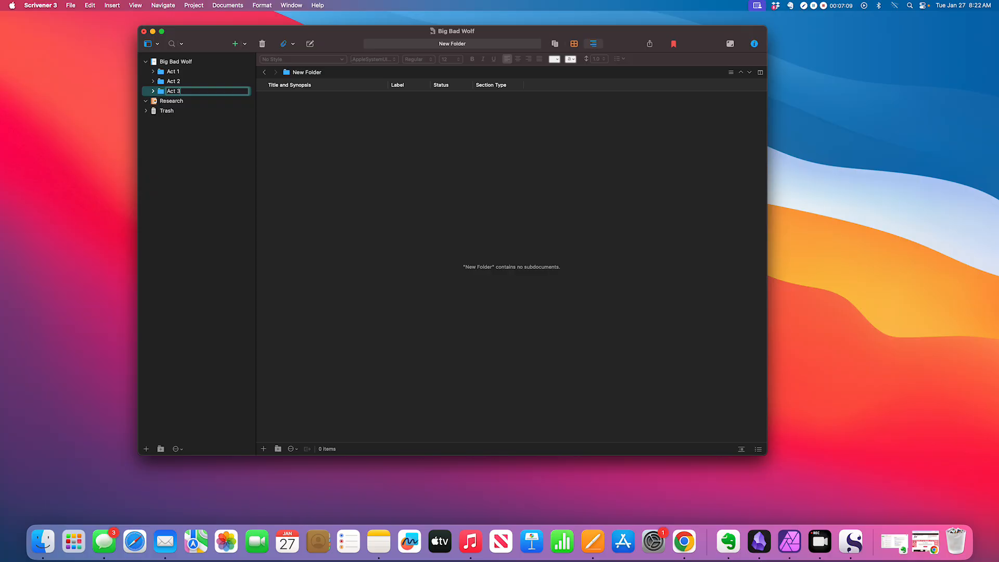
pyautogui.press('Return')
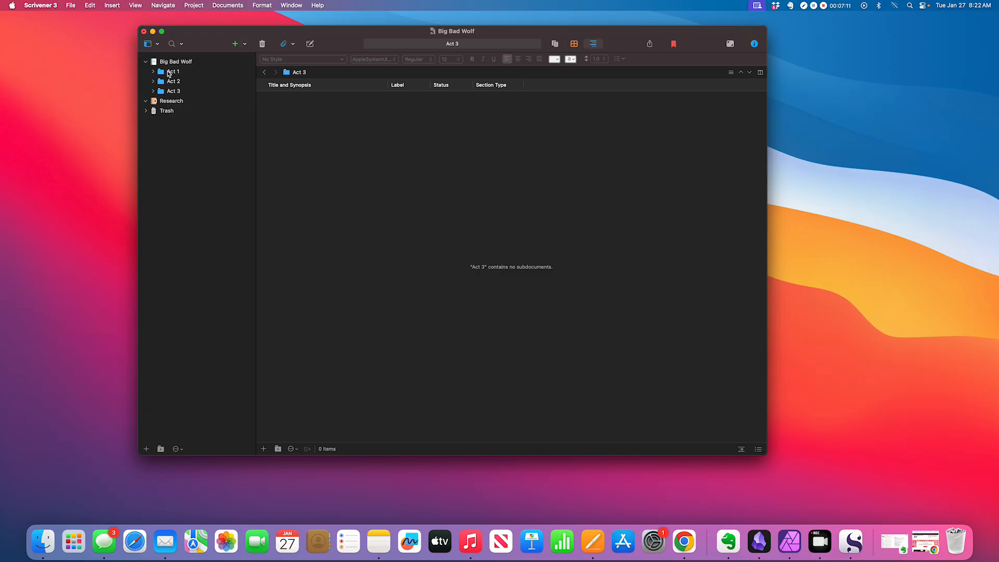
pyautogui.click(169, 73)
pyautogui.rightClick(169, 73)
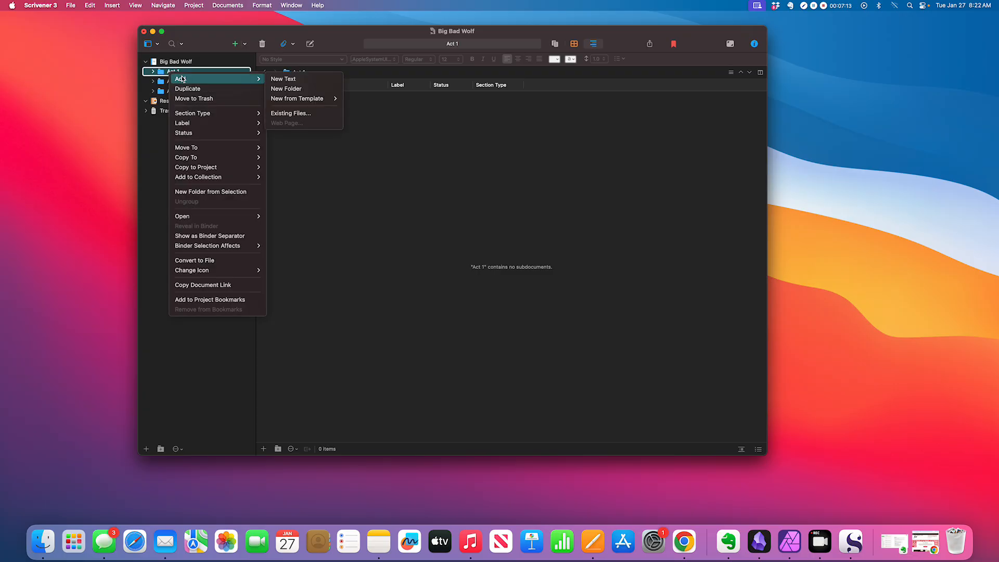
pyautogui.moveTo(183, 81)
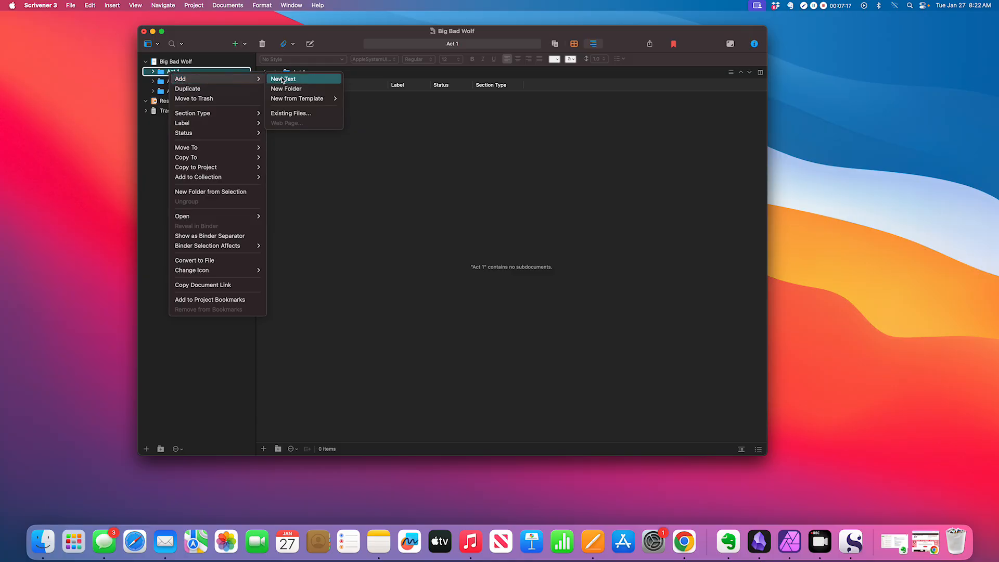
pyautogui.click(168, 73)
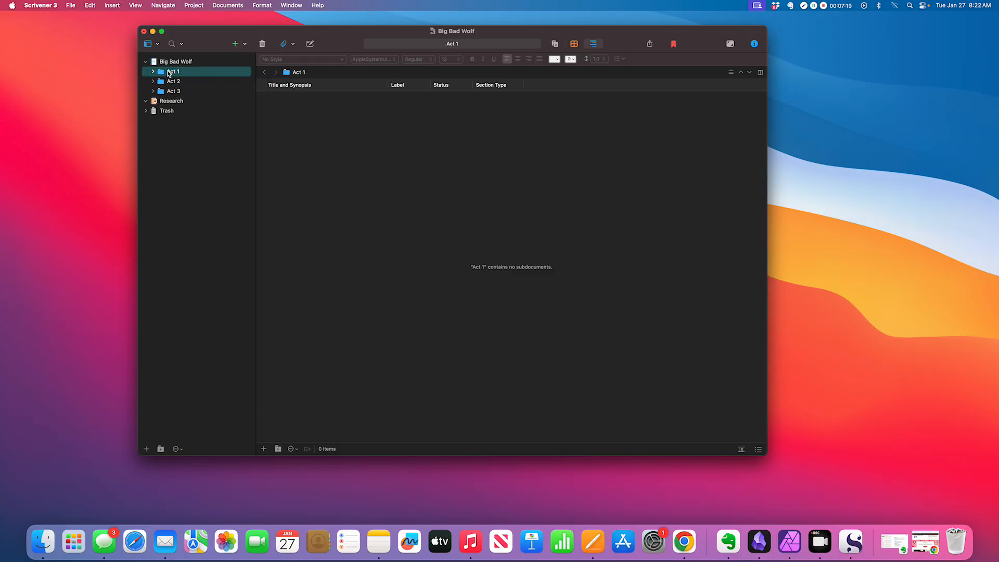
# Add a new text document named Chapter 1 inside the Act 1 folder
pyautogui.rightClick(168, 74)
pyautogui.moveTo(200, 78)
pyautogui.click(291, 78)
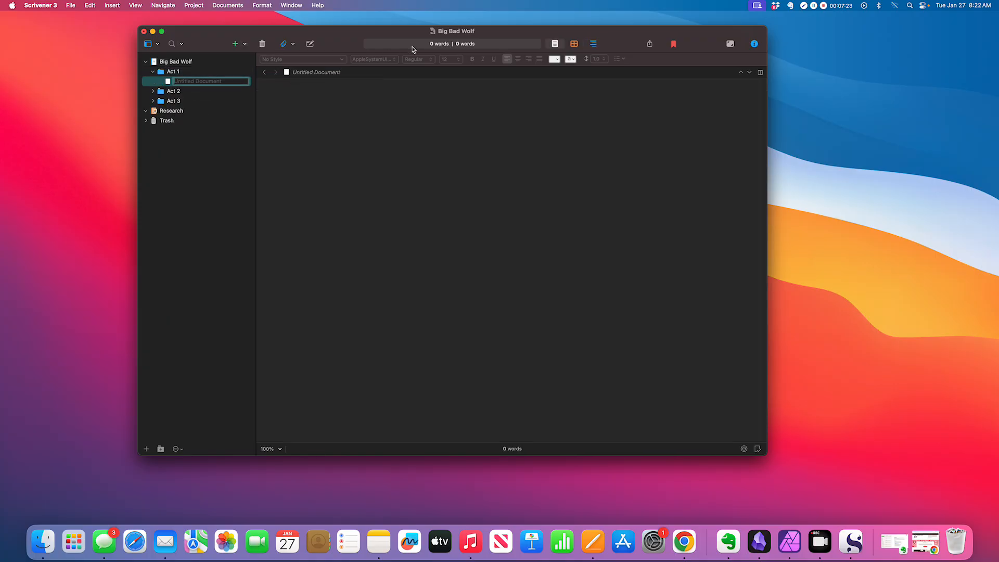
pyautogui.write('Chapter 1')
pyautogui.click(215, 112)
pyautogui.click(201, 81)
pyautogui.rightClick(194, 82)
pyautogui.moveTo(207, 87)
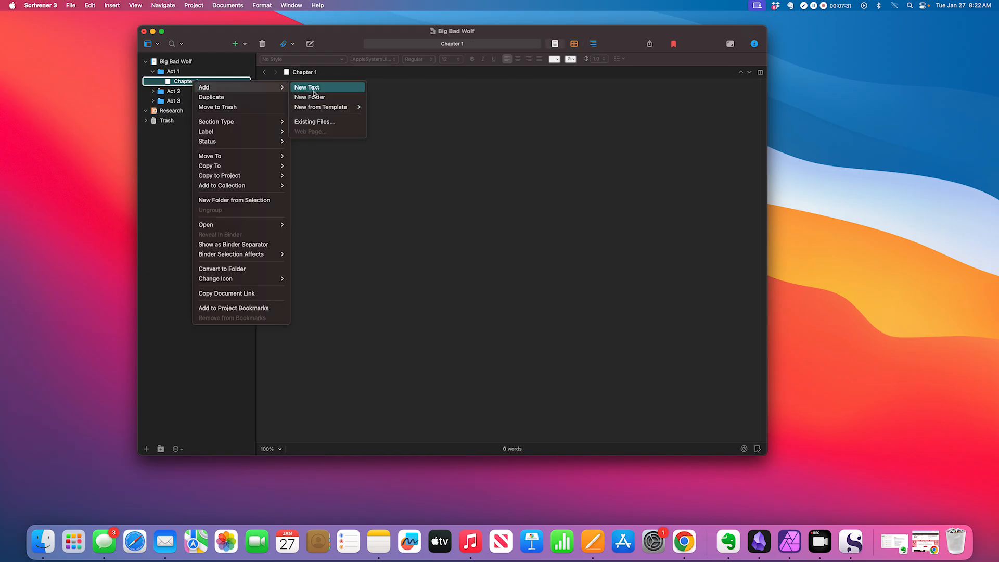
pyautogui.click(204, 72)
# Add a new text document named Chapter 2 inside the Act 1 folder
pyautogui.click(203, 71)
pyautogui.rightClick(201, 71)
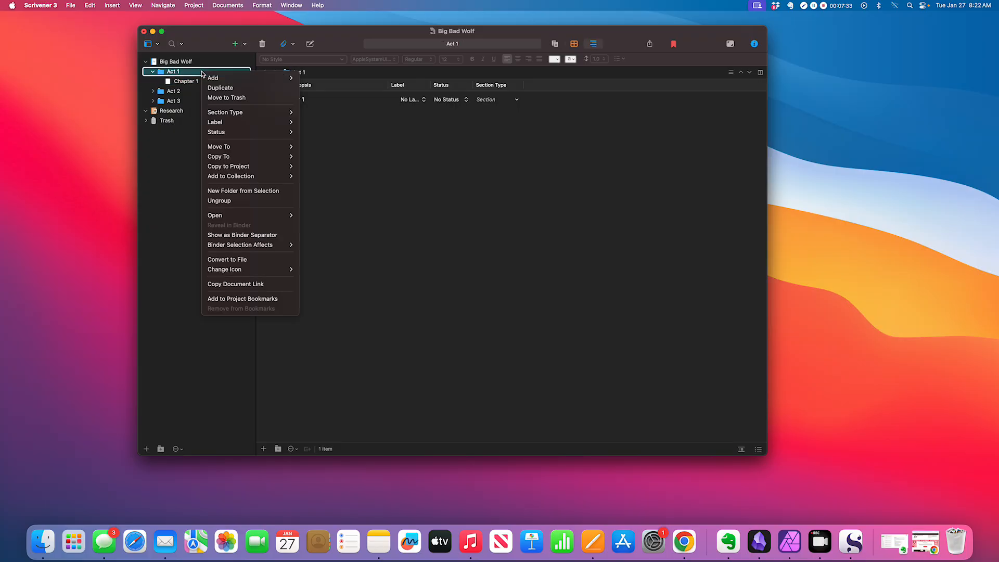
pyautogui.moveTo(250, 78)
pyautogui.click(308, 78)
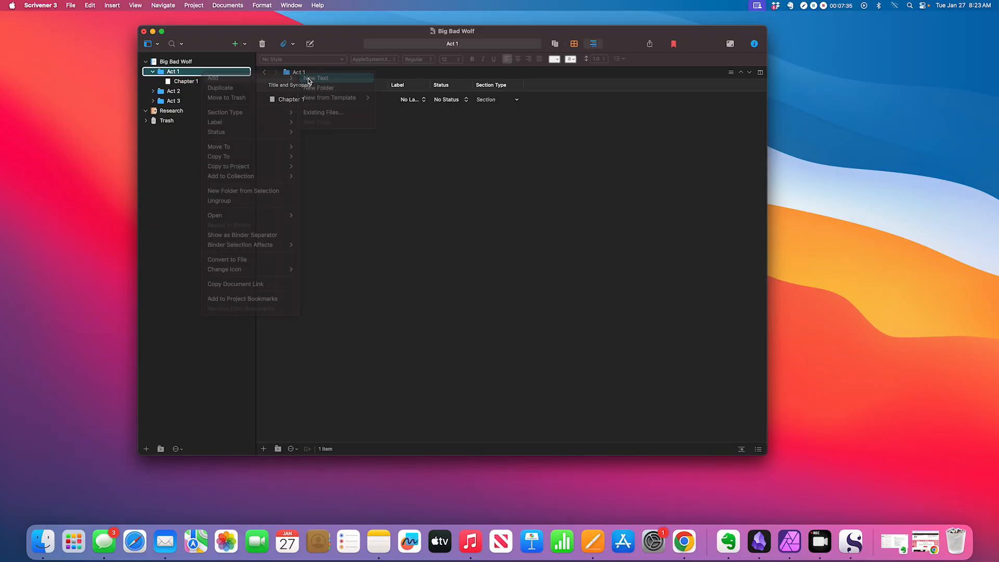
pyautogui.write('C')
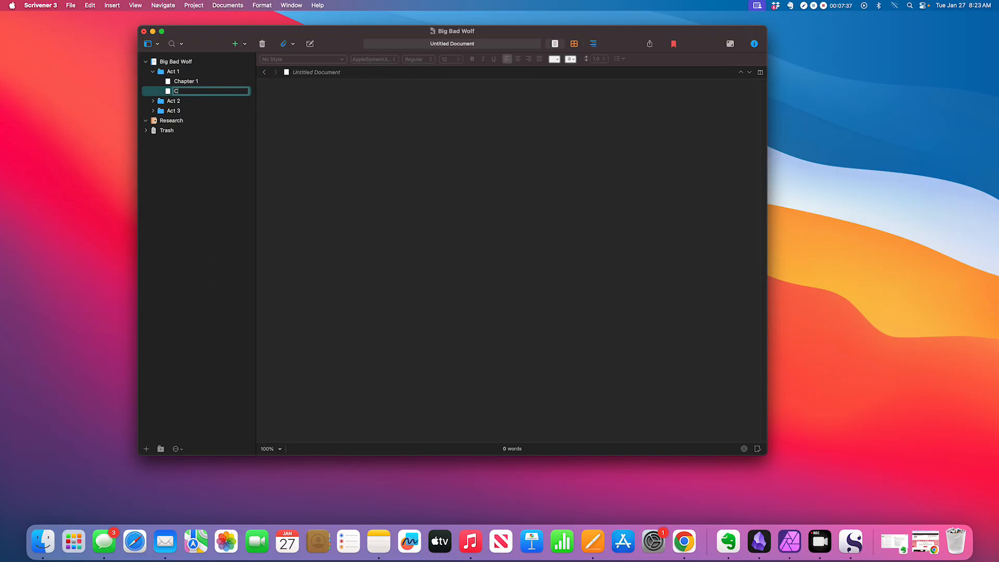
pyautogui.write('hapter 32')
pyautogui.click(221, 119)
# Add a new text document named Chapter 3 inside the Act 1 folder
pyautogui.click(196, 73)
pyautogui.rightClick(196, 73)
pyautogui.moveTo(234, 80)
pyautogui.click(310, 80)
pyautogui.write('Chapter')
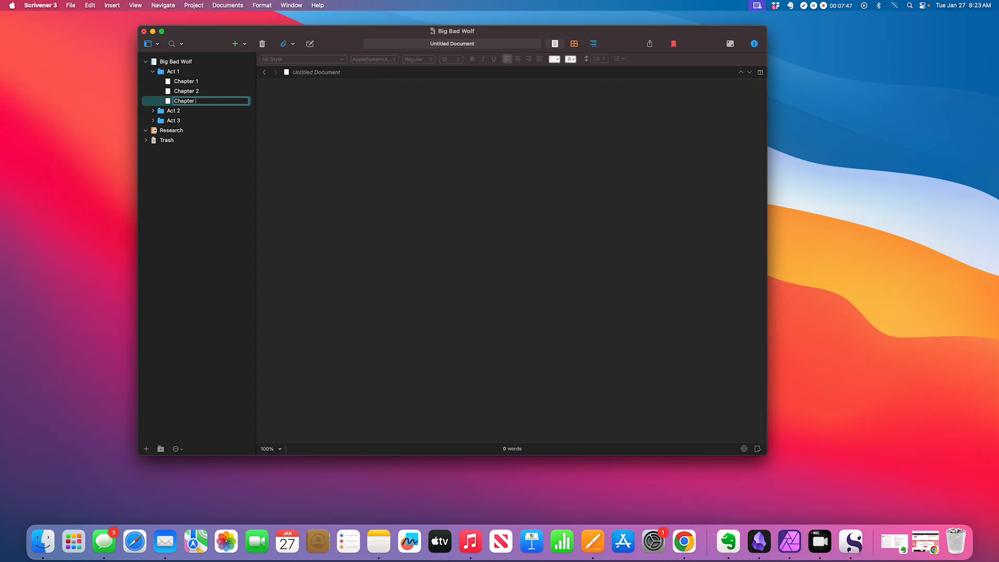
pyautogui.click(232, 129)
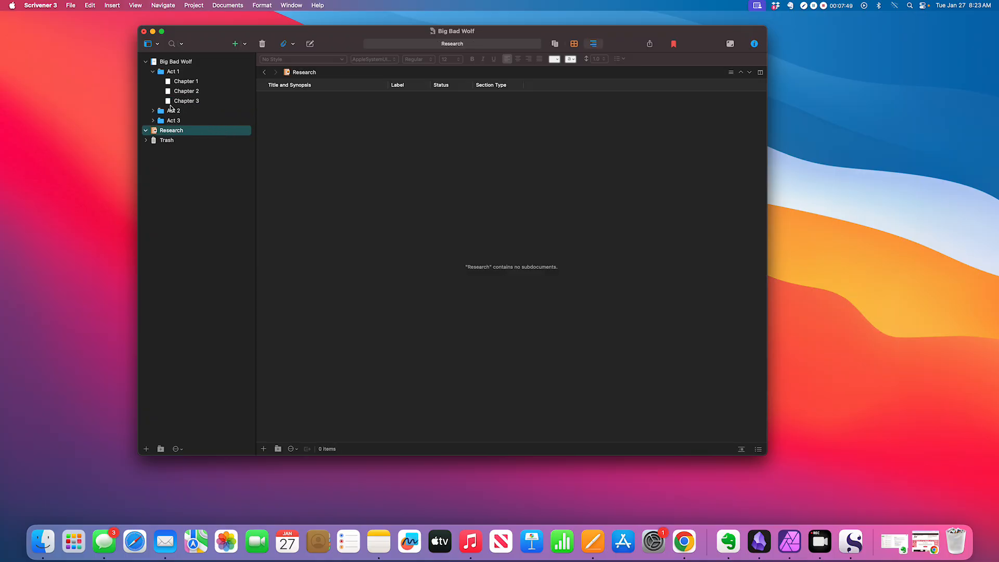
pyautogui.click(172, 110)
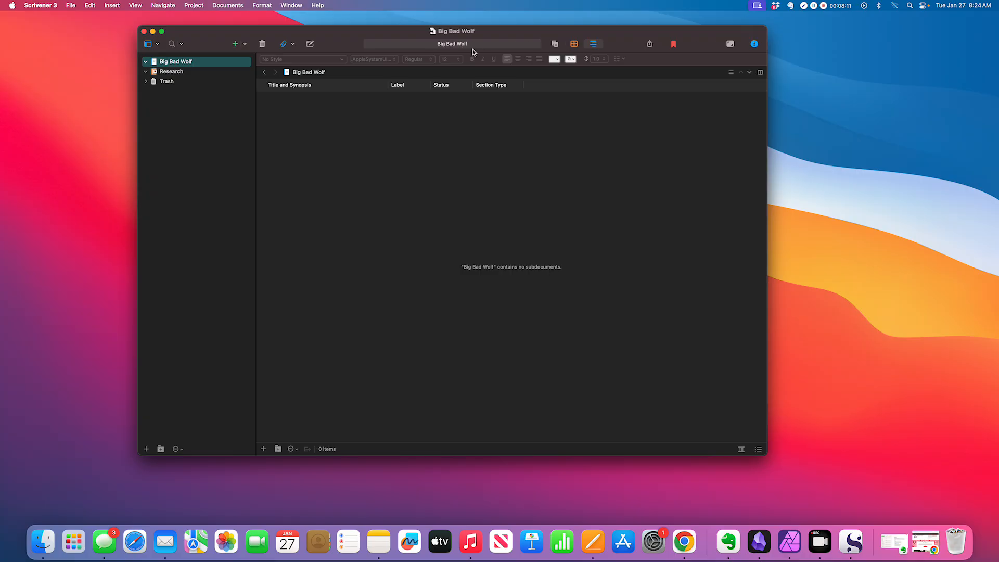
# Add a new folder named Chapter 1 inside the emptied Big Bad Wolf folder
pyautogui.rightClick(209, 64)
pyautogui.moveTo(220, 68)
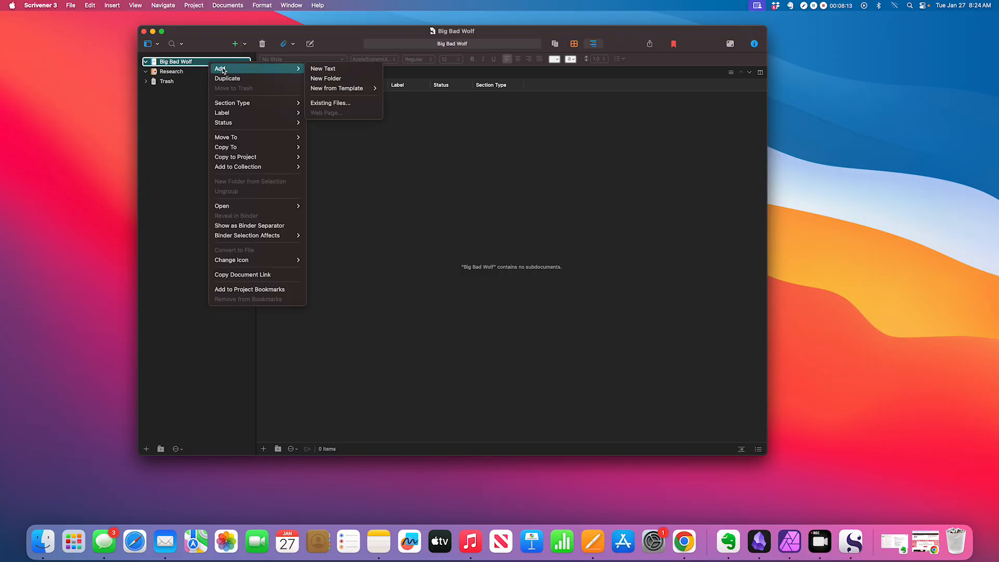
pyautogui.click(326, 78)
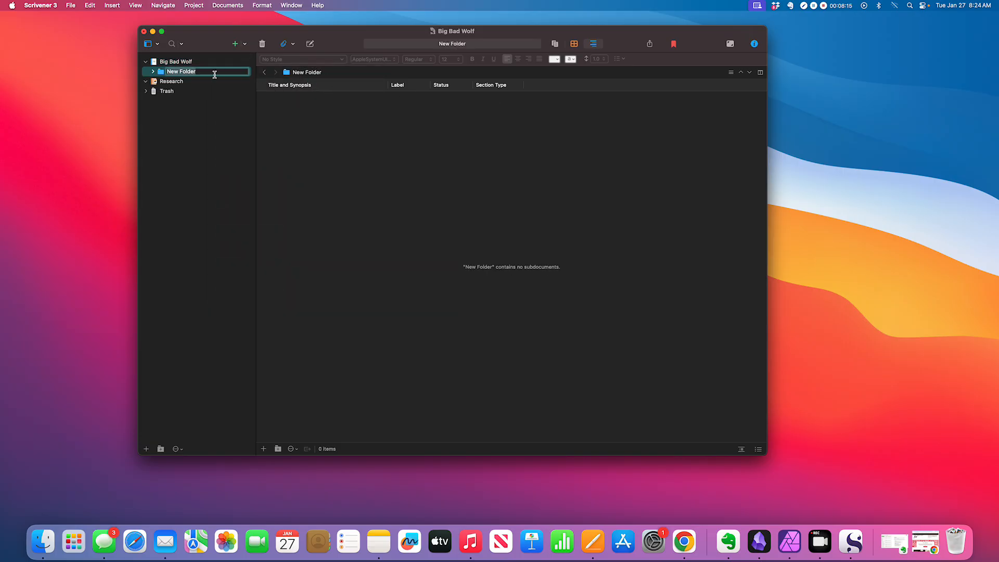
pyautogui.write('Chapter 1')
pyautogui.press('Return')
# Add a new text document named Scene 1 inside the Chapter 1 folder
pyautogui.rightClick(192, 73)
pyautogui.moveTo(209, 82)
pyautogui.click(307, 79)
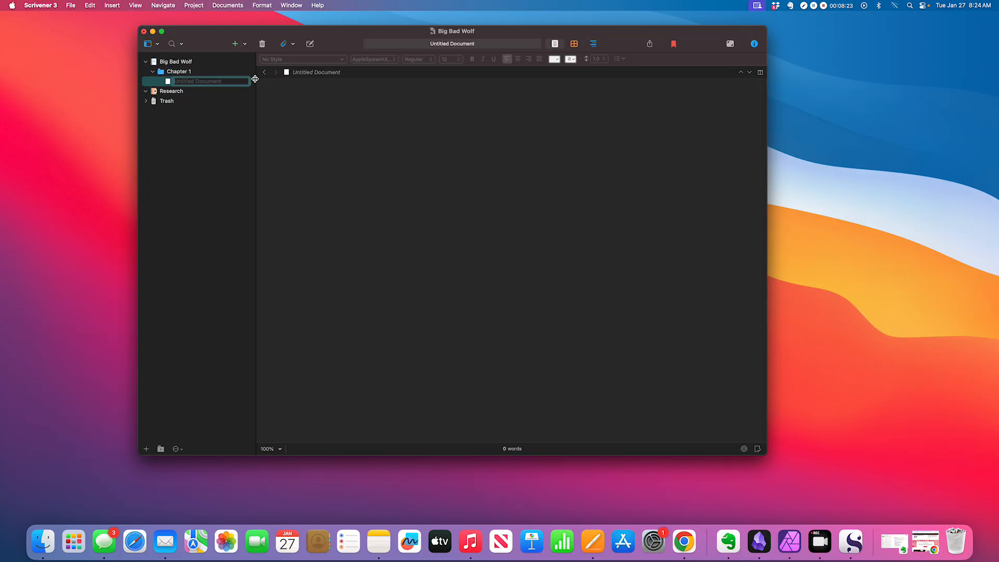
pyautogui.write('Scene 1')
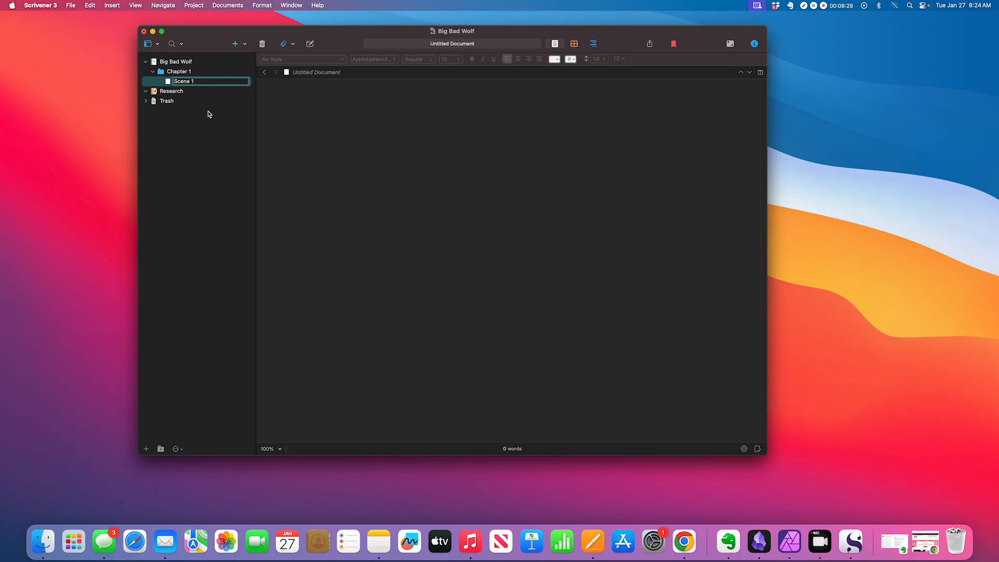
pyautogui.press('Return')
# Add a new text document named Scene 2 inside the Chapter 1 folder
pyautogui.click(193, 73)
pyautogui.rightClick(196, 74)
pyautogui.moveTo(224, 83)
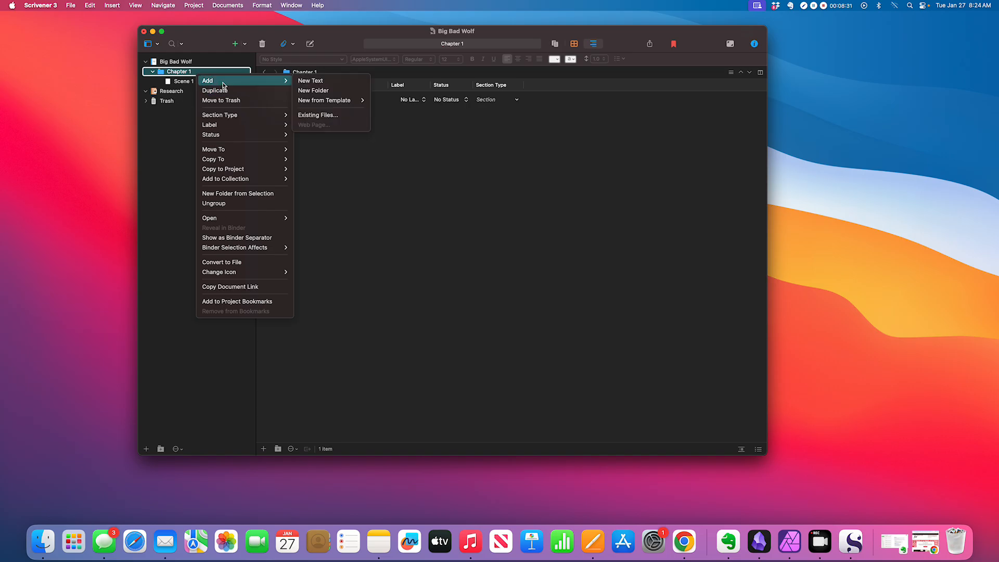
pyautogui.click(309, 86)
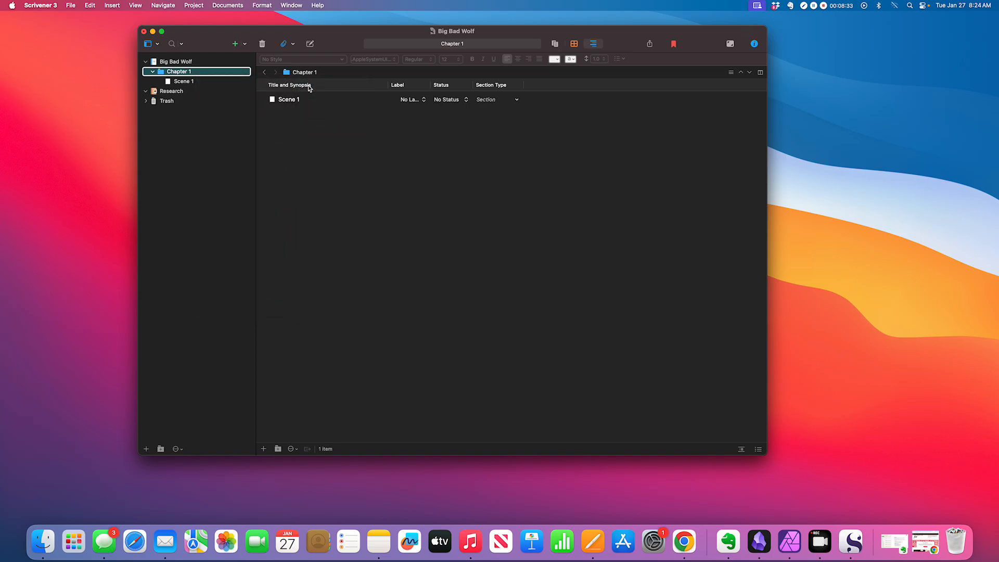
pyautogui.write('Scen')
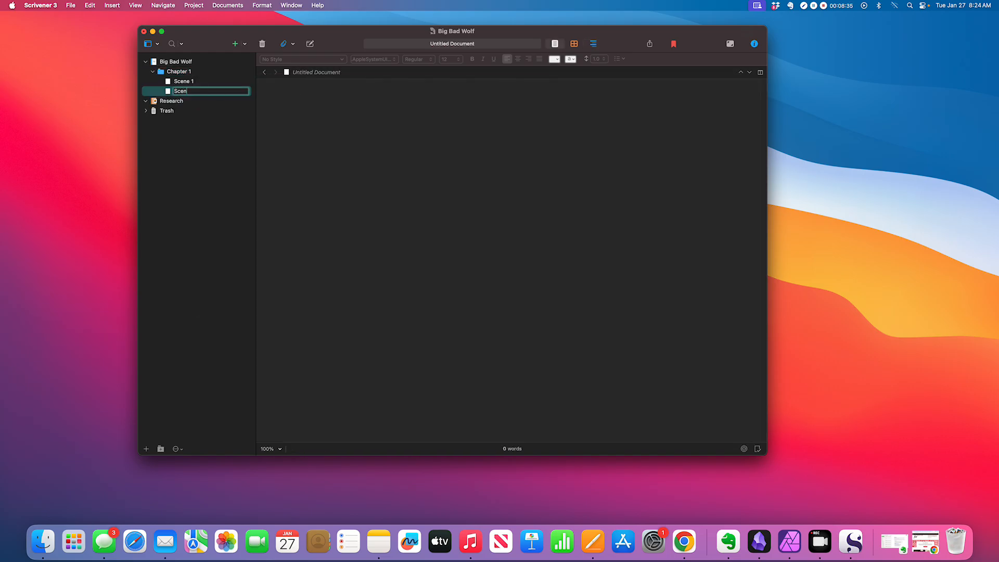
pyautogui.write('e 2')
pyautogui.press('Return')
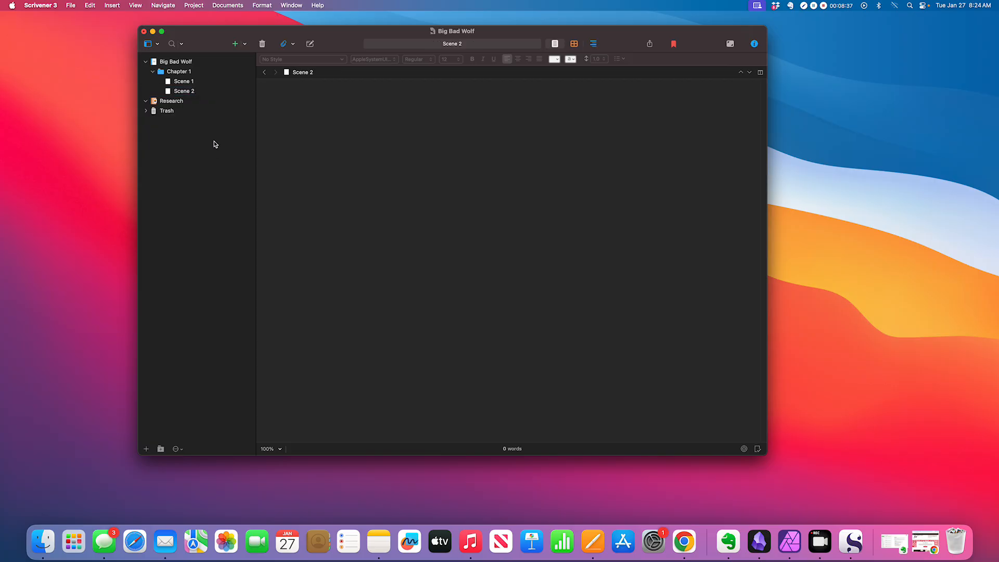
# Add a new text document named Scene 3 inside the Chapter 1 folder
pyautogui.click(204, 72)
pyautogui.rightClick(204, 72)
pyautogui.moveTo(248, 77)
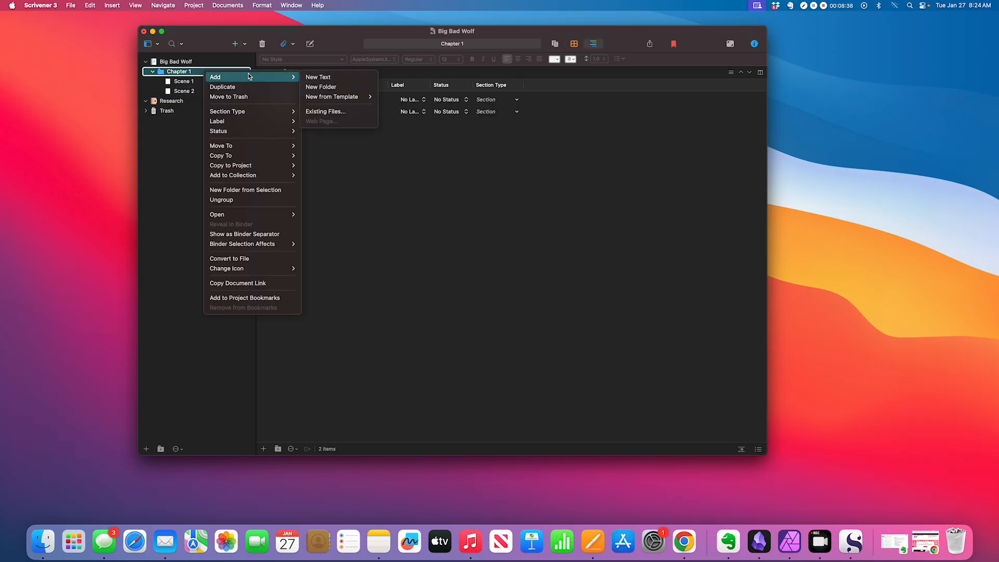
pyautogui.click(329, 80)
pyautogui.write('Scene')
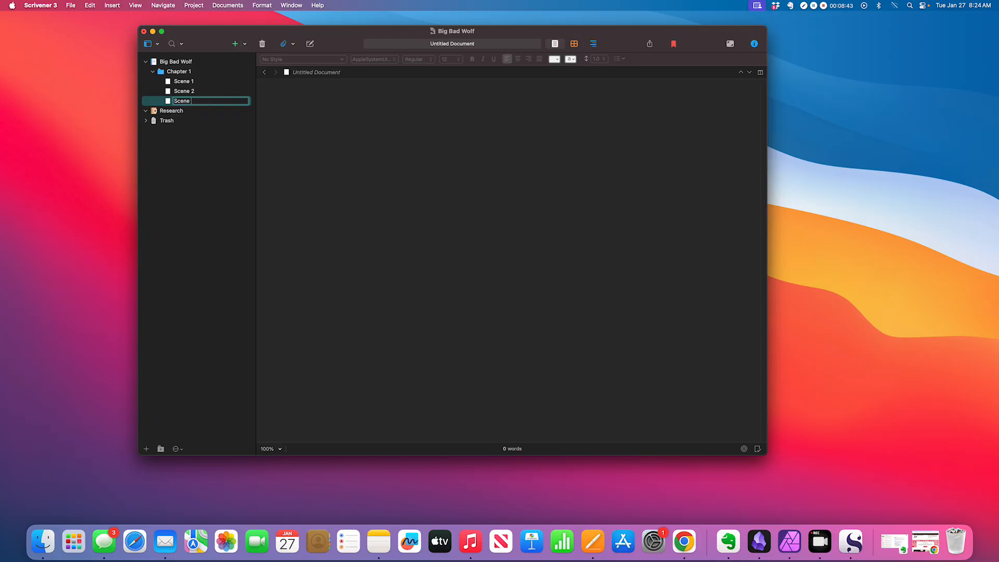
pyautogui.write(' 3')
pyautogui.press('Return')
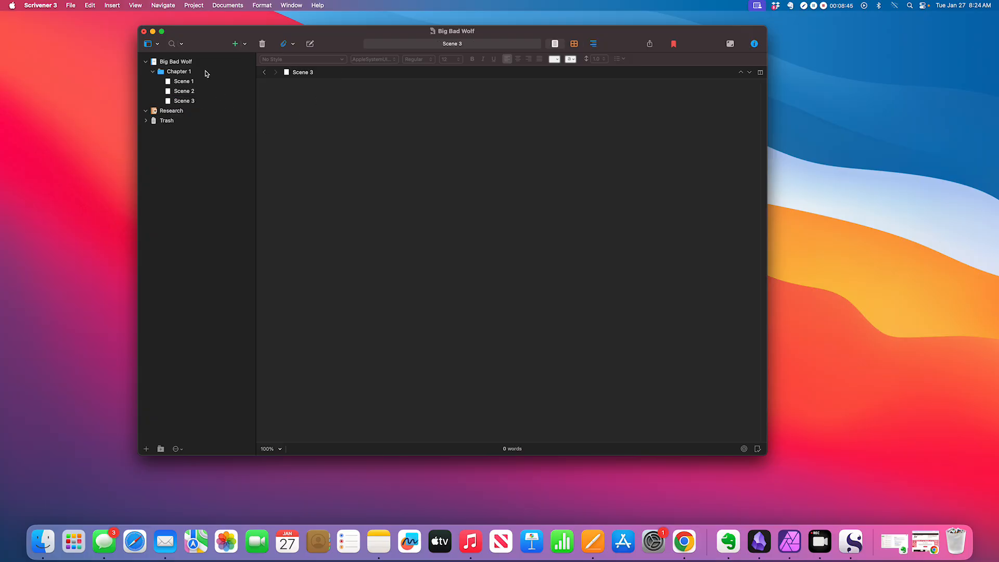
# Add a new folder named Chapter 2 inside the Big Bad Wolf folder
pyautogui.click(199, 62)
pyautogui.rightClick(199, 62)
pyautogui.moveTo(210, 68)
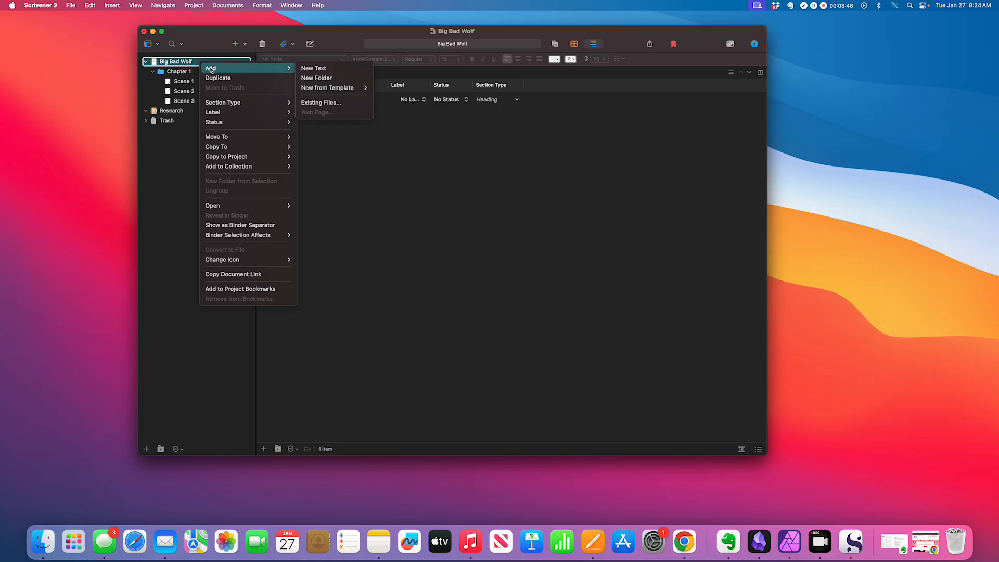
pyautogui.click(327, 78)
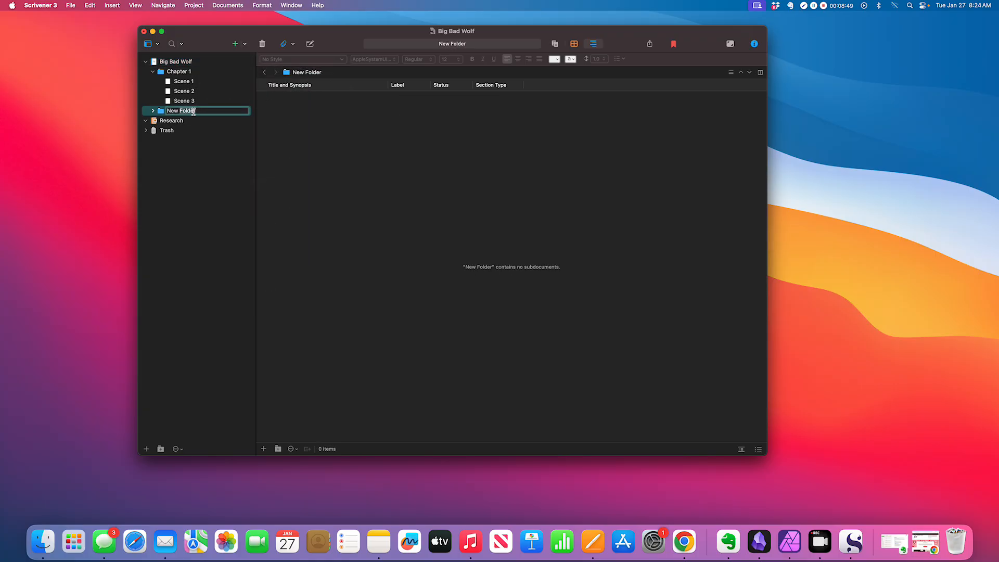
pyautogui.press('BackSpace')
pyautogui.press('BackSpace')
pyautogui.write('Chapter 2')
pyautogui.click(178, 160)
# Add a new text document named Scene 4 inside the Chapter 2 folder
pyautogui.click(196, 111)
pyautogui.rightClick(196, 111)
pyautogui.moveTo(228, 120)
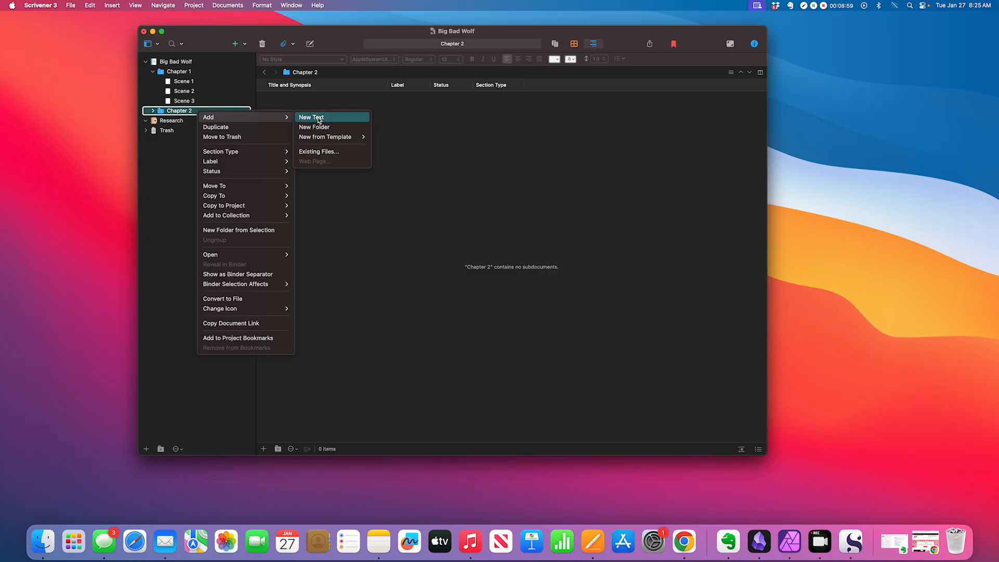
pyautogui.click(312, 118)
pyautogui.write('Scene 4')
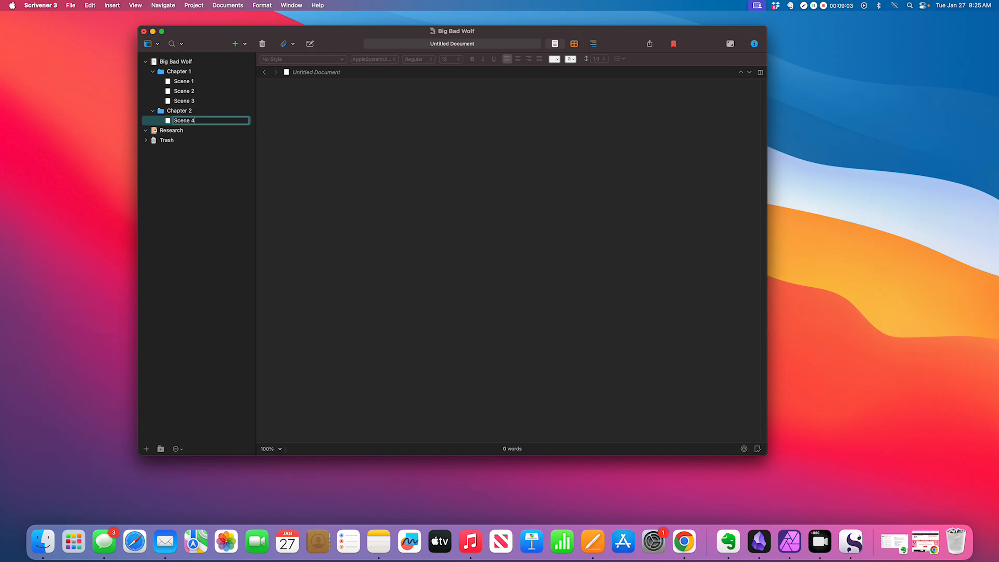
pyautogui.click(217, 169)
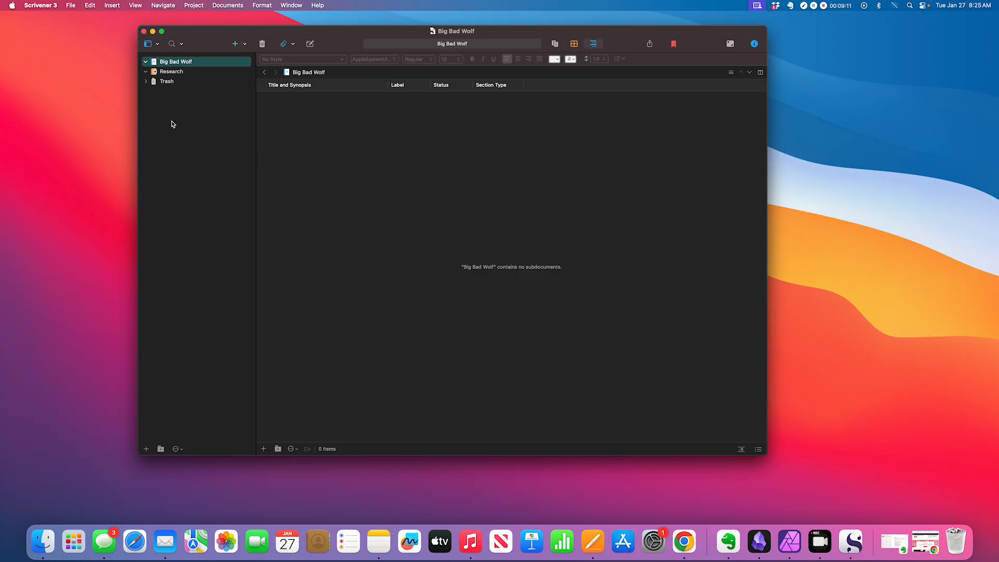
# Change the icon of the emptied Big Bad Wolf folder to Blue Book
pyautogui.rightClick(166, 63)
pyautogui.click(156, 66)
pyautogui.rightClick(155, 67)
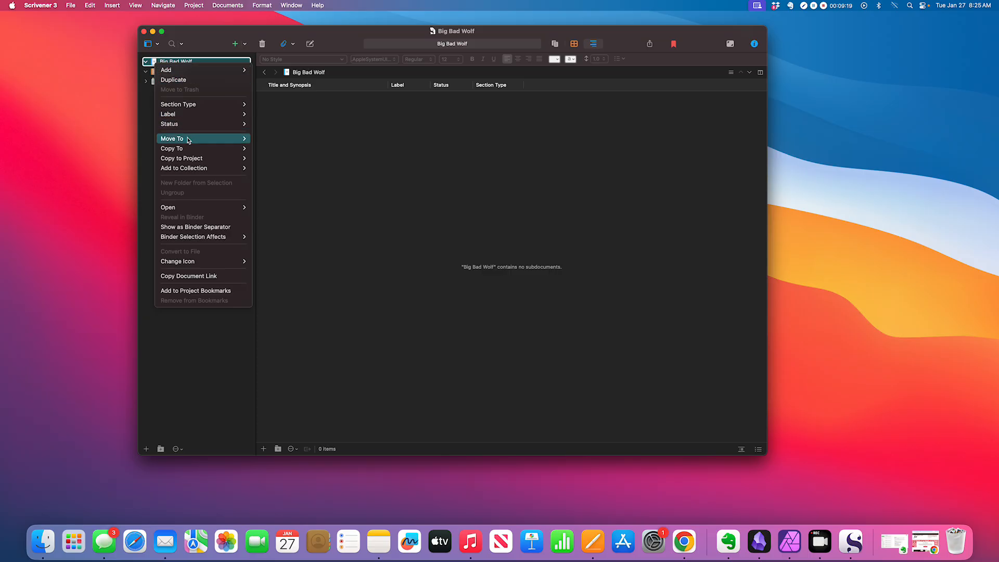
pyautogui.moveTo(205, 261)
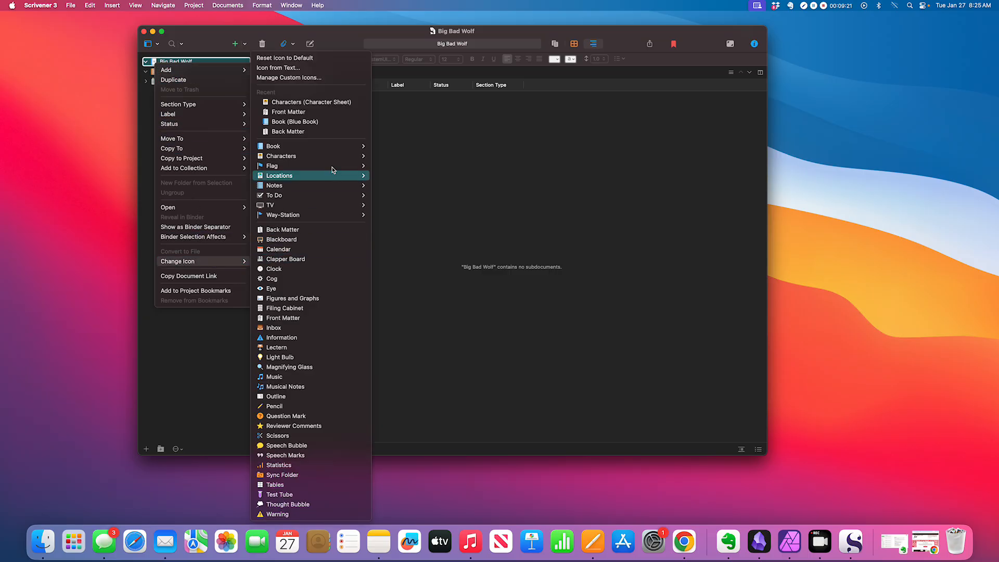
pyautogui.moveTo(338, 150)
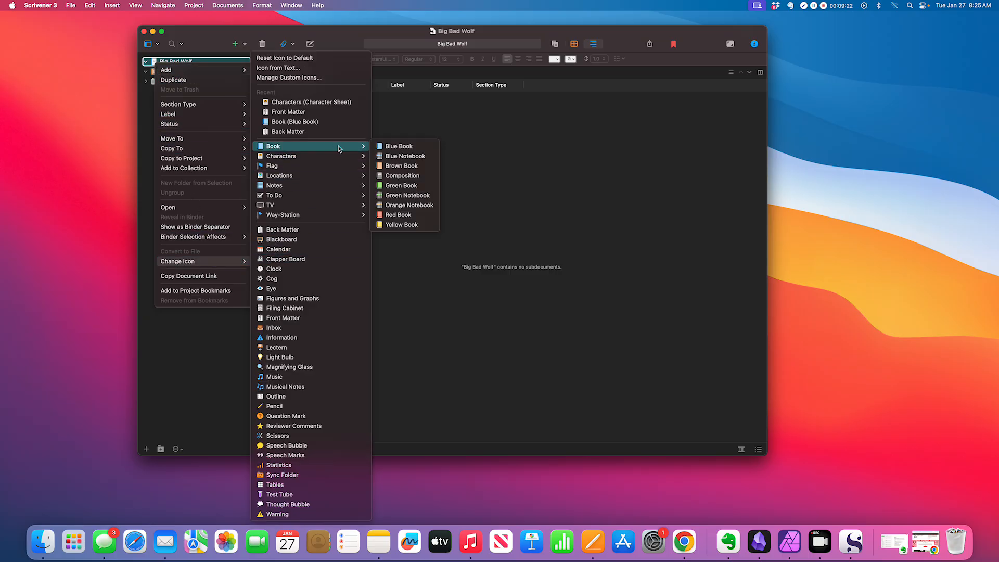
pyautogui.click(397, 148)
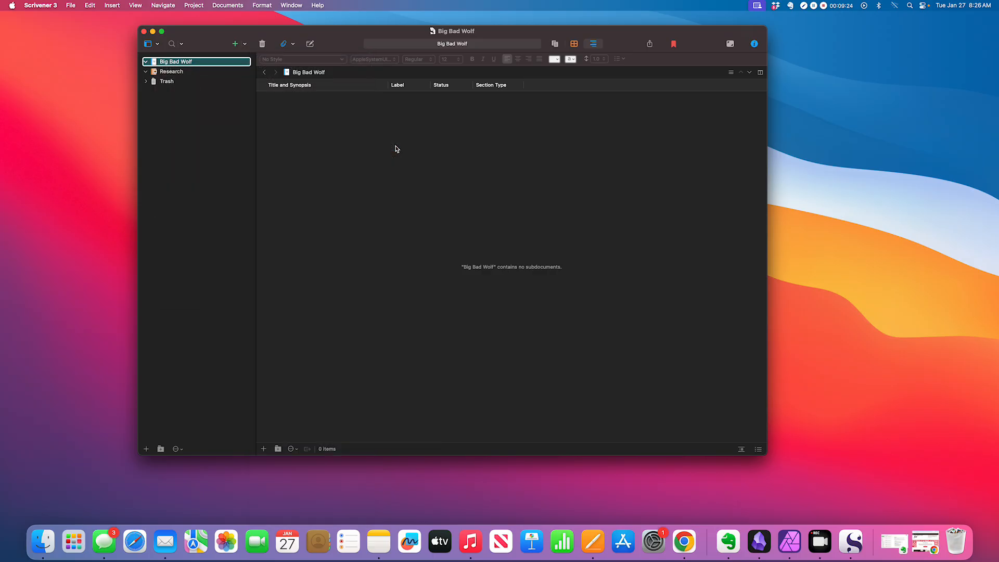
pyautogui.rightClick(161, 64)
pyautogui.moveTo(185, 68)
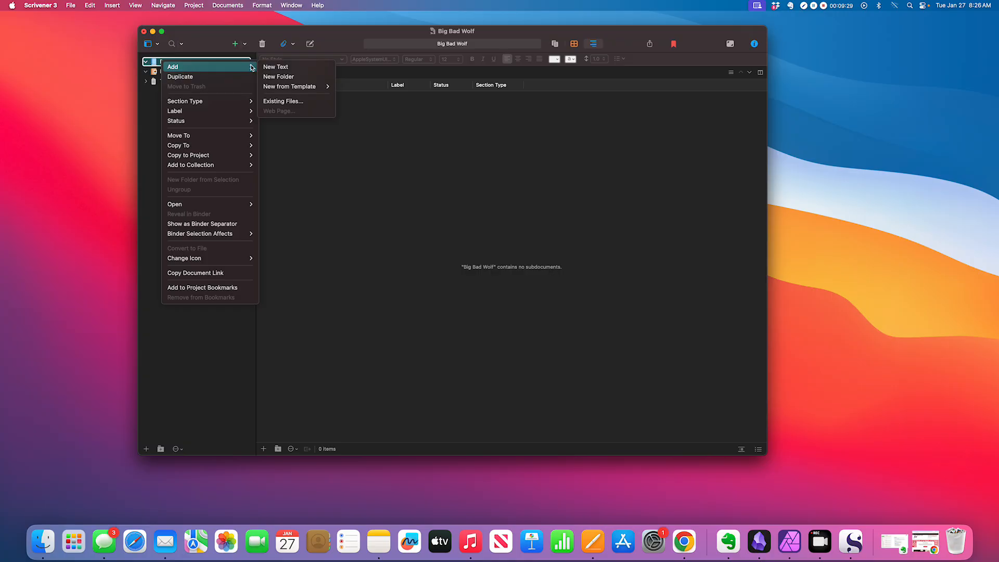
pyautogui.click(163, 64)
pyautogui.click(183, 64)
pyautogui.press('Escape')
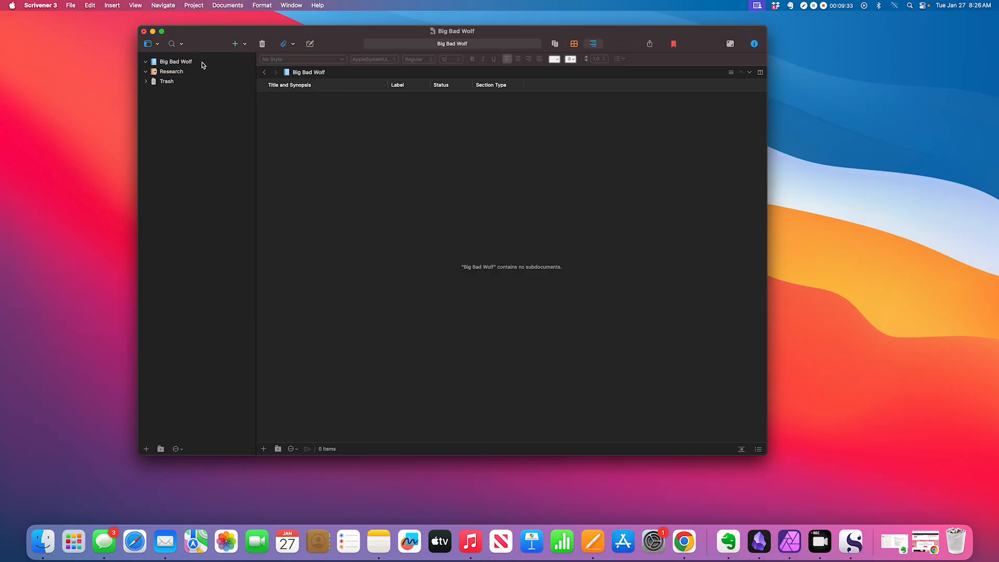
# Add a new text document named Chapter 1 directly inside the Big Bad Wolf folder
pyautogui.rightClick(202, 63)
pyautogui.moveTo(241, 70)
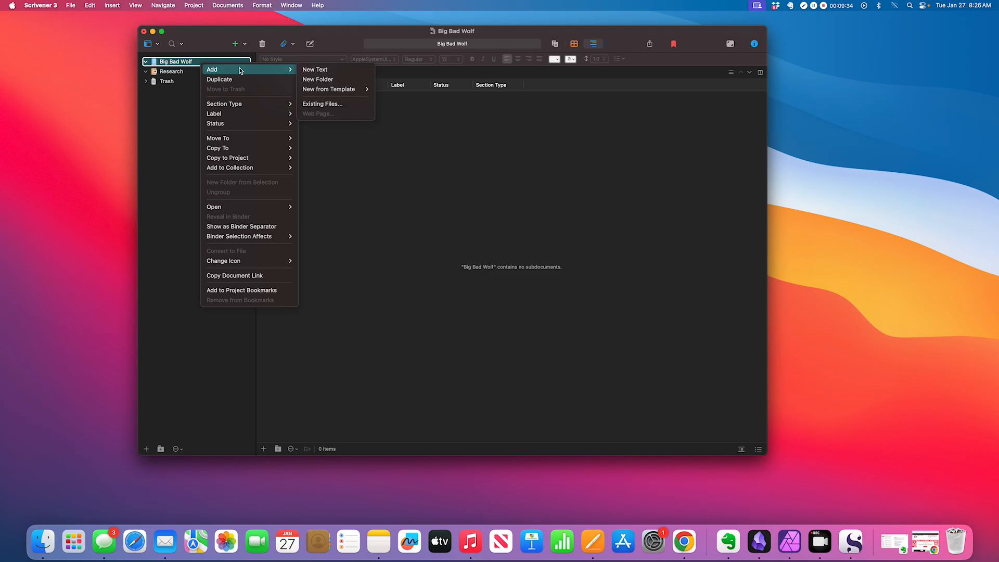
pyautogui.click(308, 70)
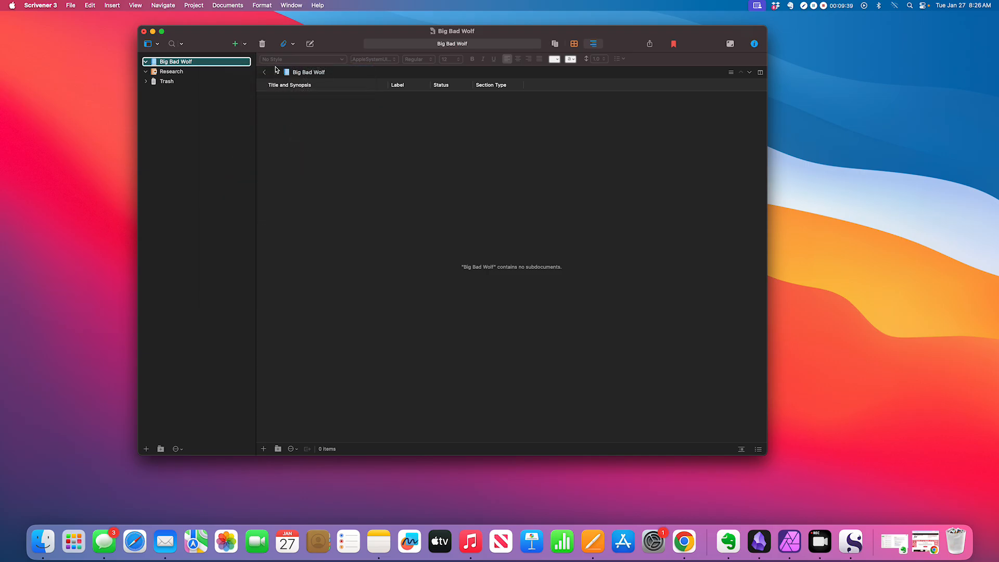
pyautogui.write('Chapter 1')
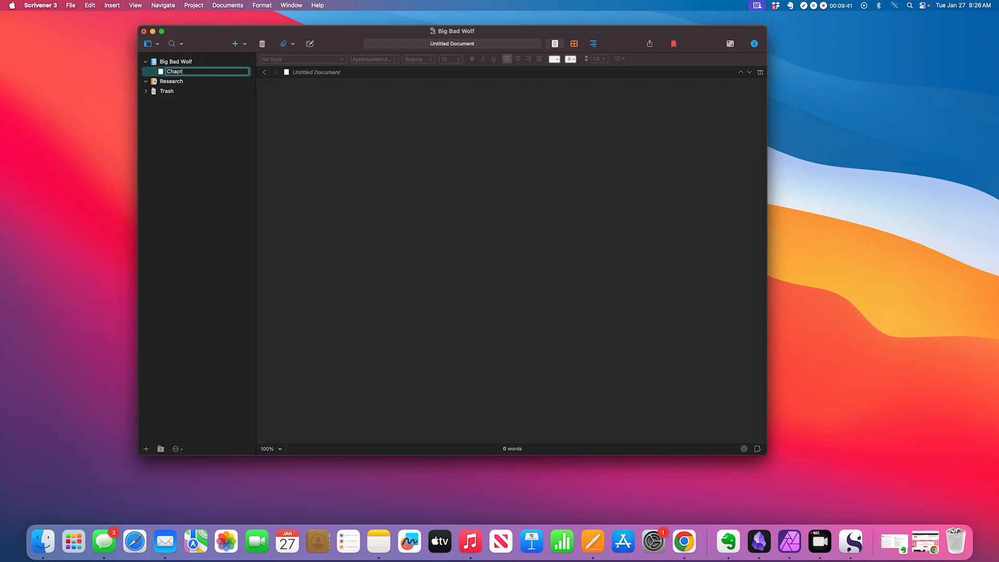
pyautogui.click(130, 124)
pyautogui.click(176, 16)
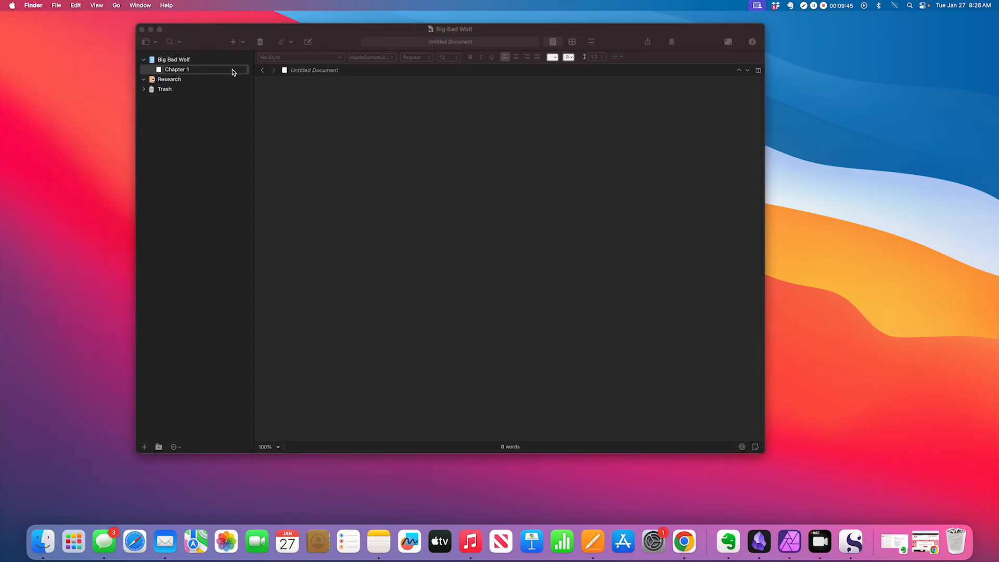
# Add a new text document named Chapter 2 directly inside the Big Bad Wolf folder
pyautogui.click(186, 62)
pyautogui.rightClick(186, 63)
pyautogui.moveTo(250, 68)
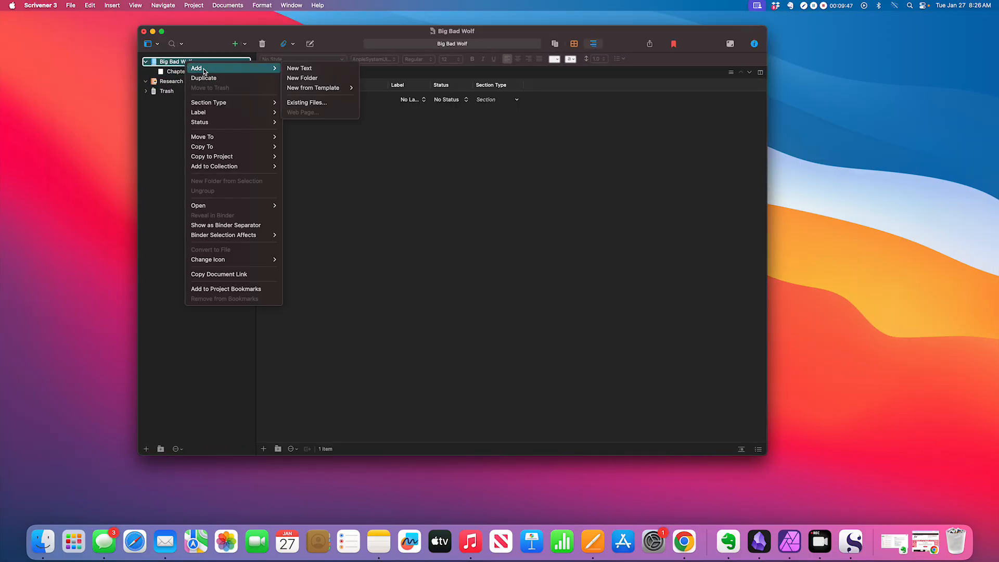
pyautogui.click(318, 71)
pyautogui.write('Chapter 2')
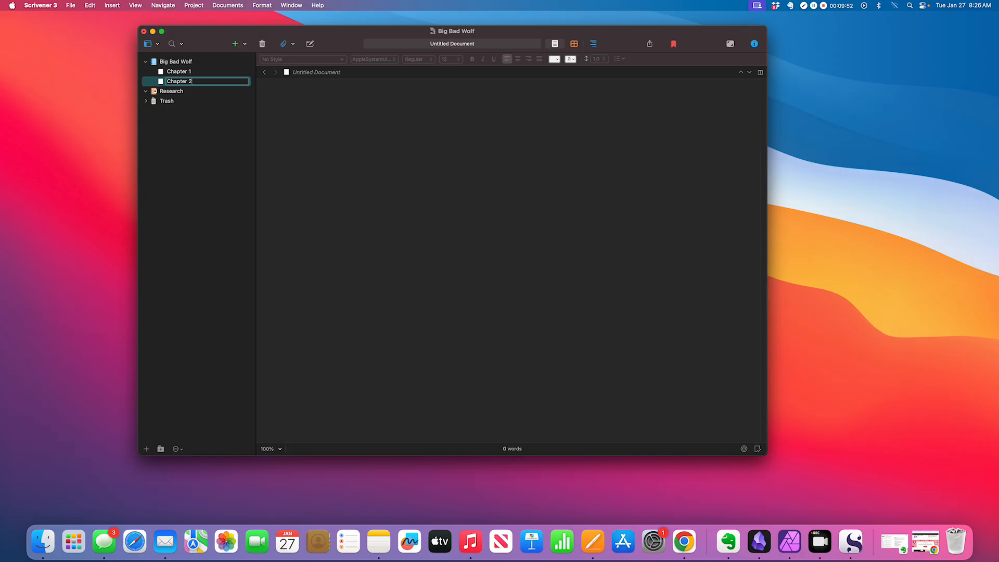
pyautogui.press('Return')
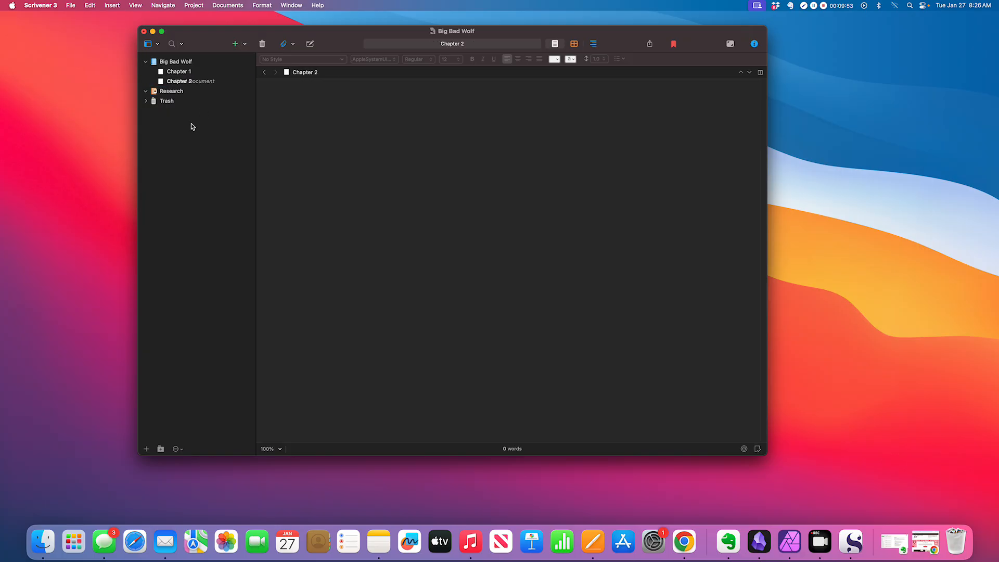
# Add a new text document named Chapter 3 directly inside the Big Bad Wolf folder
pyautogui.click(192, 64)
pyautogui.rightClick(192, 63)
pyautogui.moveTo(255, 72)
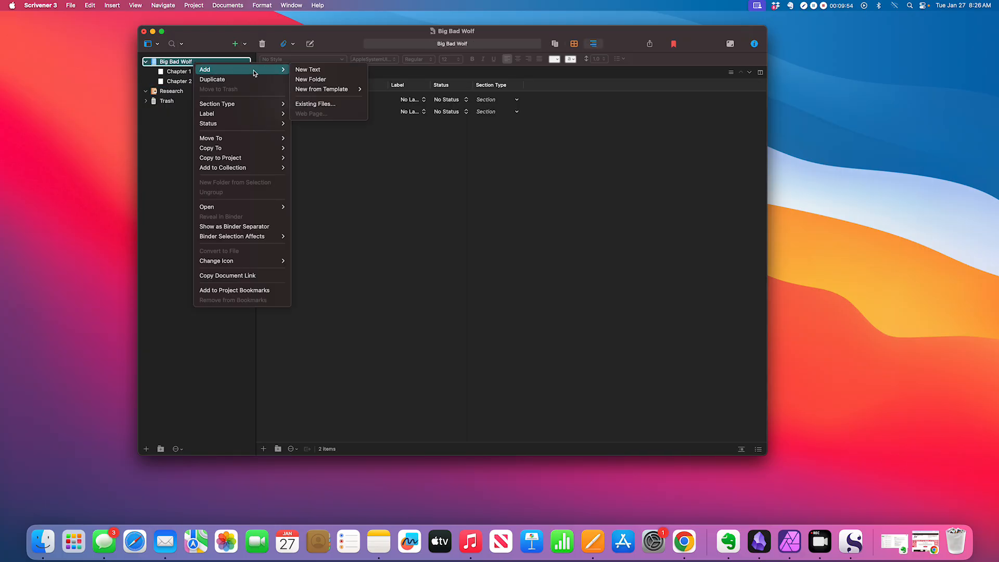
pyautogui.click(310, 69)
pyautogui.write('Chapter 3')
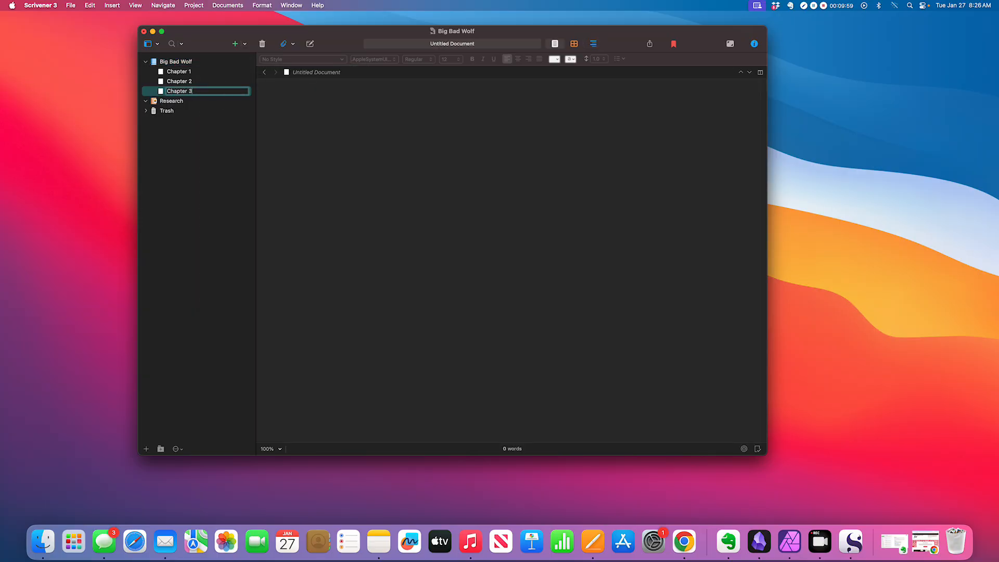
pyautogui.click(236, 145)
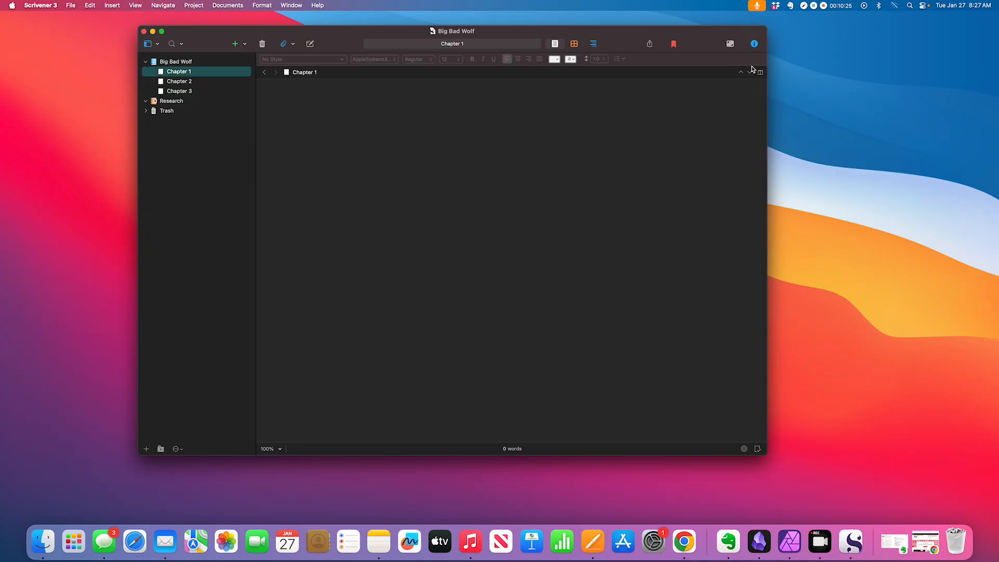
# Show the inspector for Chapter 1 and enter the synopsis "Big Bad Wolf scares person."
pyautogui.click(754, 44)
pyautogui.click(799, 114)
pyautogui.write('Big')
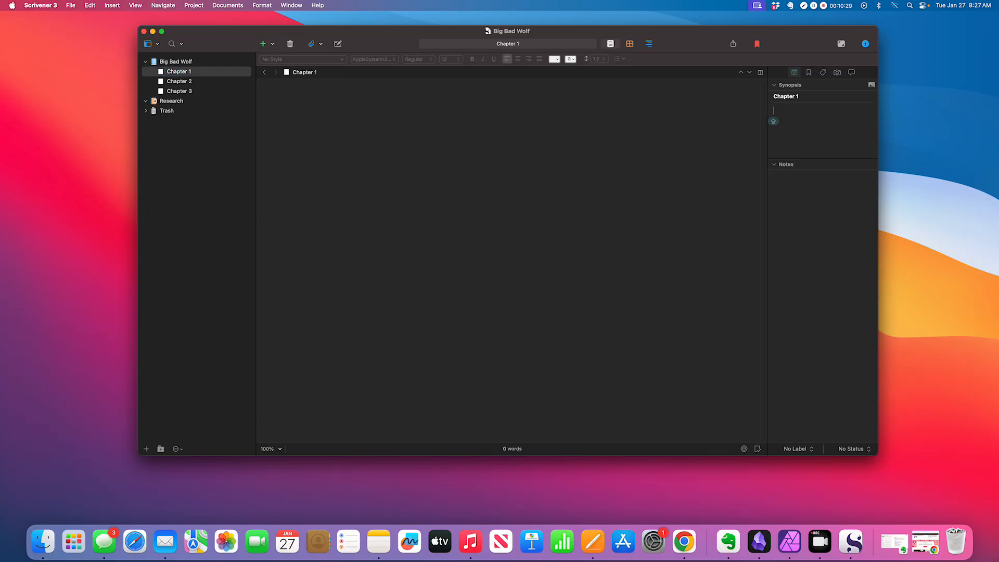
pyautogui.write(' Bad Wolf scares perso')
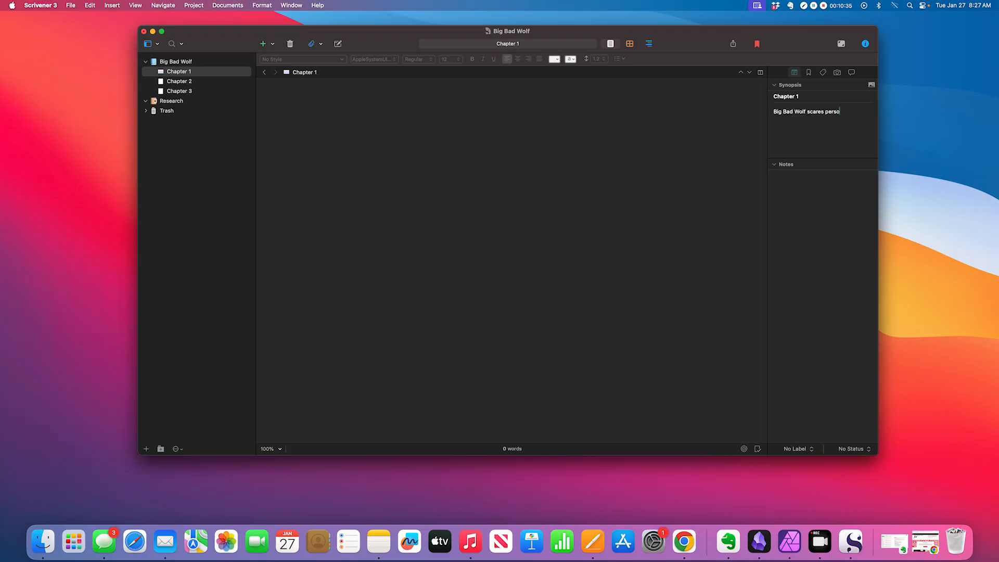
# Fill Chapter 1's document notes with the placeholder lines "Sasacxasdasd", "Asdassadsda", "Adaddaa", "Addaasdaa" and "Adadasdadws"
pyautogui.click(805, 216)
pyautogui.write('Sasacxasdasd')
pyautogui.press('Return')
pyautogui.press('Return')
pyautogui.write('Asdassadsda')
pyautogui.press('Return')
pyautogui.press('Return')
pyautogui.press('Return')
pyautogui.write('adaddaa')
pyautogui.press('Return')
pyautogui.write('Addaasdas')
pyautogui.press('Return')
pyautogui.write('adadasdadws')
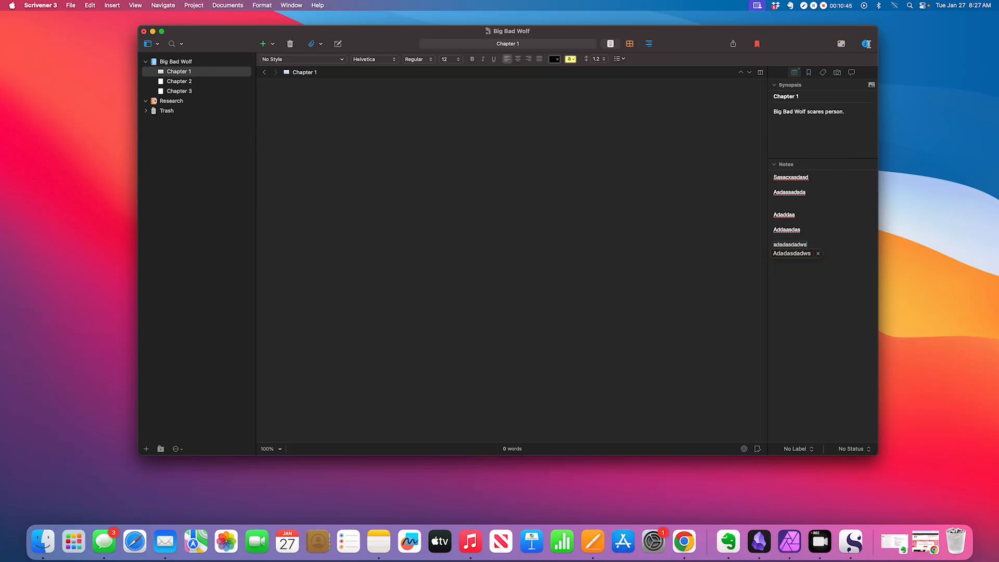
# Look at the snapshot options for Chapter 1 and return to its synopsis and notes
pyautogui.click(838, 73)
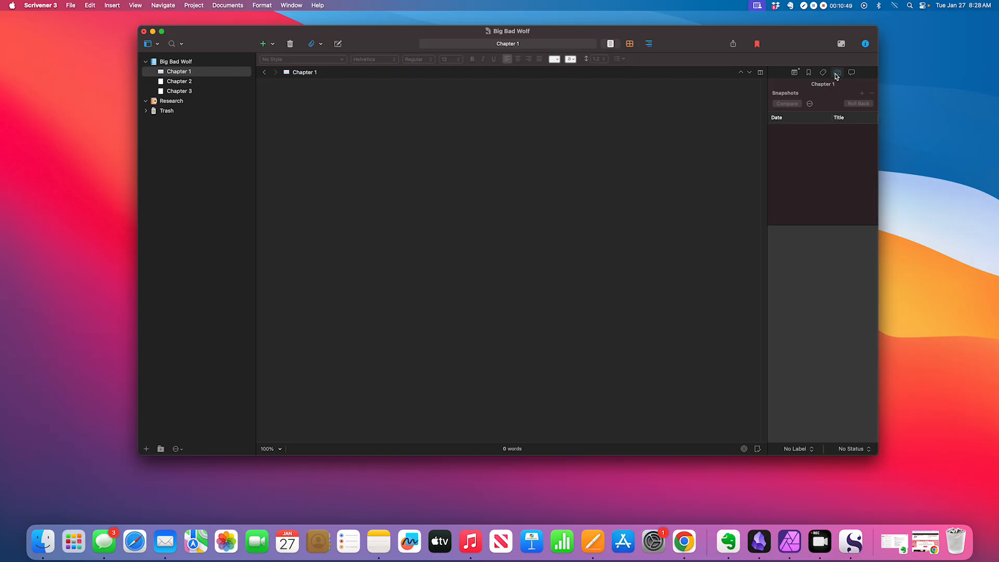
pyautogui.click(810, 104)
pyautogui.click(816, 119)
pyautogui.click(795, 73)
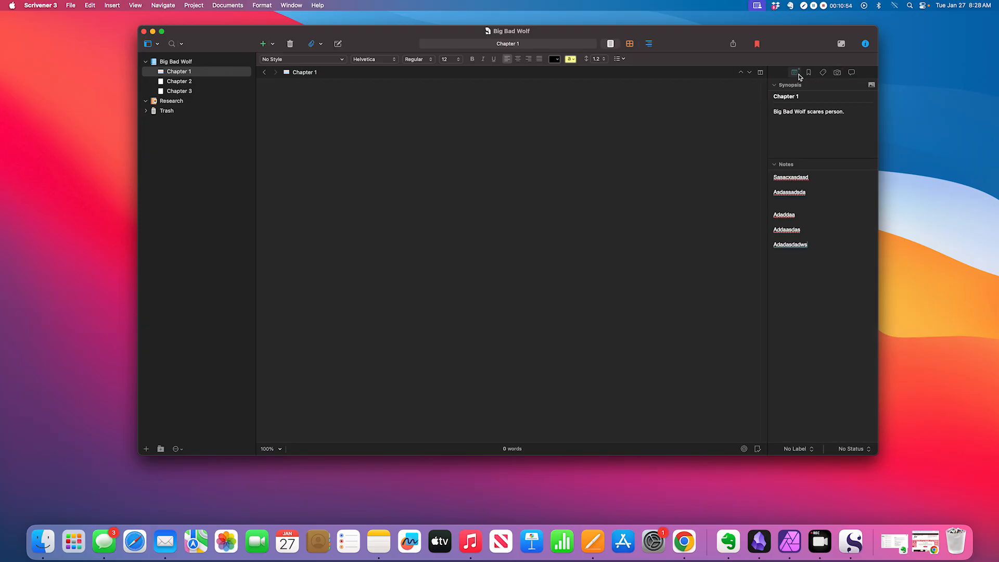
# Review Chapter 1's comments, metadata and bookmarks in the inspector, and return to its synopsis and notes
pyautogui.click(851, 75)
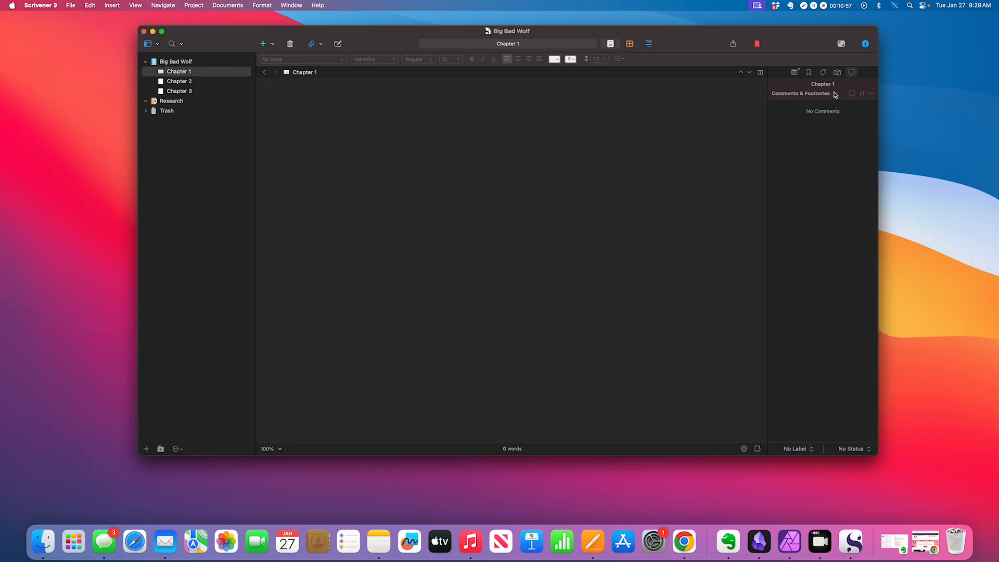
pyautogui.click(823, 73)
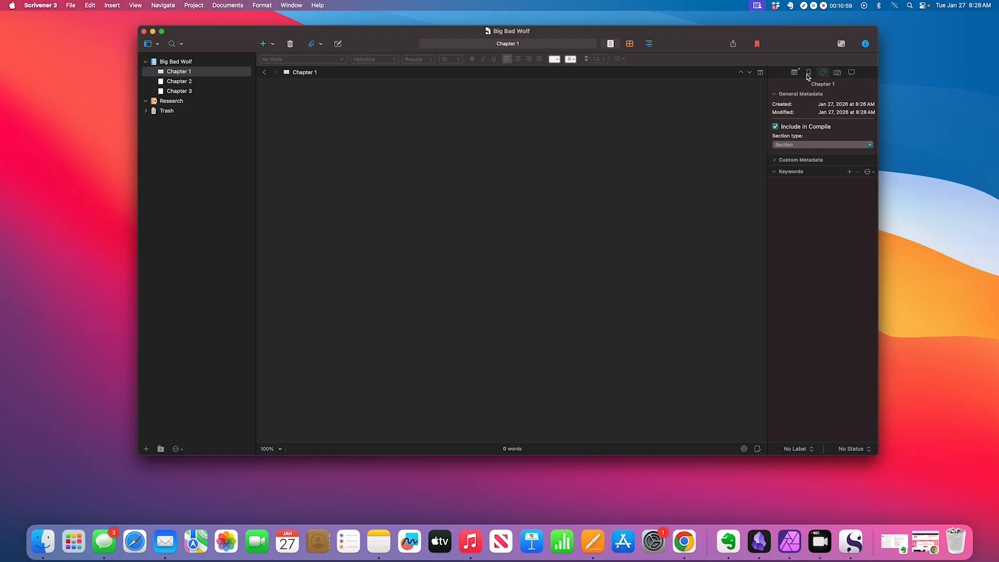
pyautogui.click(808, 75)
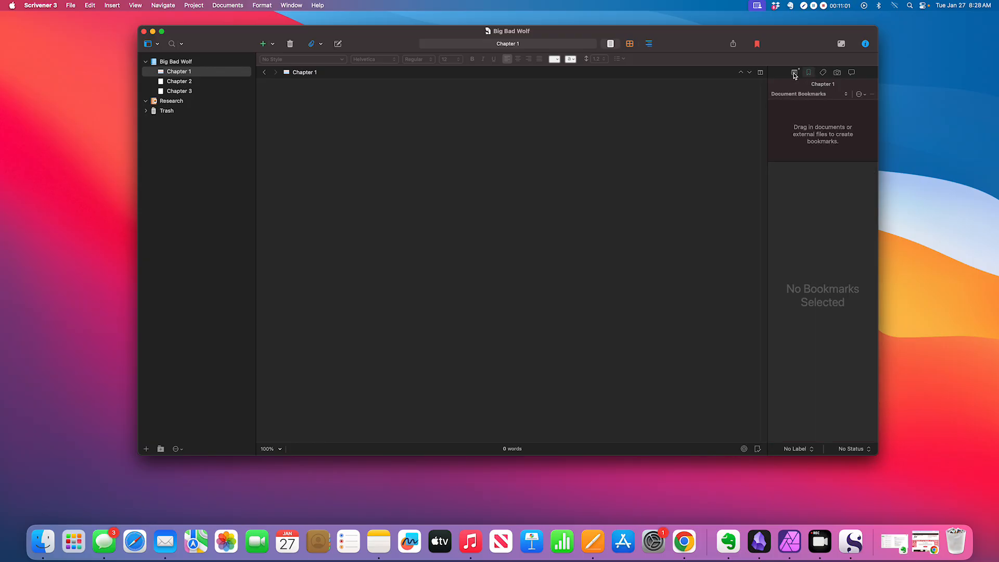
pyautogui.click(793, 74)
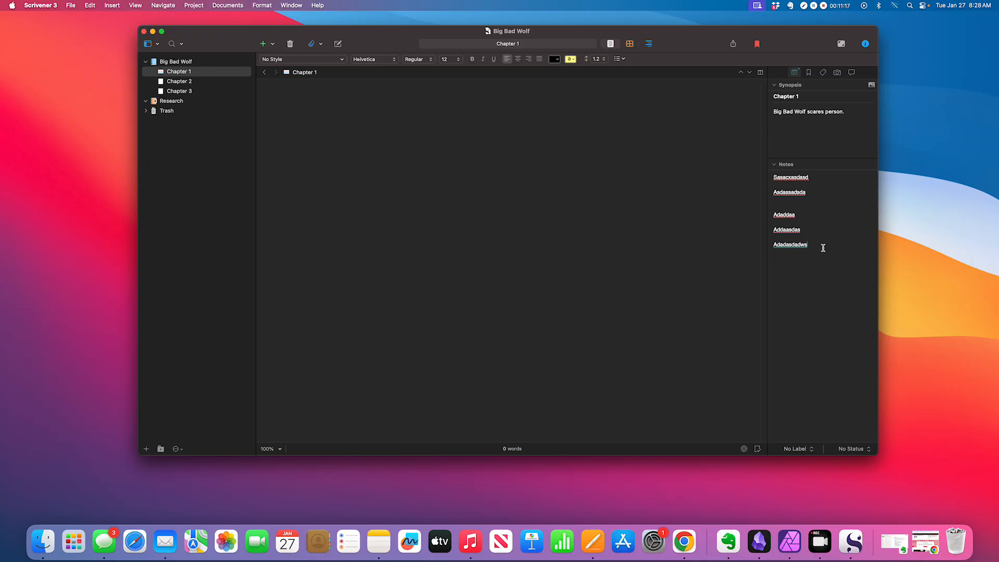
pyautogui.click(865, 44)
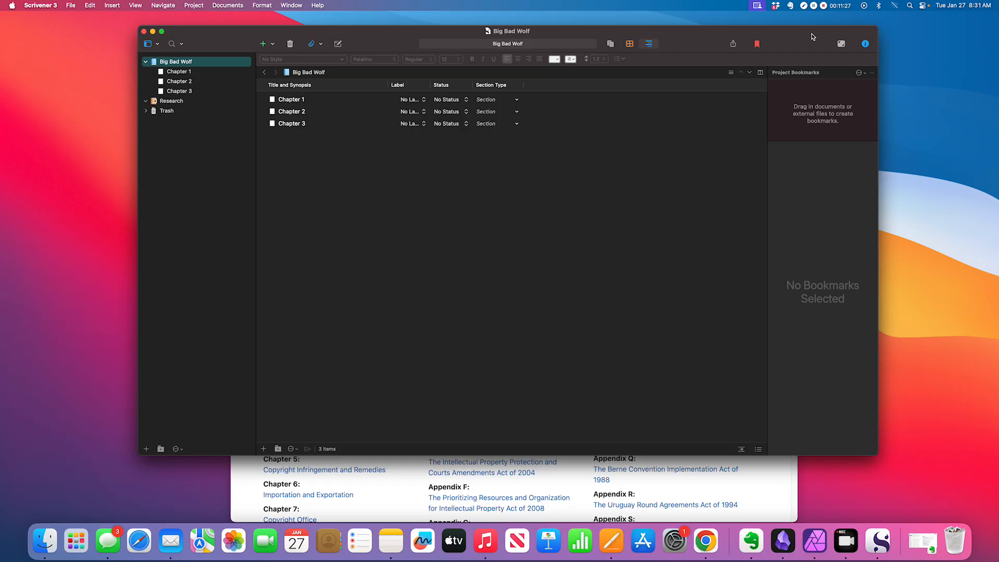
# Add a new folder inside Big Bad Wolf and move it above Chapter 1
pyautogui.click(181, 71)
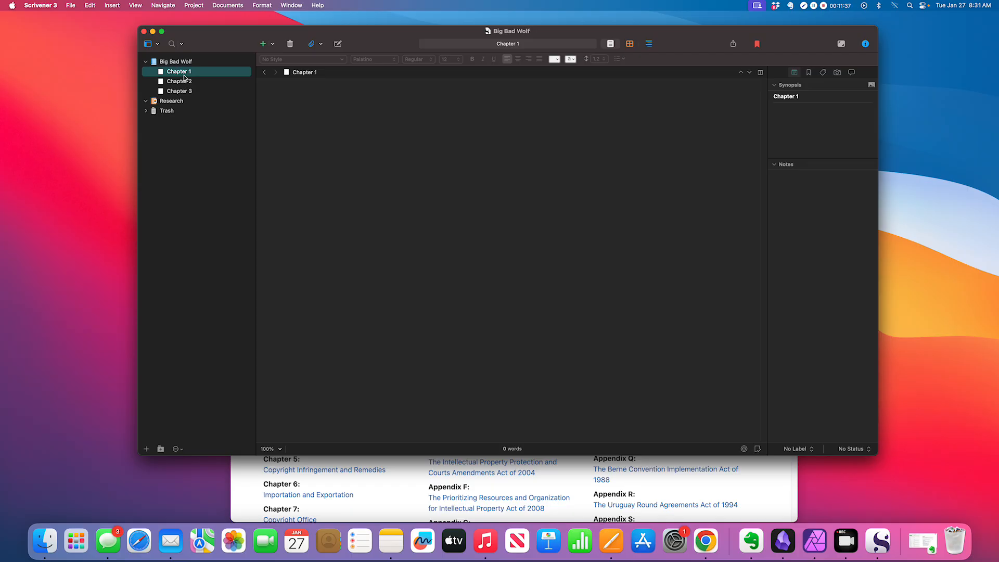
pyautogui.click(190, 63)
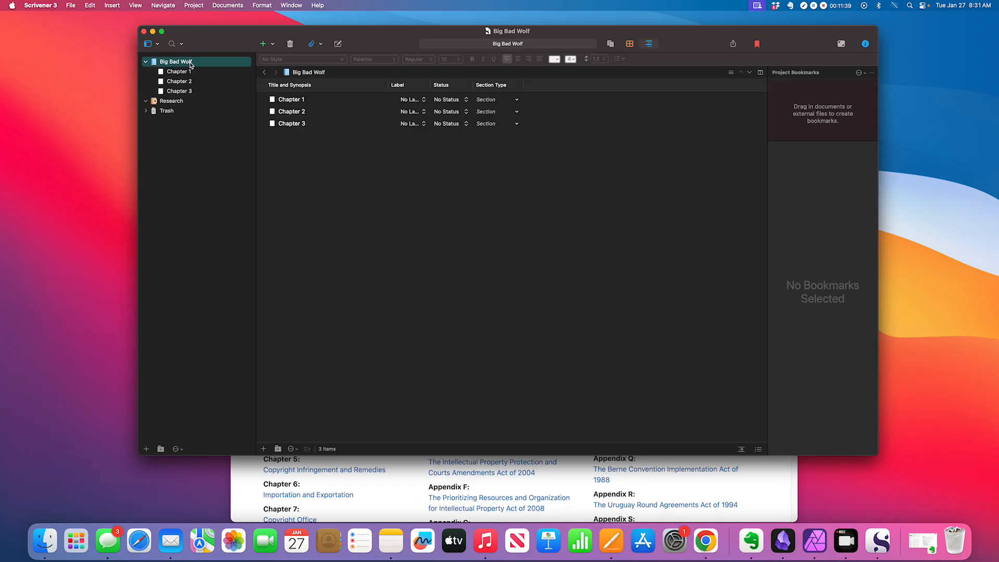
pyautogui.rightClick(191, 63)
pyautogui.moveTo(266, 69)
pyautogui.click(308, 79)
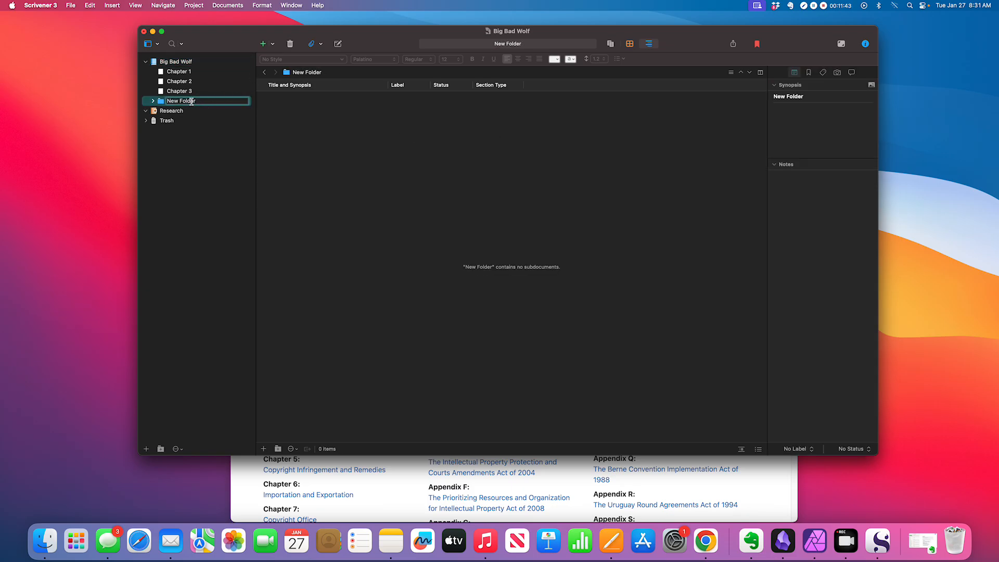
pyautogui.click(196, 112)
pyautogui.click(191, 92)
pyautogui.click(189, 102)
pyautogui.moveTo(189, 101); pyautogui.dragTo(192, 74)
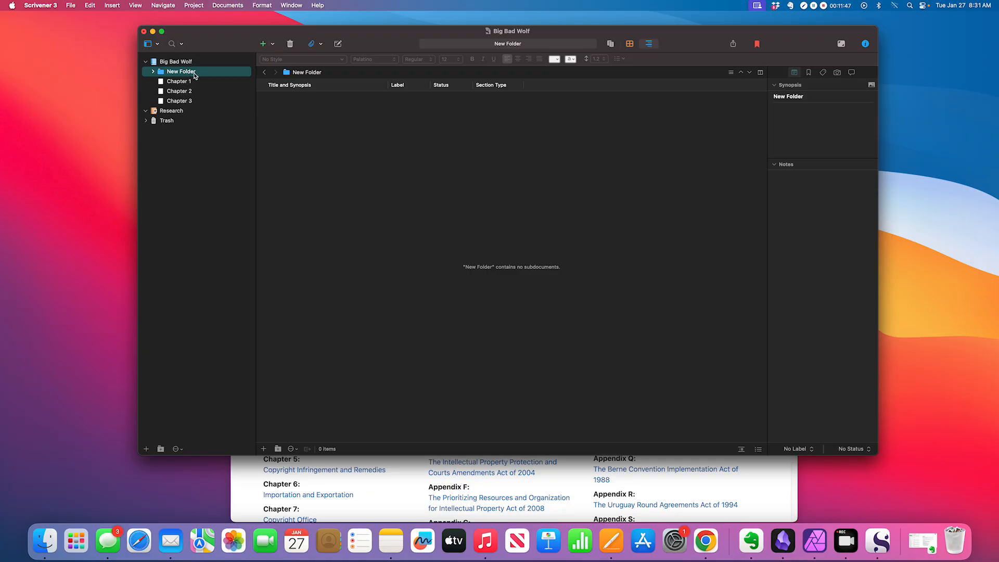
# Rename the new folder above Chapter 1 as Front Matter
pyautogui.click(190, 72)
pyautogui.write('Front Matte')
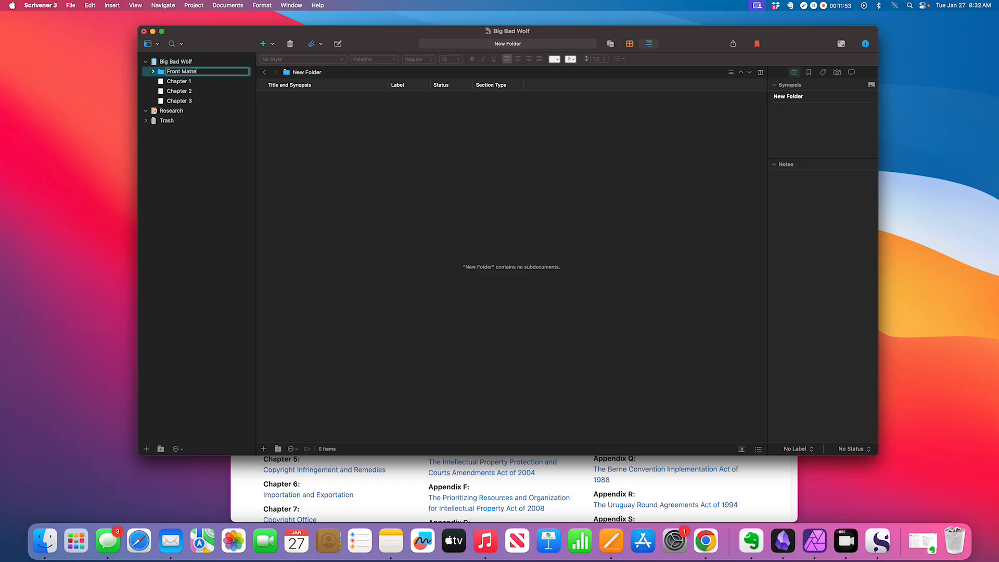
pyautogui.write('r')
pyautogui.press('Return')
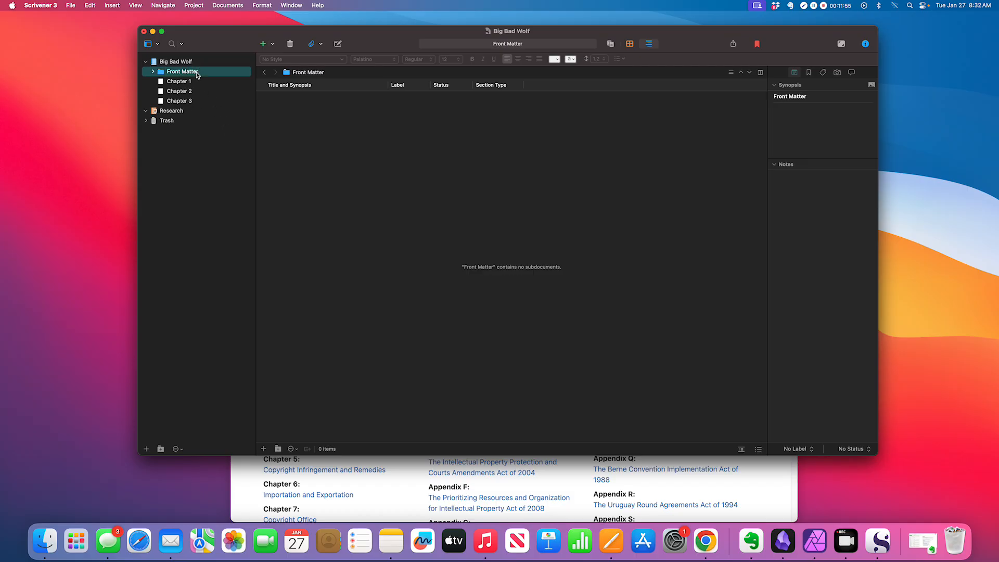
# Change the Front Matter folder's icon to the Front Matter icon
pyautogui.rightClick(198, 76)
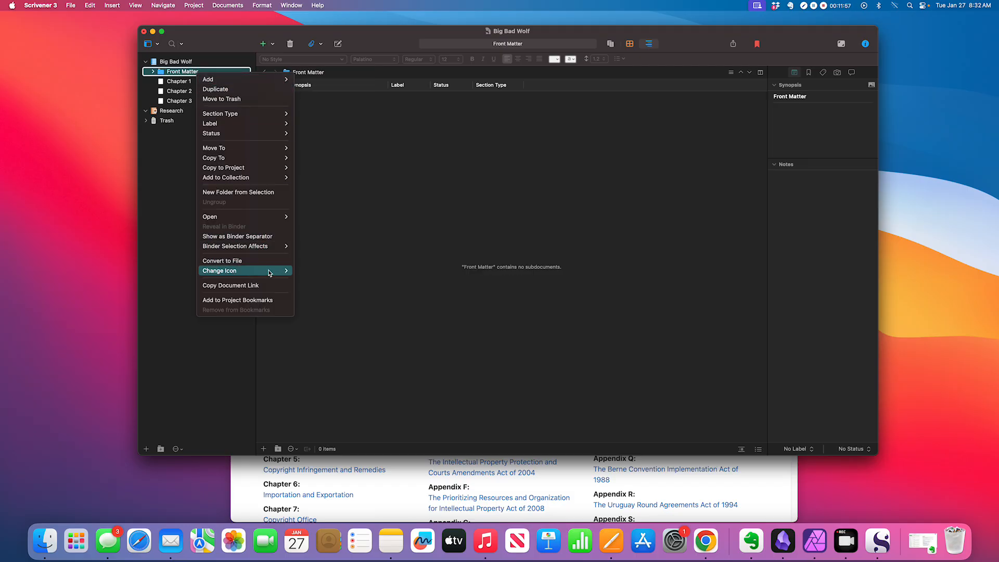
pyautogui.moveTo(274, 271)
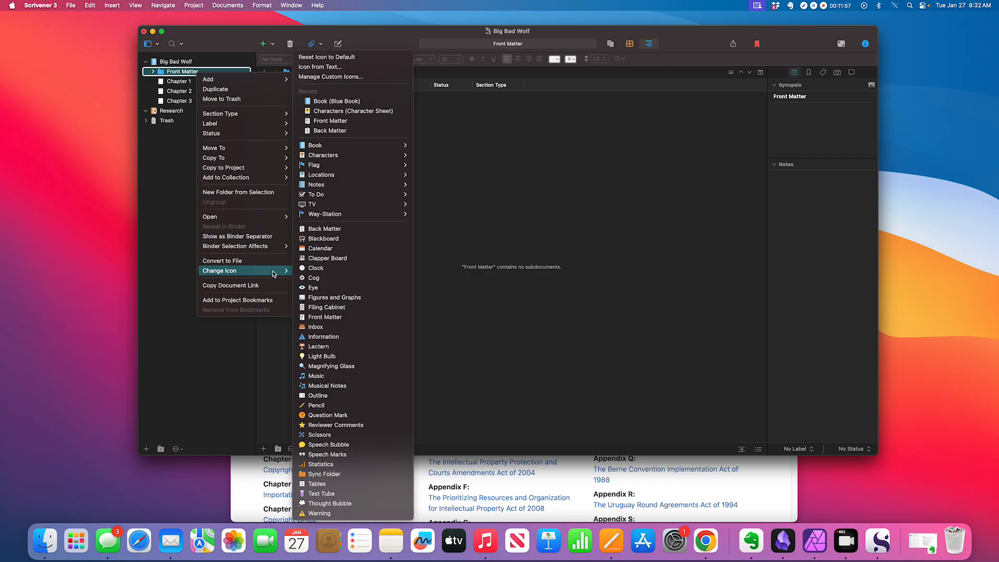
pyautogui.click(340, 121)
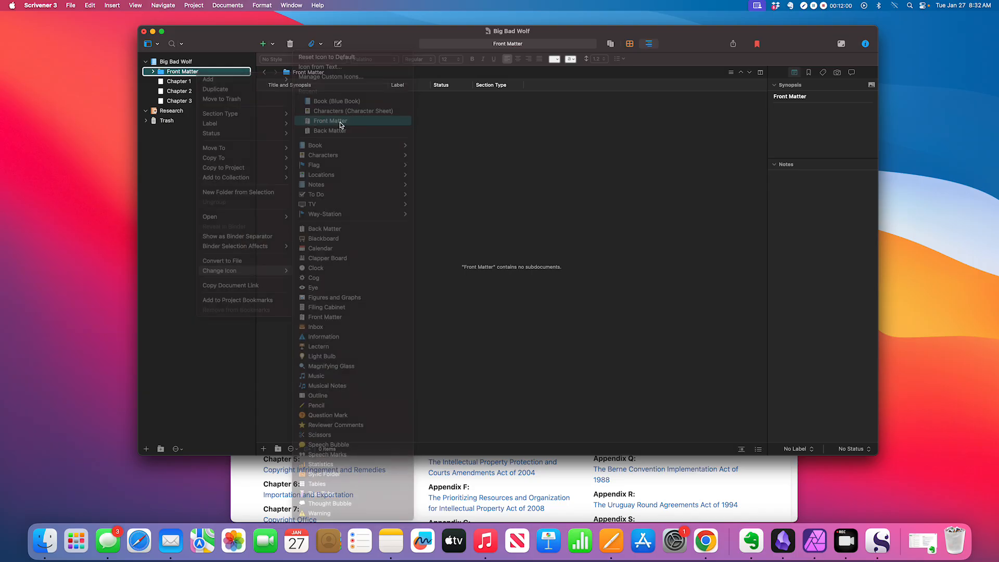
pyautogui.doubleClick(170, 76)
pyautogui.click(151, 79)
pyautogui.click(165, 72)
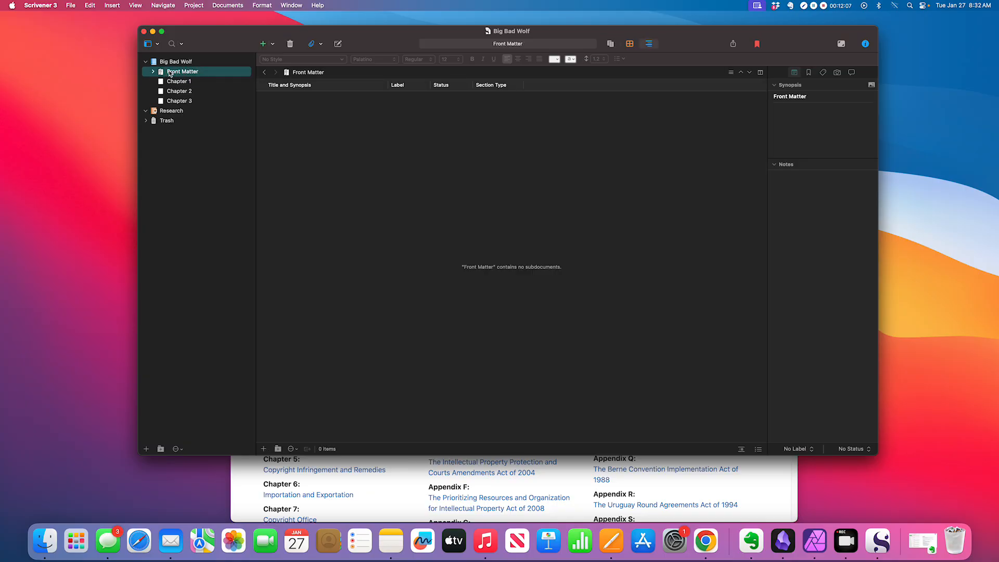
# Add a new text document named Title Page inside the Front Matter folder
pyautogui.rightClick(170, 73)
pyautogui.moveTo(197, 78)
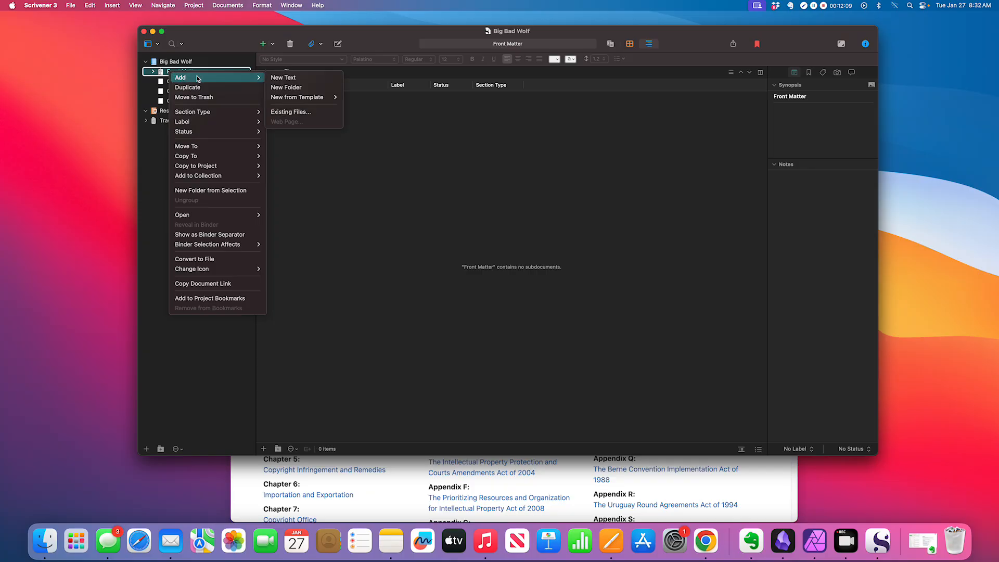
pyautogui.click(291, 78)
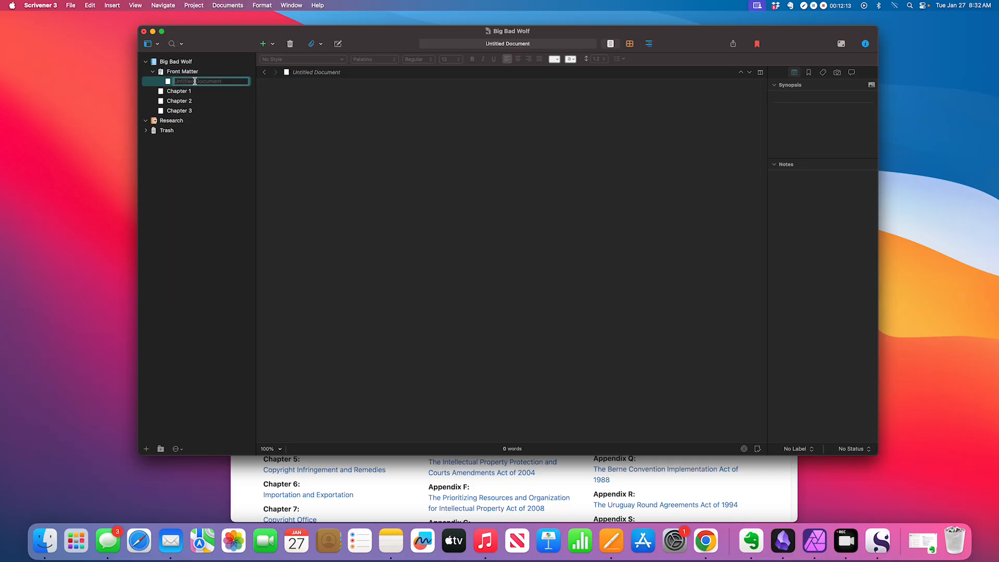
pyautogui.write('Tu')
# Write the centred title BIG BAD WOLF in the Title Page document
pyautogui.click(535, 184)
pyautogui.click(517, 59)
pyautogui.write('BIG')
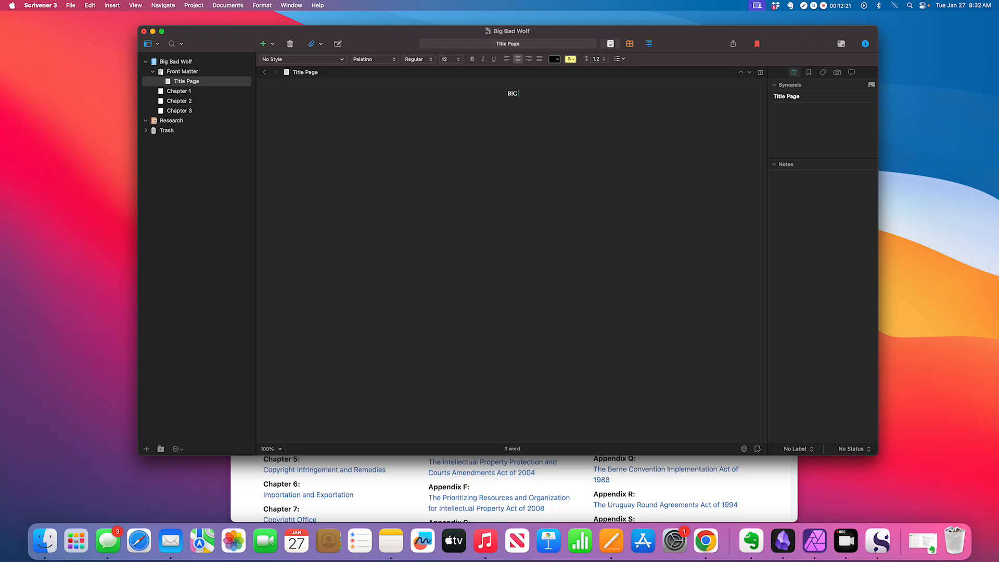
pyautogui.write(' BAD WOLF')
# Set the font size of the BIG BAD WOLF title to 96
pyautogui.keyDown('shift'); pyautogui.click(477, 94); pyautogui.keyUp('shift')
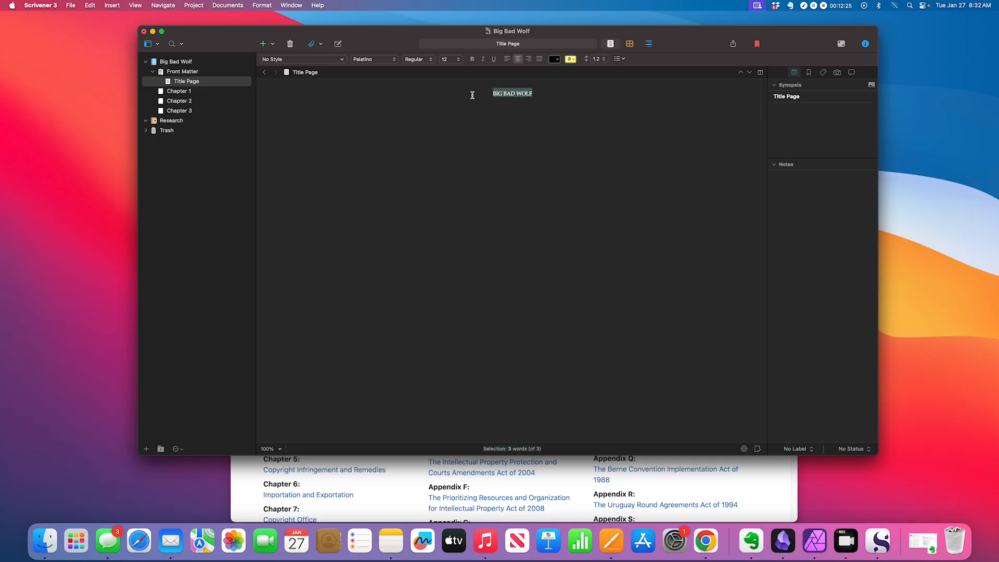
pyautogui.click(450, 59)
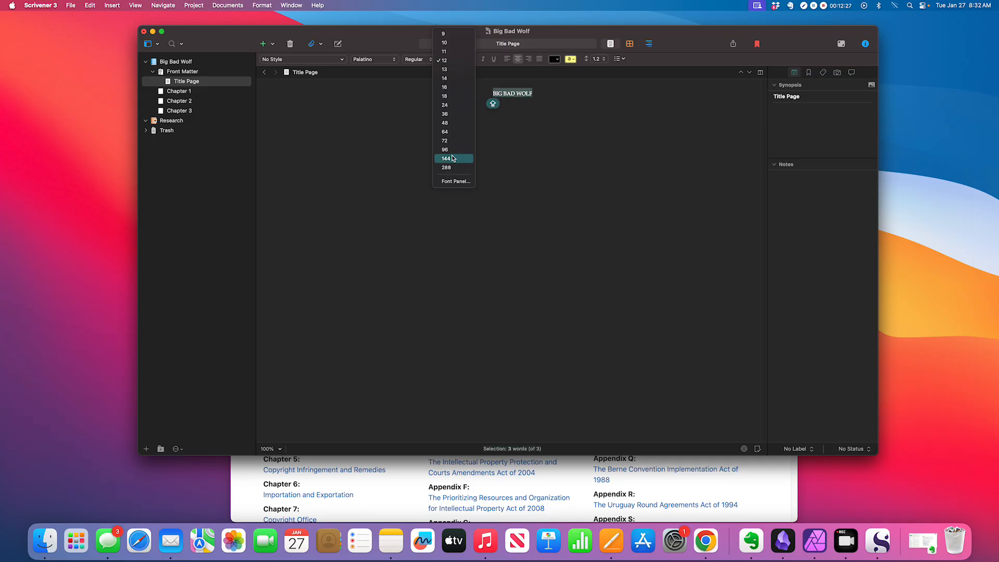
pyautogui.click(451, 150)
pyautogui.click(601, 195)
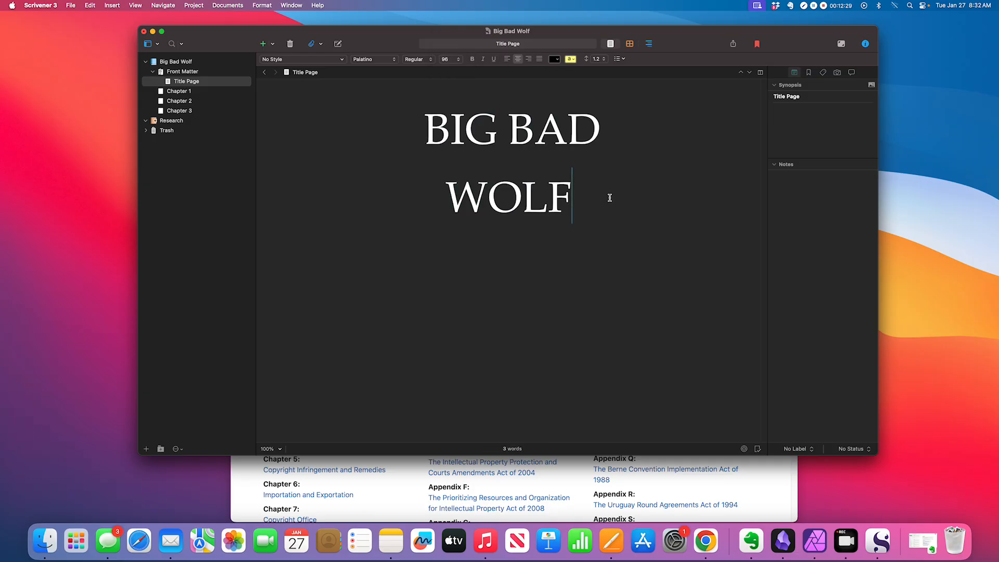
# Add a new text document named Copyright inside the Front Matter folder
pyautogui.click(190, 72)
pyautogui.rightClick(191, 74)
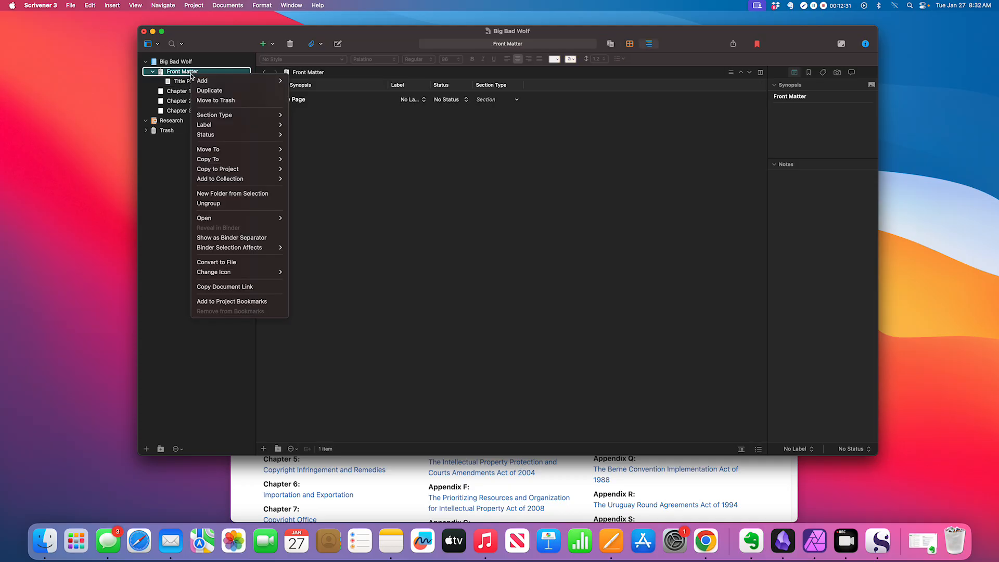
pyautogui.moveTo(223, 81)
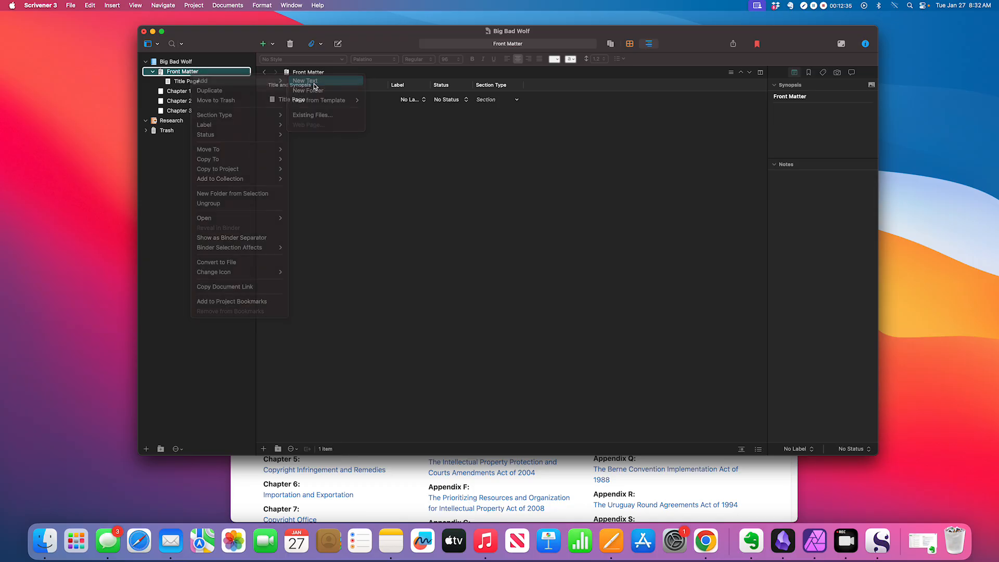
pyautogui.click(314, 84)
pyautogui.write('Copyright')
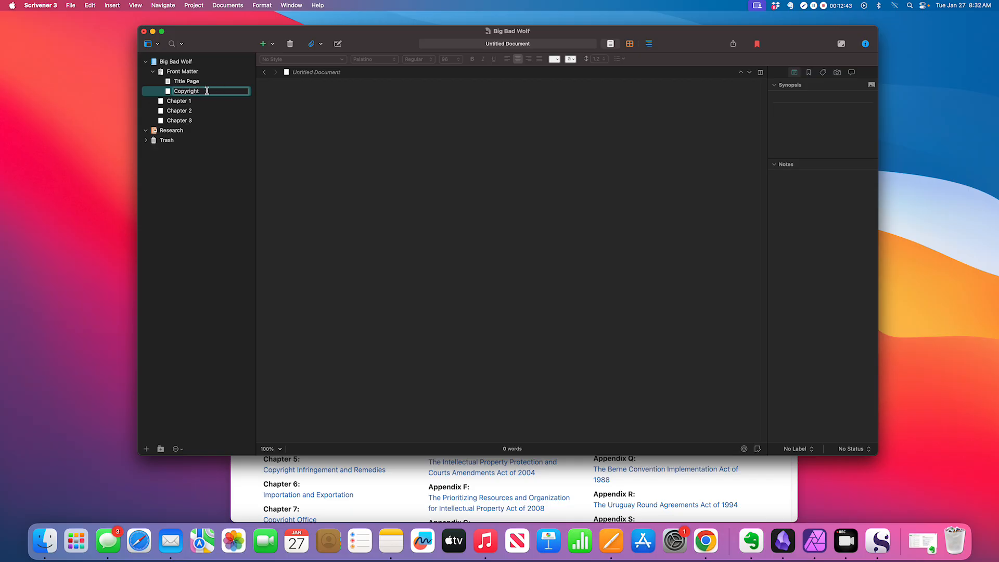
pyautogui.click(221, 101)
pyautogui.click(220, 94)
# Paste the copied paragraph about Title 17 of the United States Code into the Copyright document
pyautogui.click(476, 112)
pyautogui.rightClick(477, 112)
pyautogui.click(492, 136)
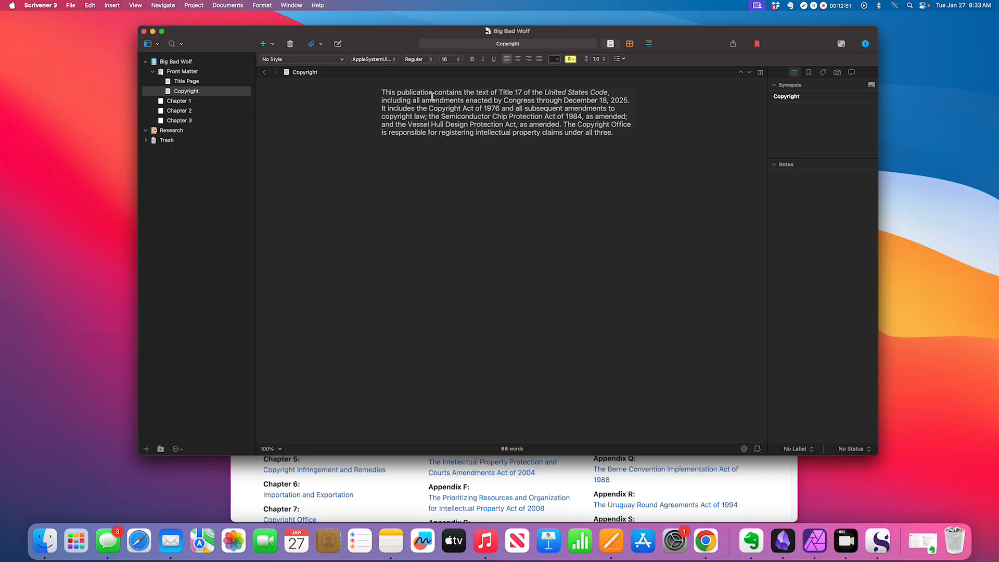
# Add a new text document named Dedication inside the Front Matter folder
pyautogui.click(194, 73)
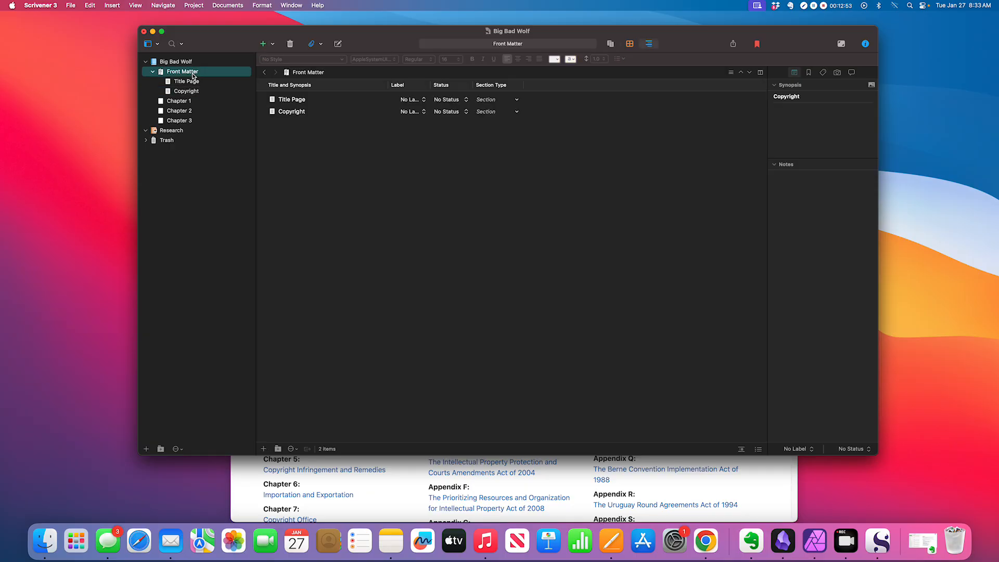
pyautogui.rightClick(194, 73)
pyautogui.moveTo(216, 80)
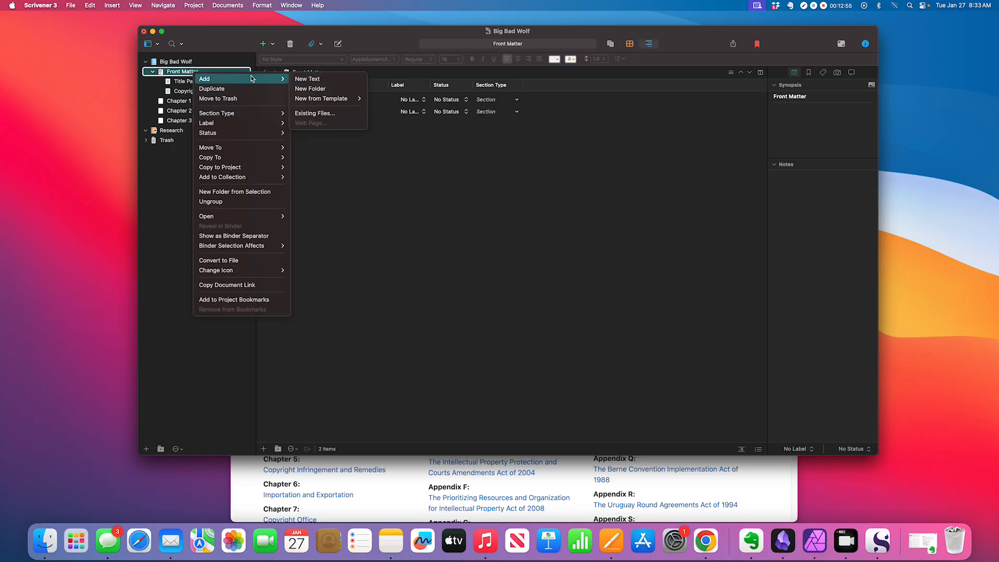
pyautogui.click(305, 82)
pyautogui.write('Dedication')
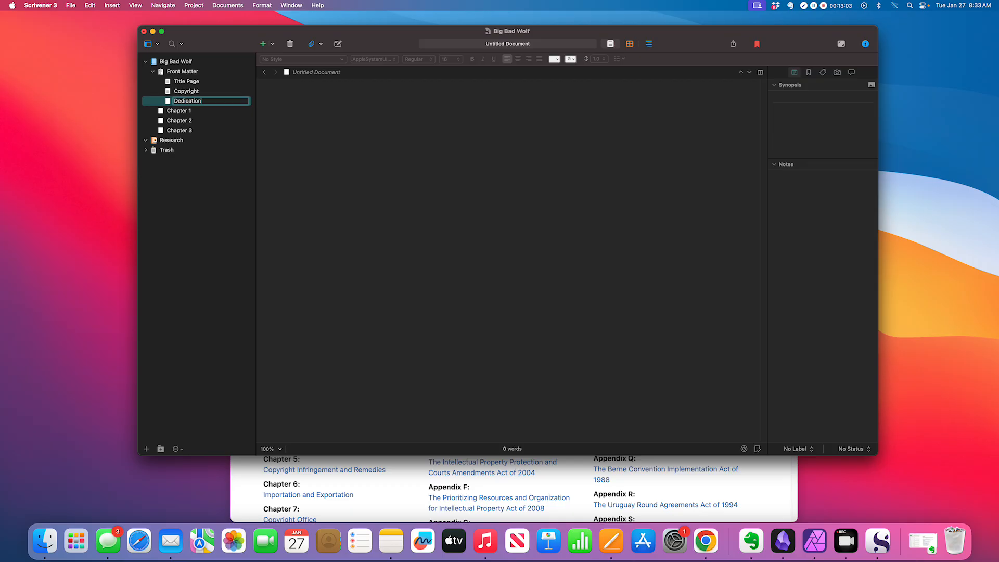
# Write "I dedicated this book to everyone." in the Dedication document and set its font size to 16
pyautogui.click(354, 112)
pyautogui.write('I')
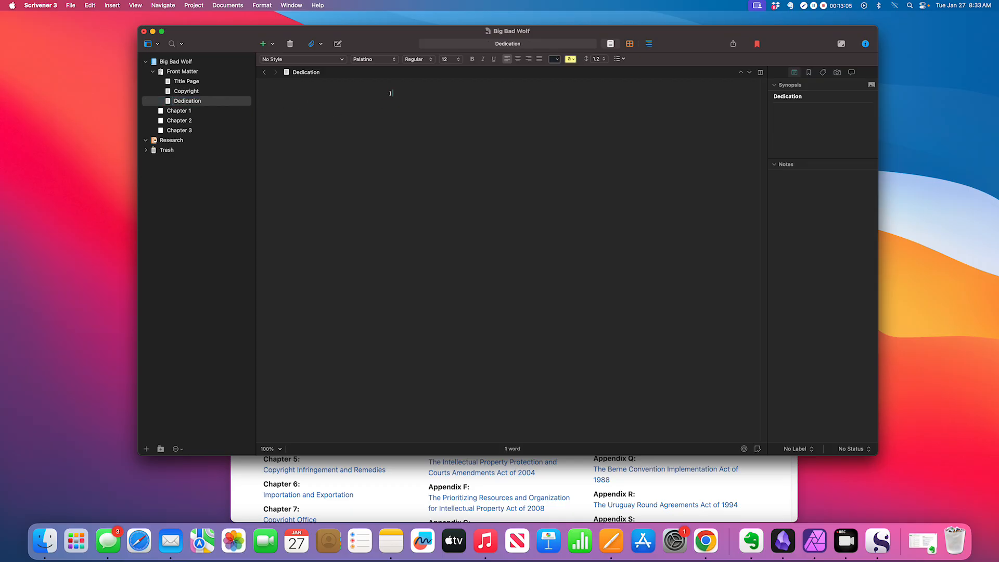
pyautogui.write(' dedicated this bo')
pyautogui.moveTo(495, 92); pyautogui.dragTo(345, 89)
pyautogui.click(452, 60)
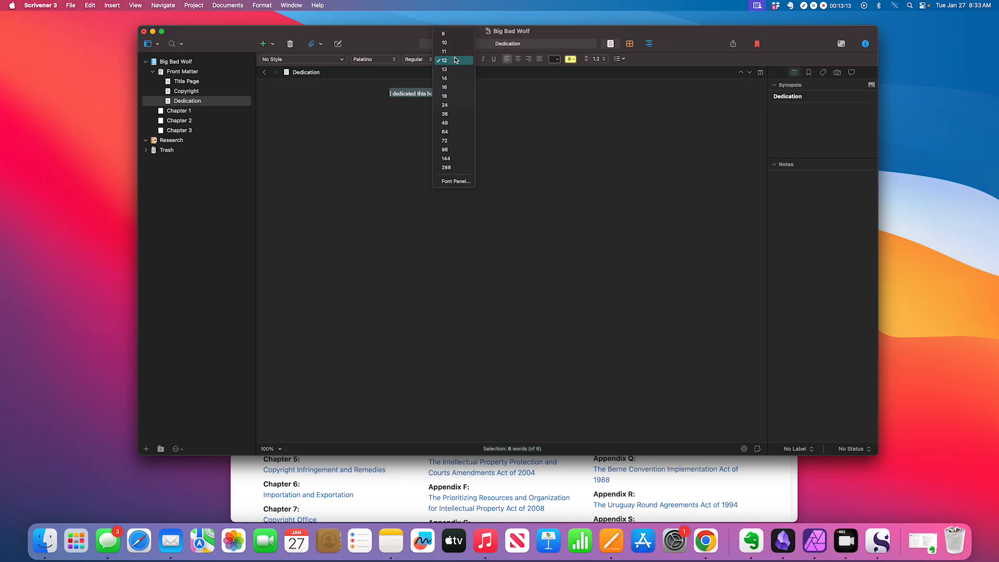
pyautogui.click(447, 87)
pyautogui.click(511, 99)
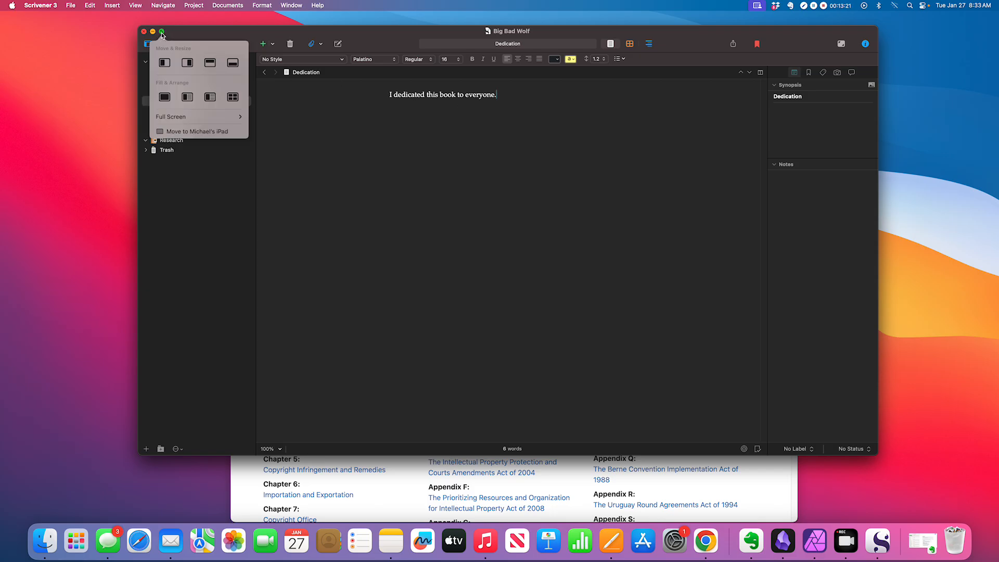
# Switch the project window to full screen and set the Big Bad Wolf project target to 70,000 words
pyautogui.click(162, 32)
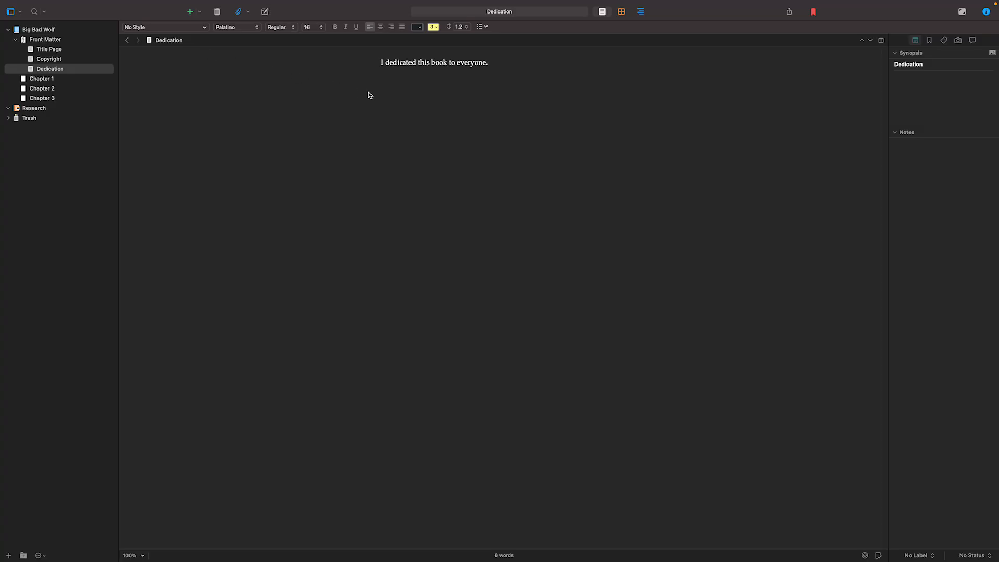
pyautogui.moveTo(392, 1)
pyautogui.click(195, 6)
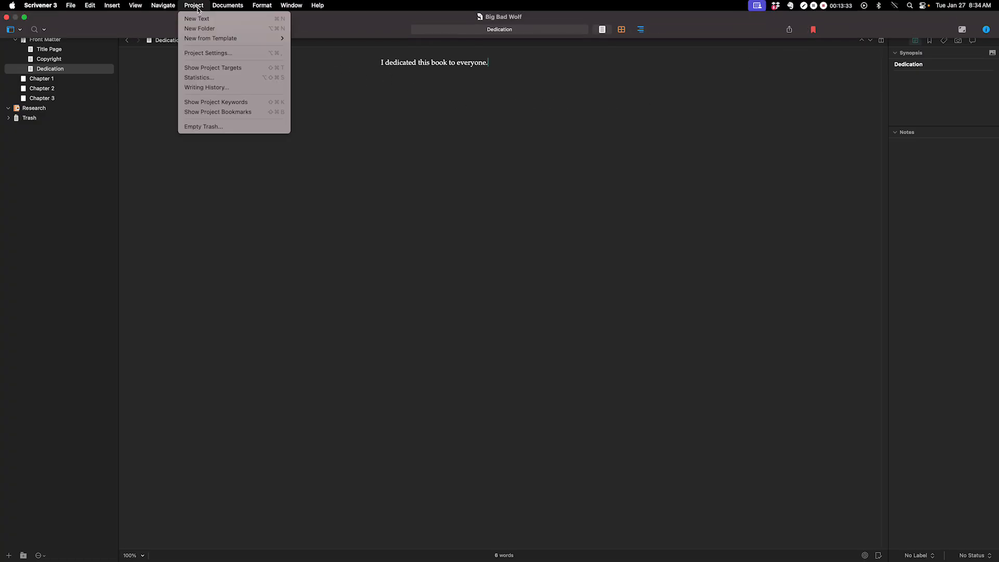
pyautogui.click(218, 71)
pyautogui.moveTo(227, 72); pyautogui.dragTo(260, 75)
pyautogui.click(297, 164)
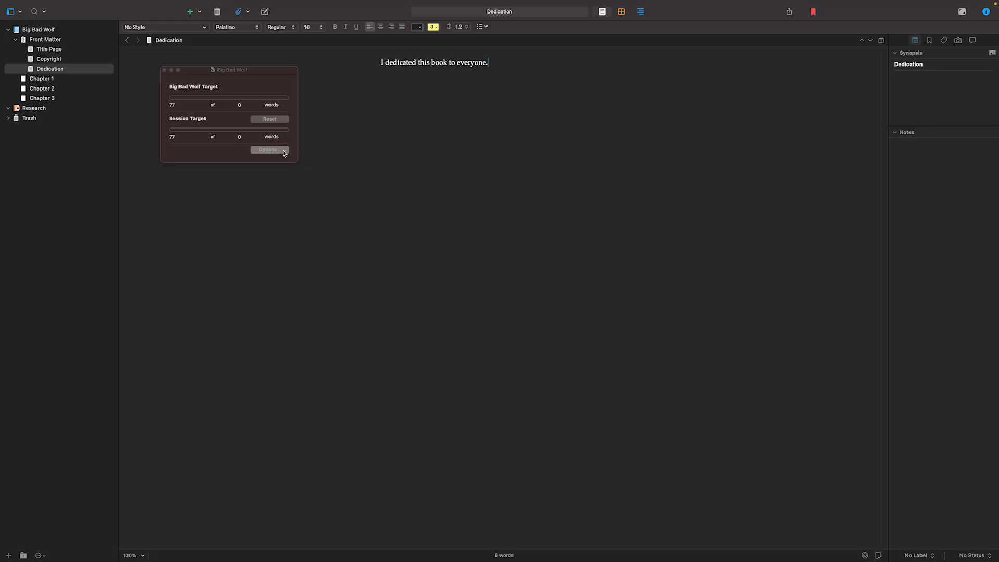
pyautogui.click(239, 104)
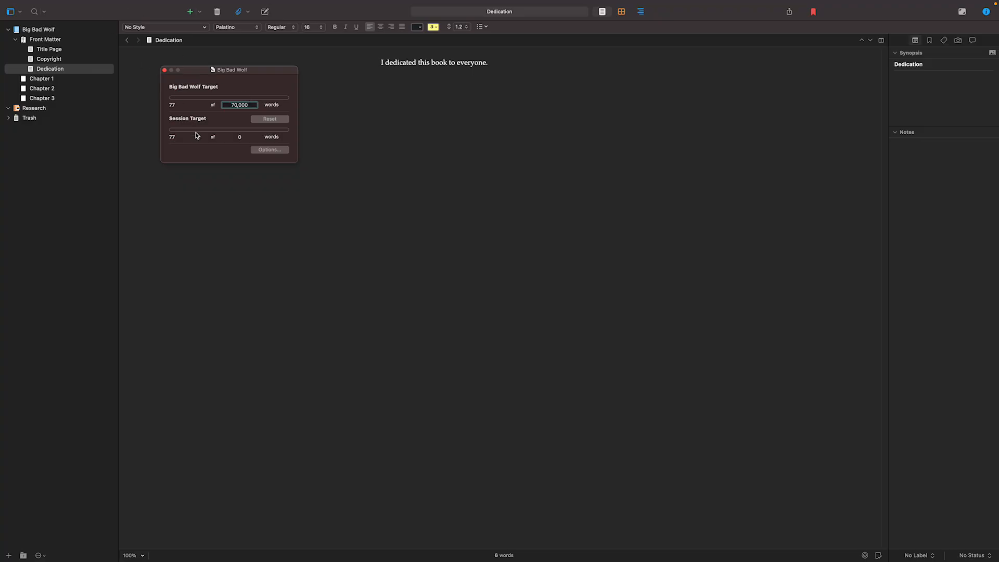
# Set the session target to 2,000 words and close the project targets window
pyautogui.click(240, 137)
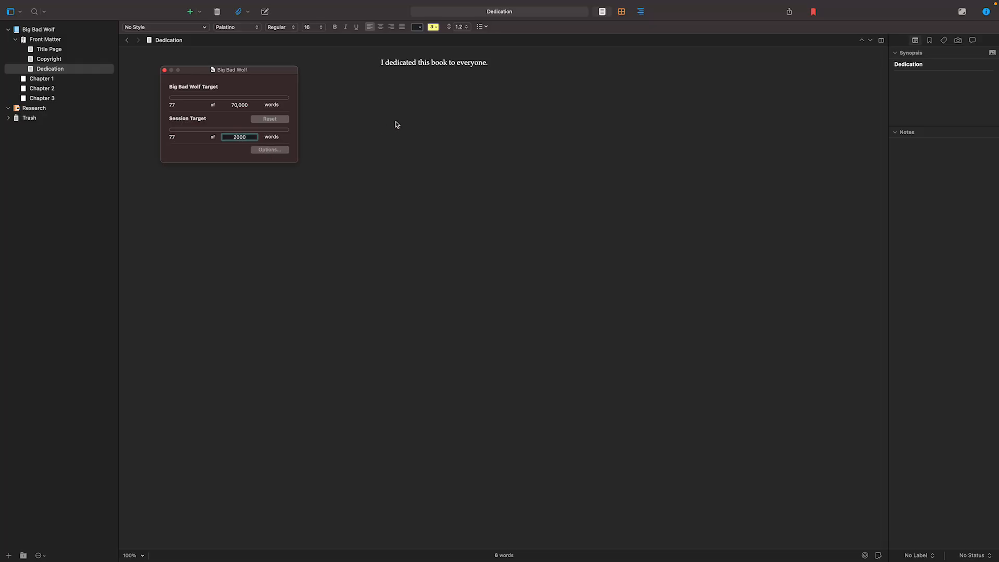
pyautogui.write('2000')
pyautogui.click(357, 130)
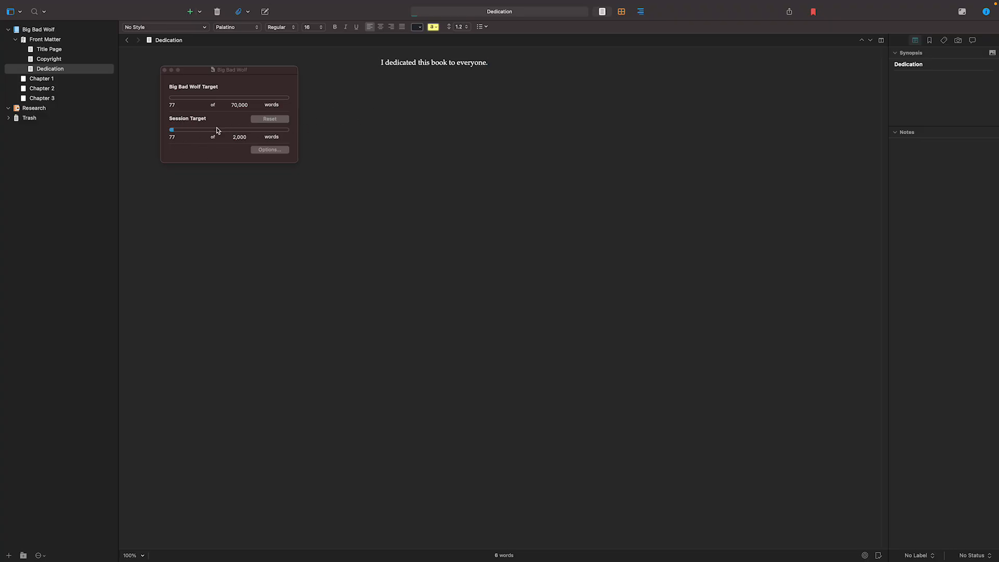
pyautogui.click(165, 71)
# Review the project statistics, including the compiled word frequency list, the selected documents' figures and the counting options
pyautogui.moveTo(170, 4)
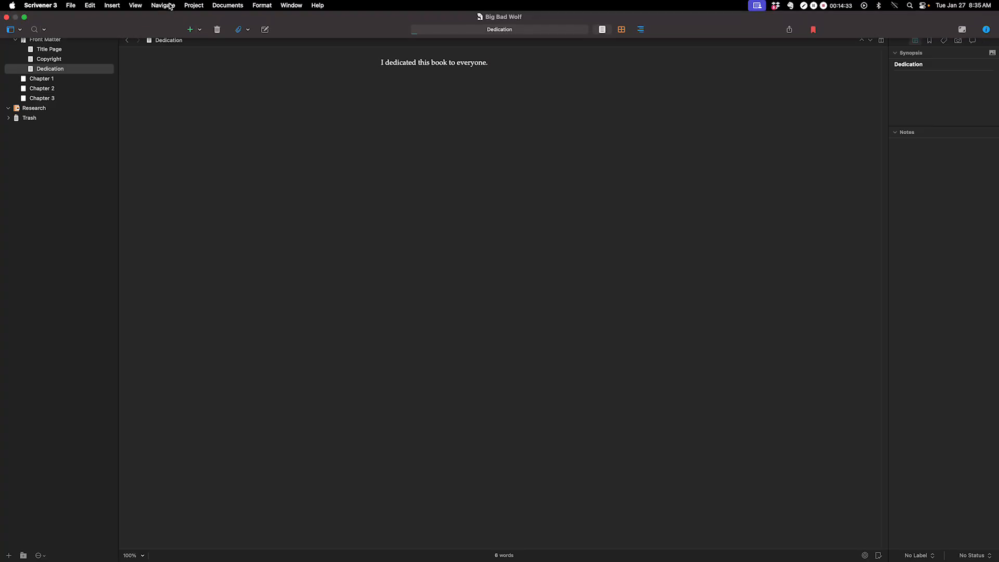
pyautogui.click(207, 10)
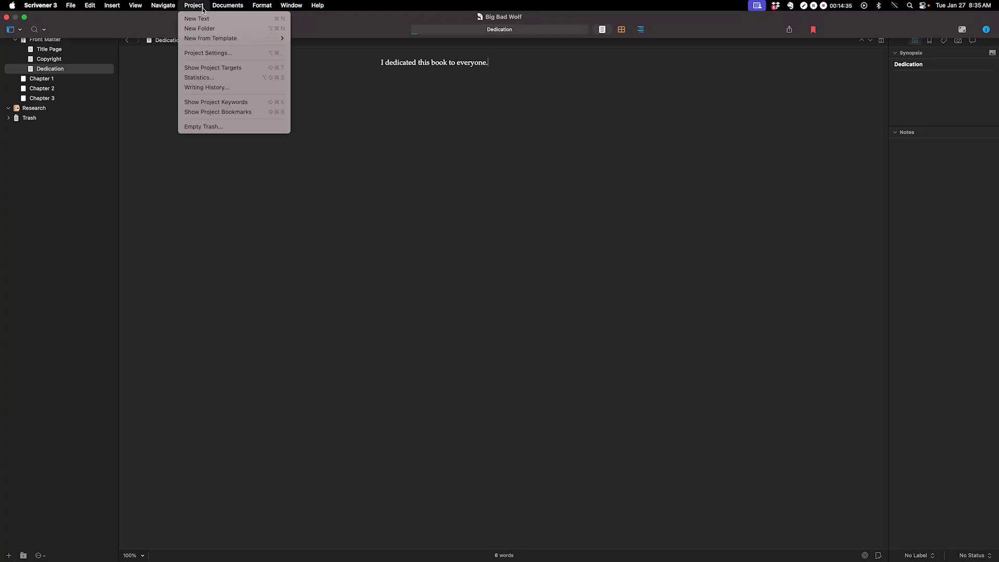
pyautogui.click(213, 78)
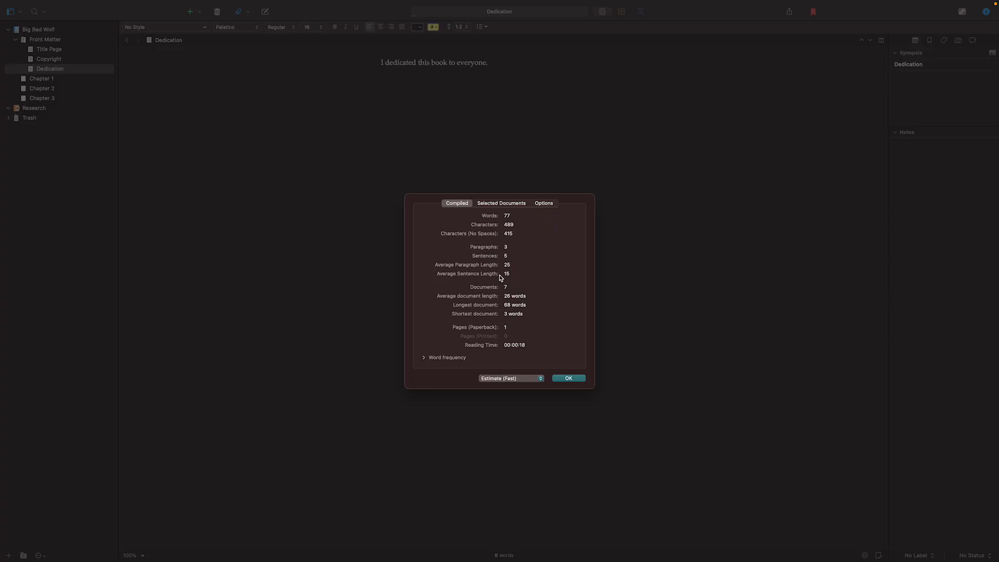
pyautogui.click(433, 358)
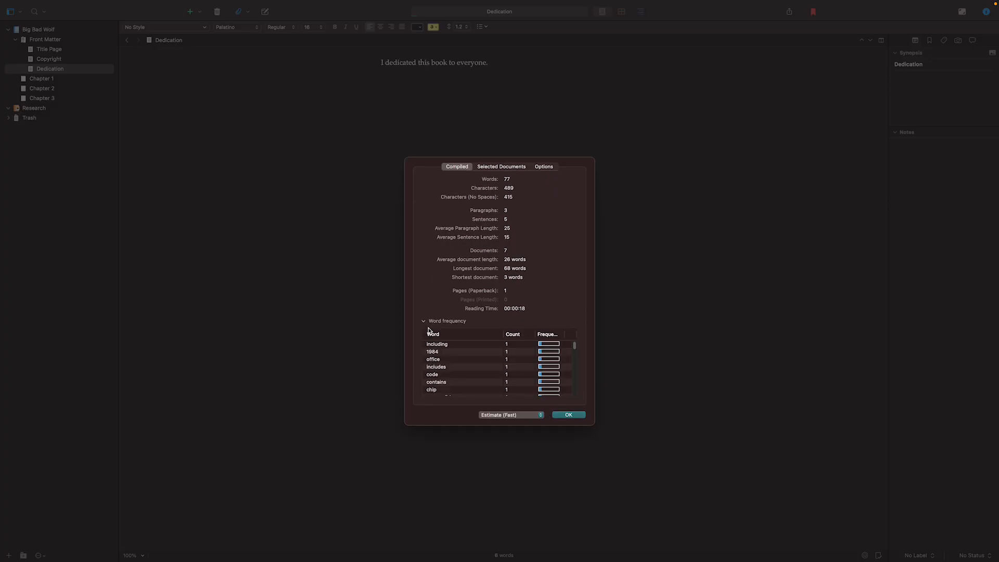
pyautogui.scroll(-1, 467, 344)
pyautogui.scroll(1, 460, 374)
pyautogui.scroll(-3, 531, 373)
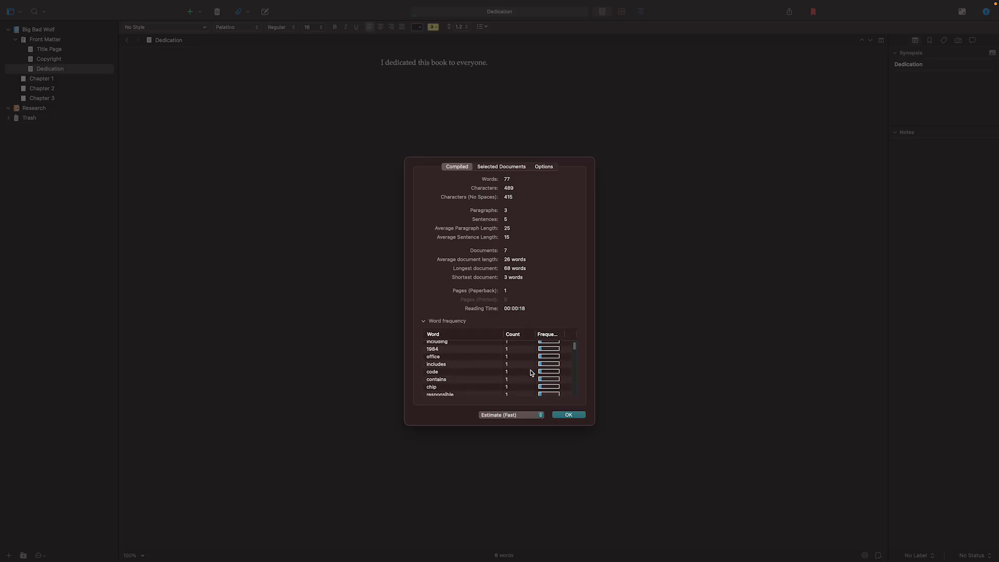
pyautogui.click(512, 167)
pyautogui.click(544, 203)
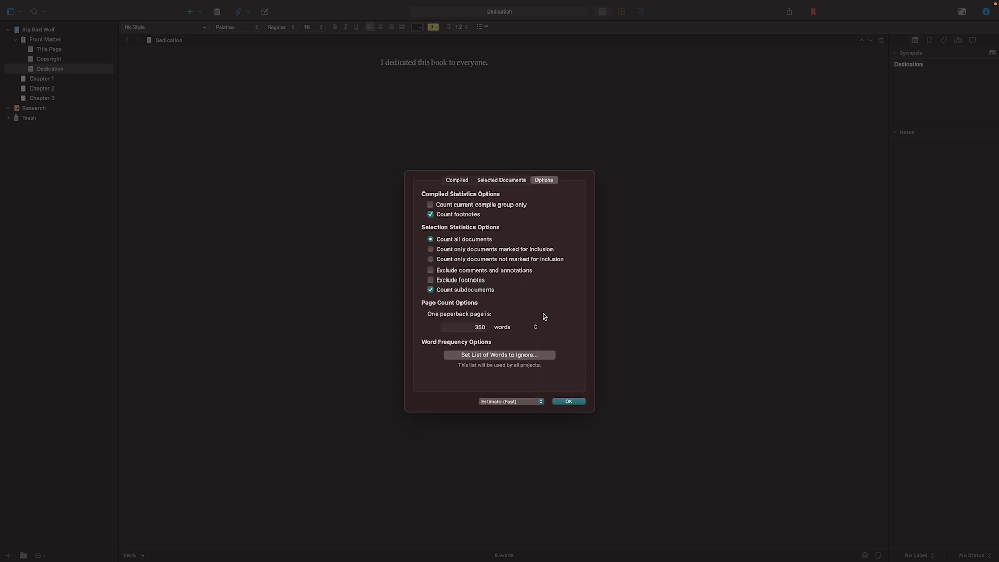
pyautogui.click(569, 402)
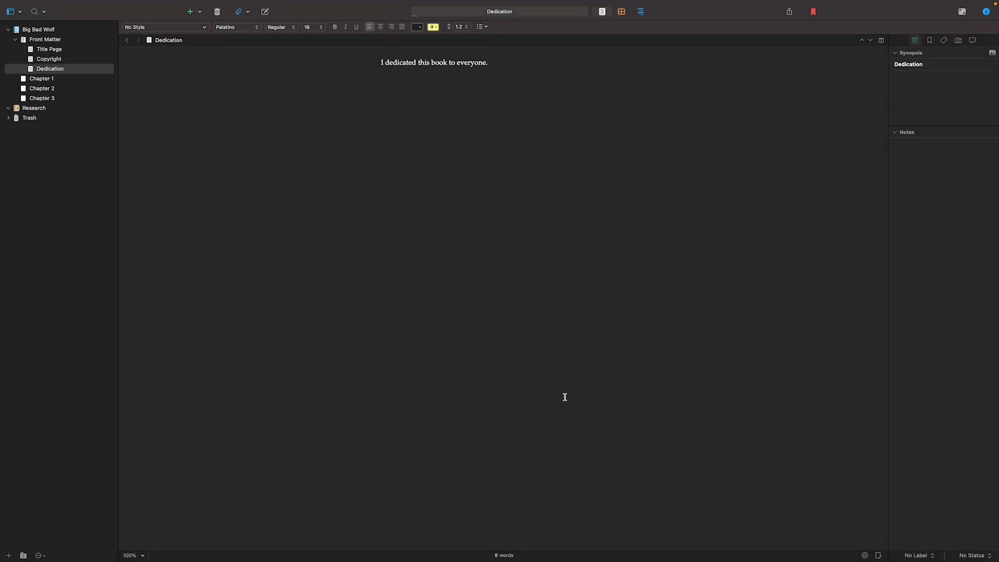
# Review the writing history in characters, comparing the average, minimum and maximum written per day
pyautogui.click(191, 6)
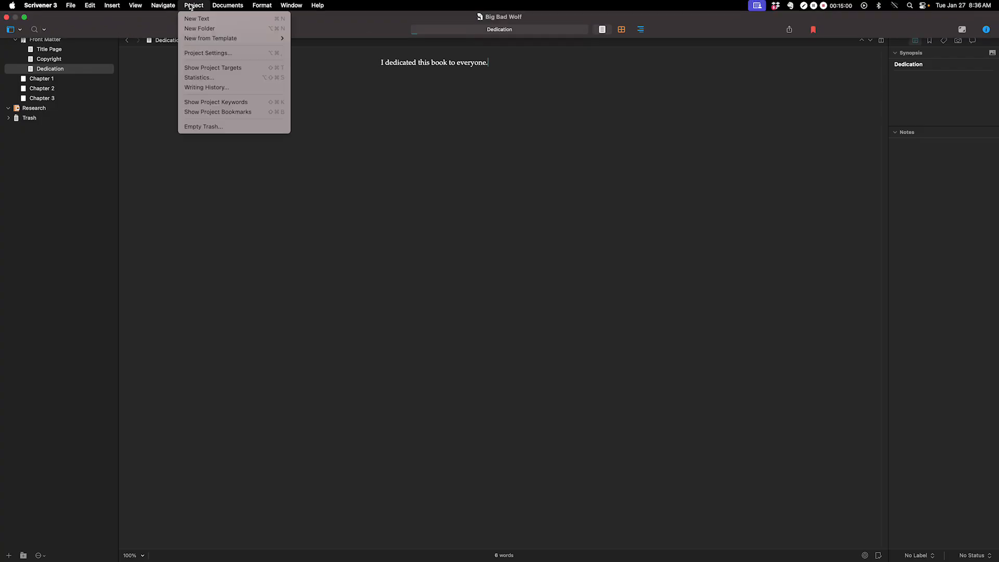
pyautogui.click(219, 87)
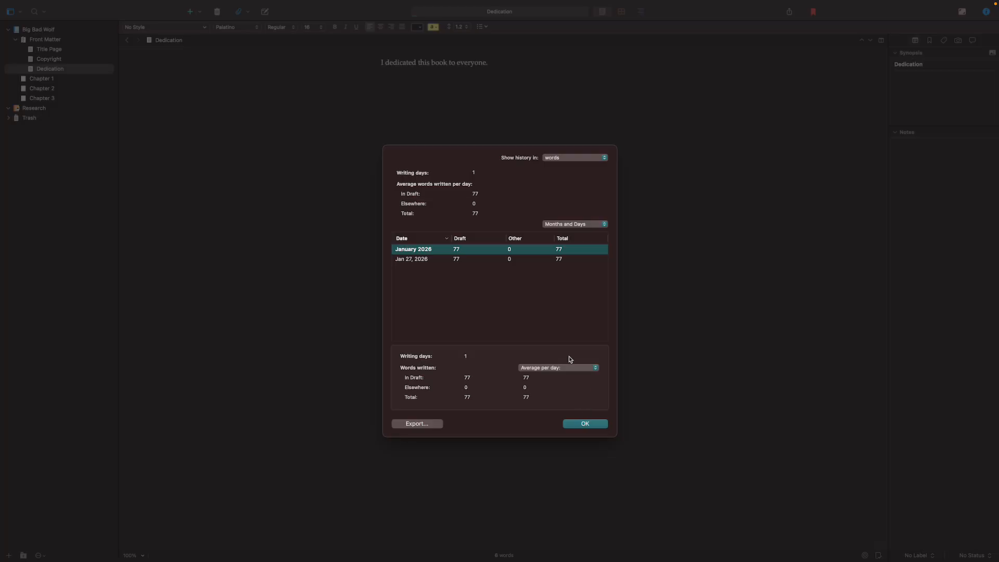
pyautogui.click(573, 158)
pyautogui.click(571, 167)
pyautogui.click(563, 368)
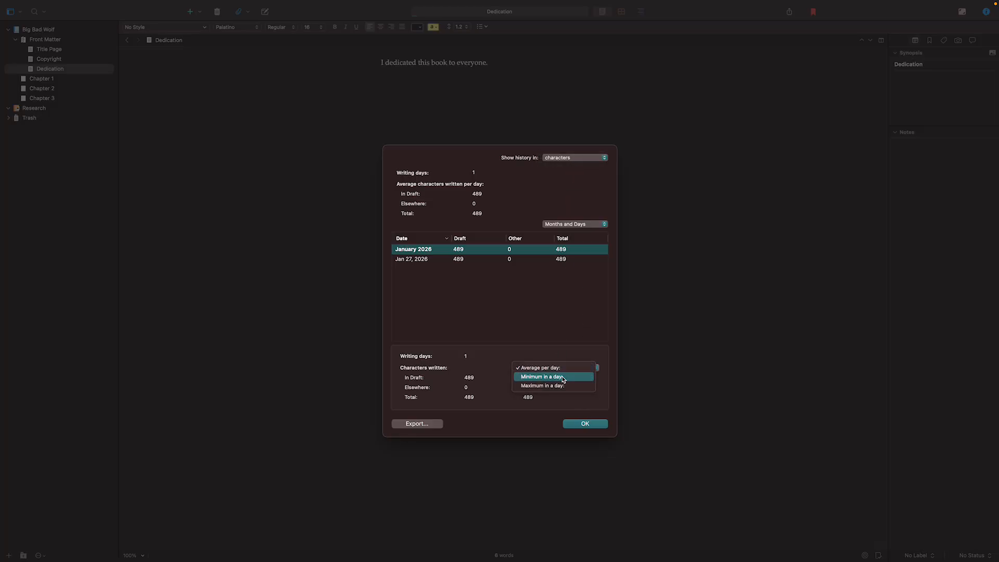
pyautogui.click(564, 376)
pyautogui.click(568, 369)
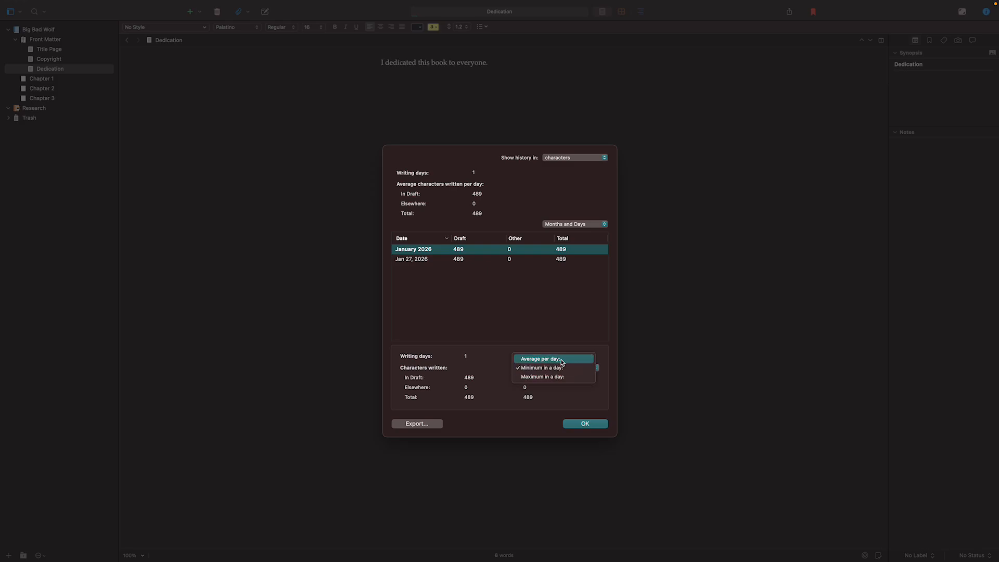
pyautogui.click(562, 376)
pyautogui.click(560, 369)
pyautogui.click(551, 349)
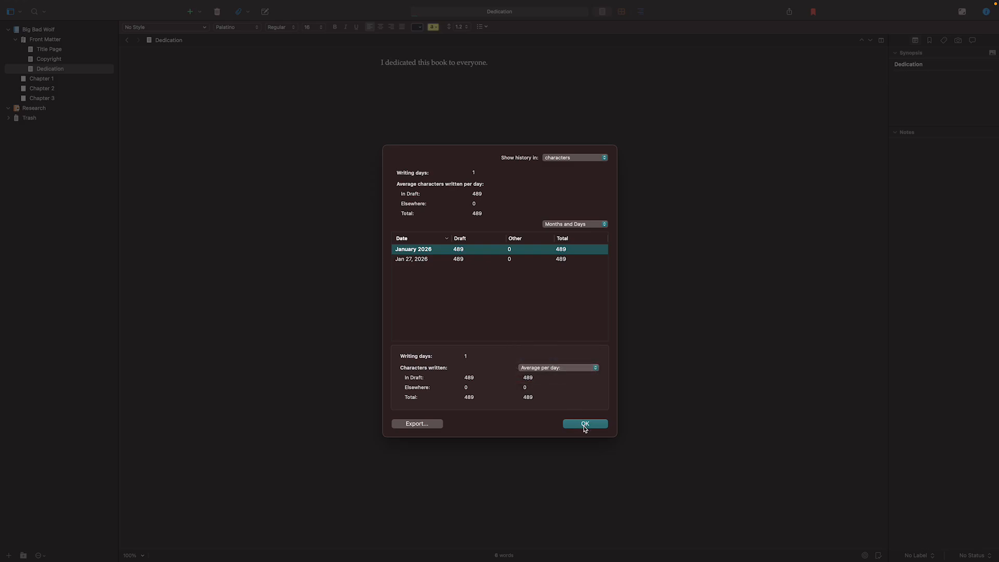
pyautogui.click(585, 424)
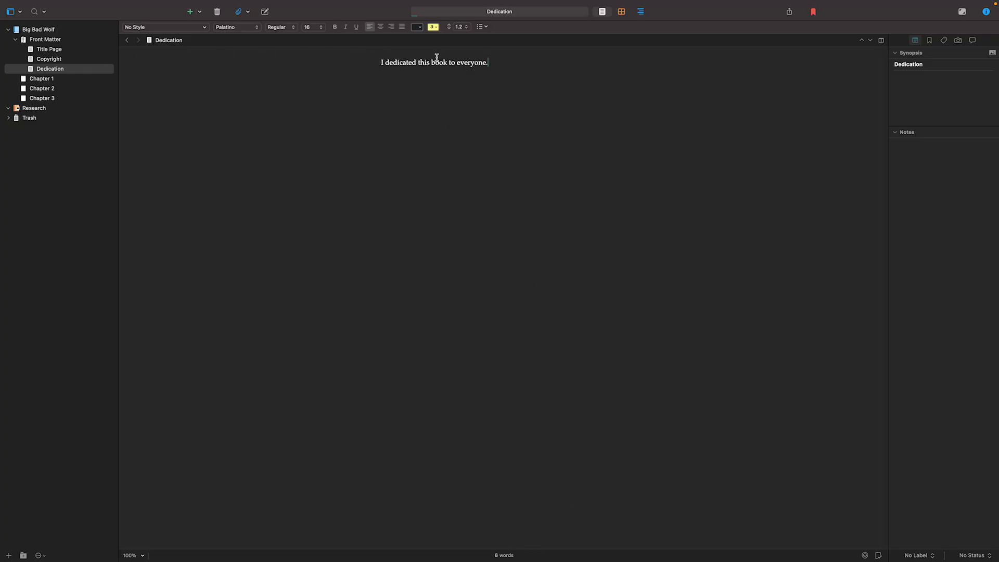
# Write a line of placeholder text in the Chapter 1 document, using font size 18
pyautogui.click(59, 80)
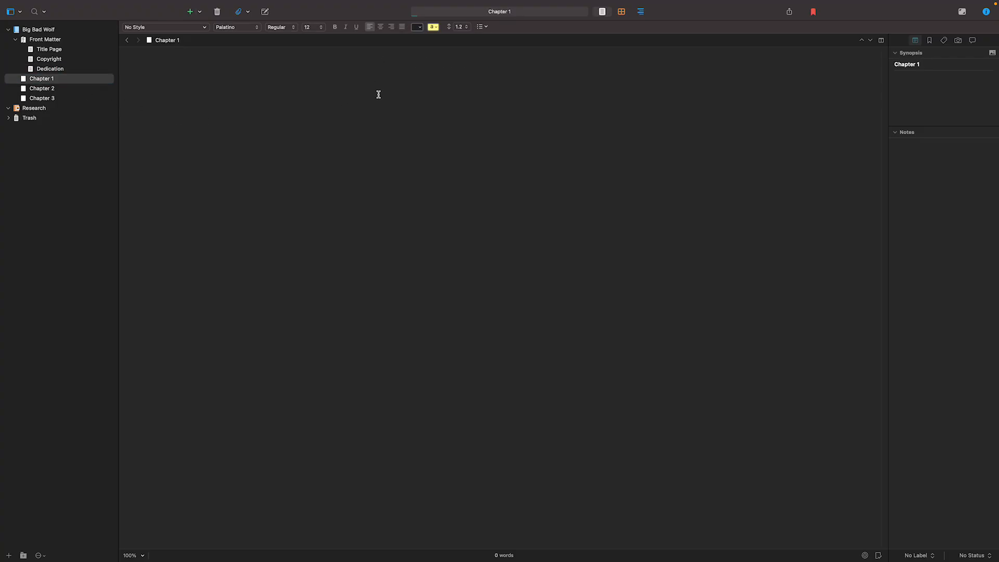
pyautogui.write('Cuherfyhiu dsjcnjkcnjknjkewn cewjkljcnejkcncjjc')
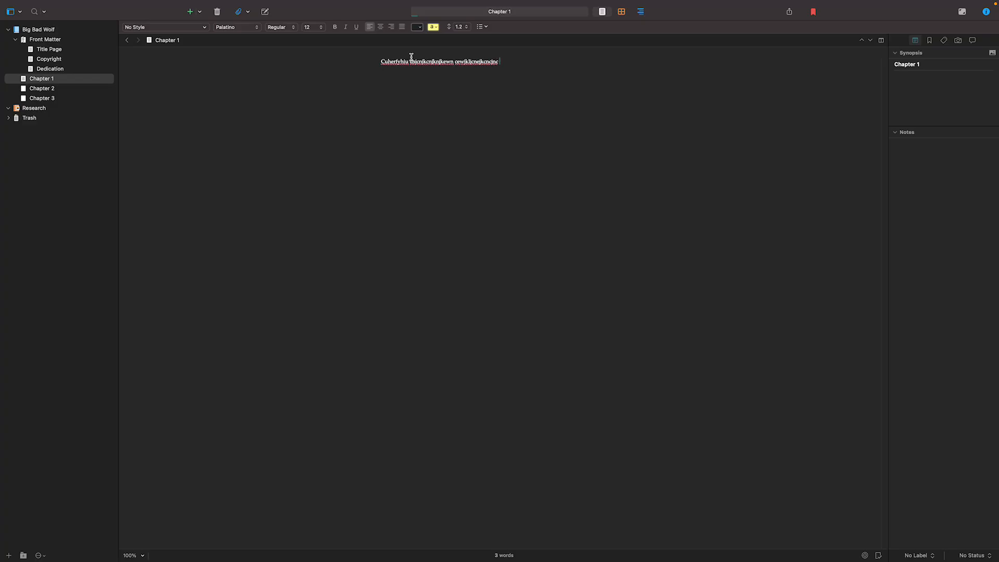
pyautogui.moveTo(503, 62); pyautogui.dragTo(335, 61)
pyautogui.click(315, 28)
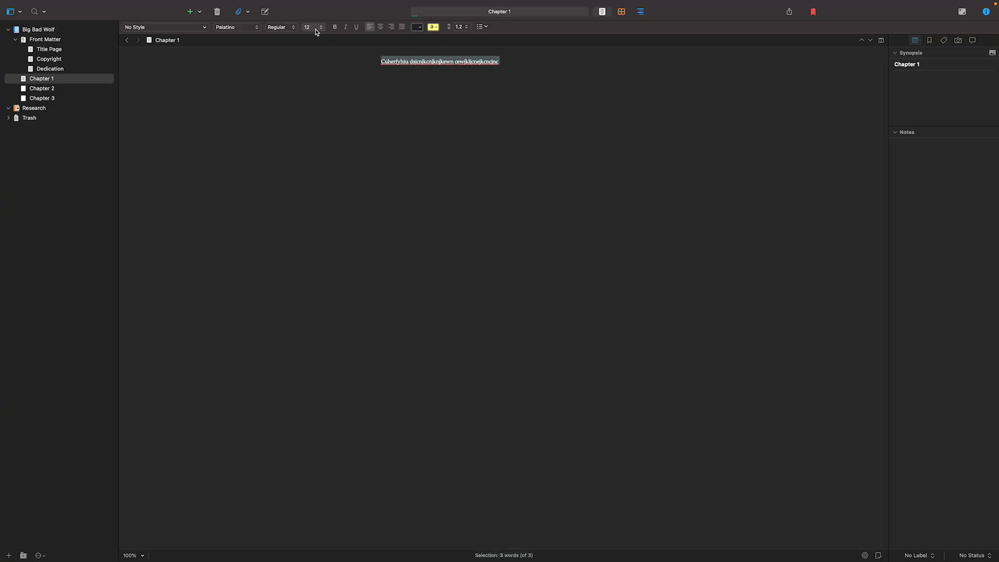
pyautogui.click(323, 66)
pyautogui.click(566, 63)
pyautogui.write('ccewcwc')
# Zoom the editor to 110% and extend the placeholder text in Chapter 1 with more filler words
pyautogui.click(142, 555)
pyautogui.click(133, 493)
pyautogui.write('ececmlkklmckec ')
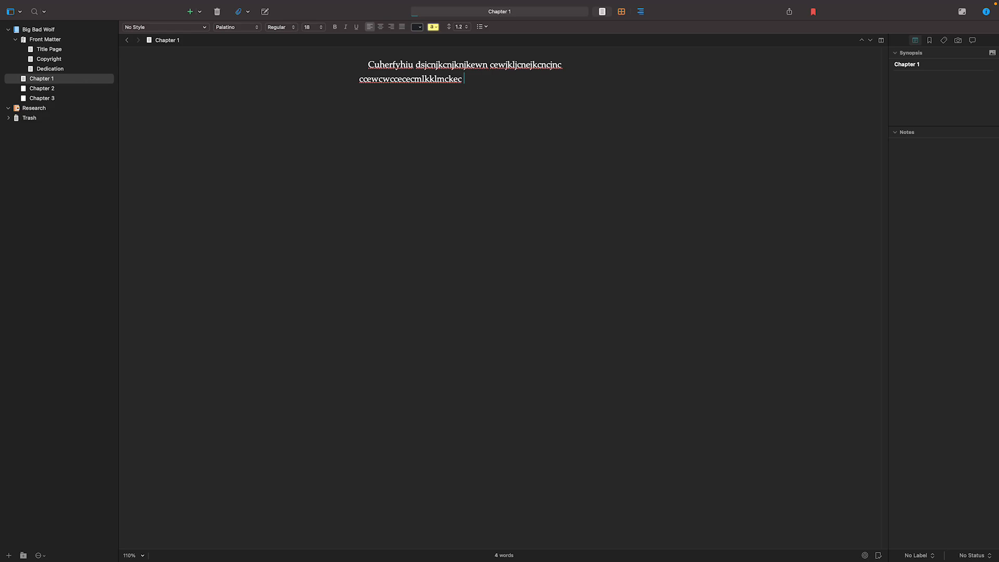
pyautogui.write('kewnckjwe ce ewcjnewjncj')
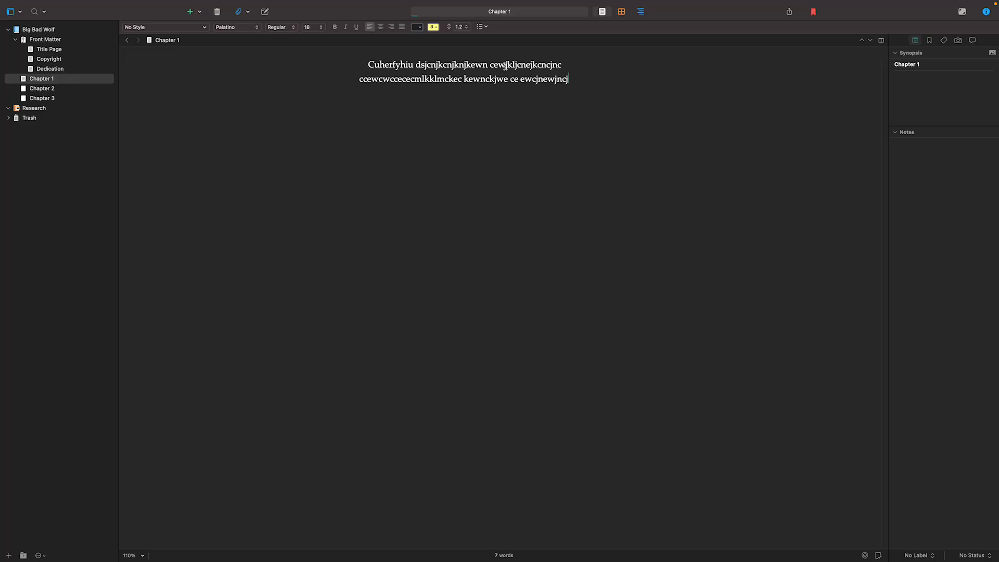
pyautogui.write('cecec cceecc')
# Switch the font to Arial Rounded MT Bold and continue the Chapter 1 placeholder text with another line
pyautogui.moveTo(786, 9)
pyautogui.click(240, 27)
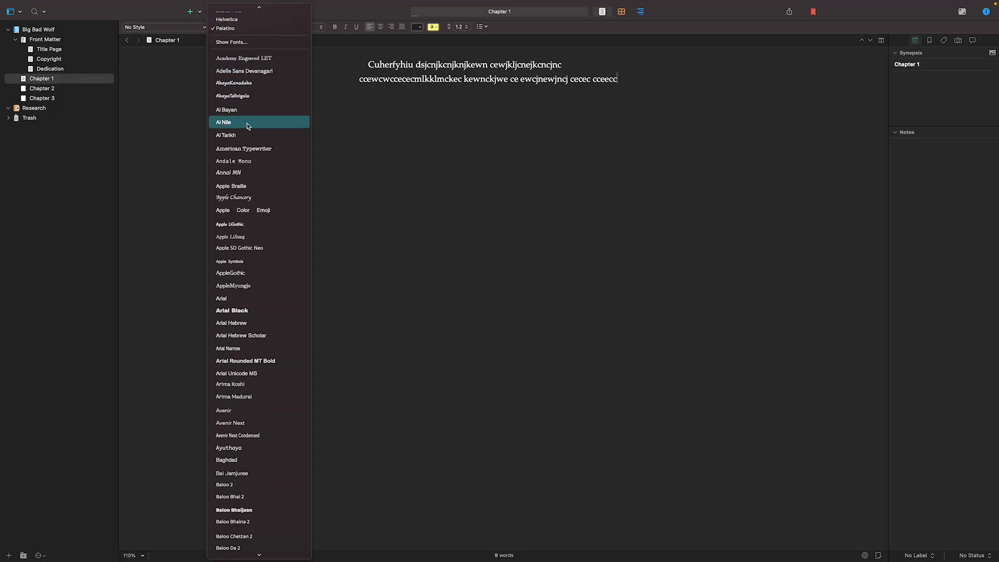
pyautogui.click(269, 361)
pyautogui.write('dx.')
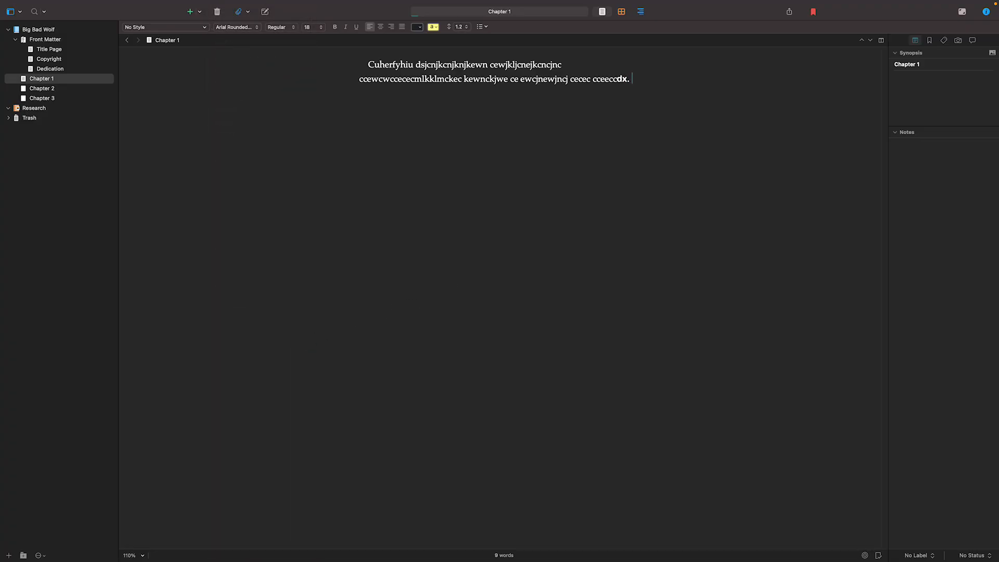
pyautogui.write(' wqdxwkwxkxkjn xwkxnwk')
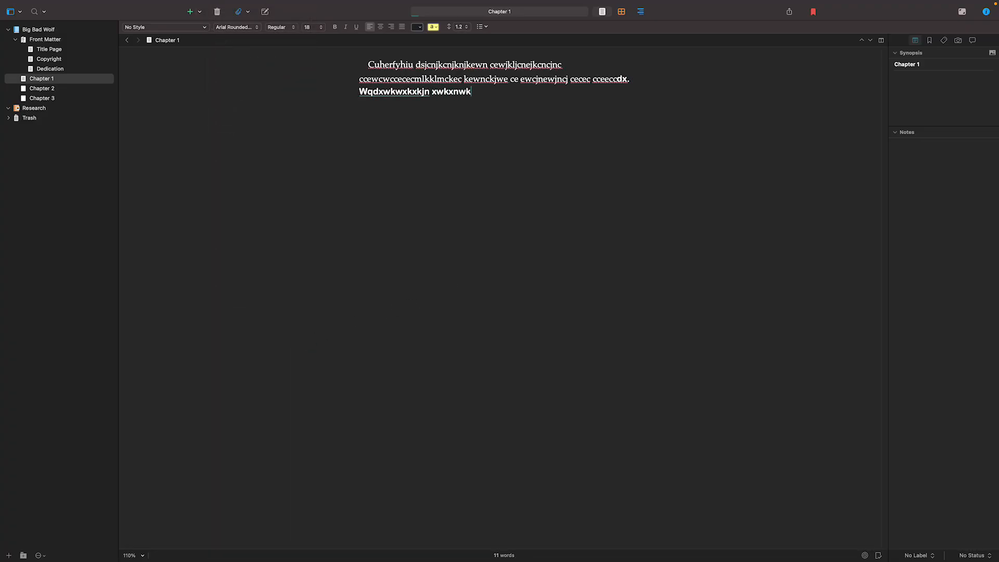
pyautogui.write('nwkj xwjnxjwn xjwnjxnx jxnjxjnw xwjn wj')
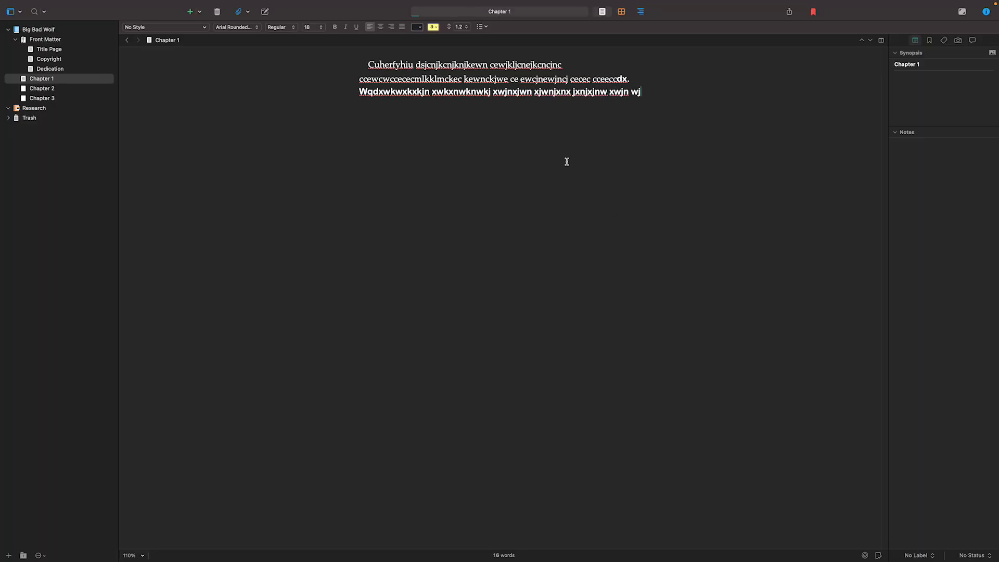
# Replace the last line of the Chapter 1 placeholder text with "x"
pyautogui.moveTo(643, 92); pyautogui.dragTo(334, 91)
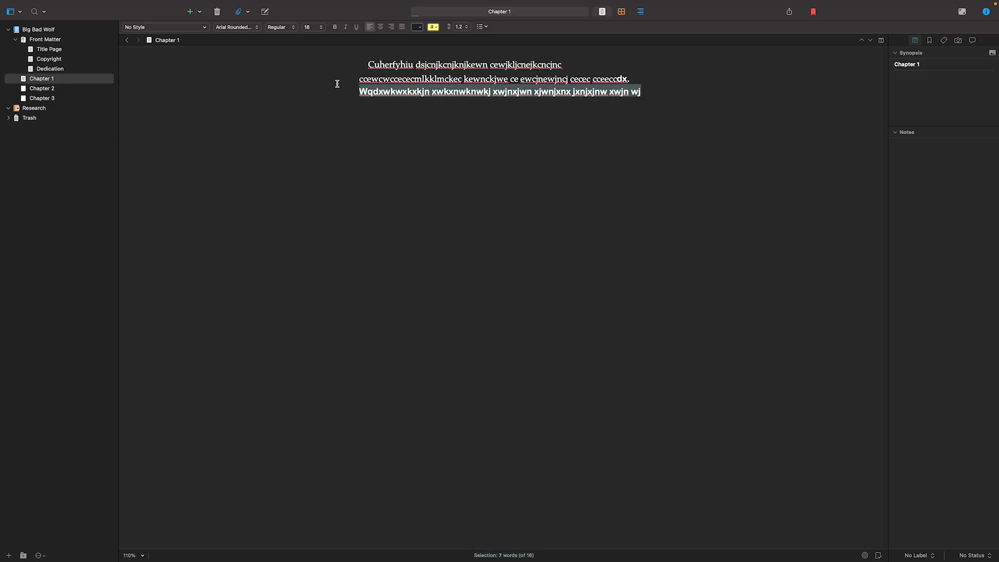
pyautogui.click(319, 28)
pyautogui.click(307, 54)
pyautogui.write('x')
# Try font size 48 on the Palatino part of the Chapter 1 text
pyautogui.moveTo(578, 79); pyautogui.dragTo(364, 60)
pyautogui.click(308, 27)
pyautogui.click(318, 55)
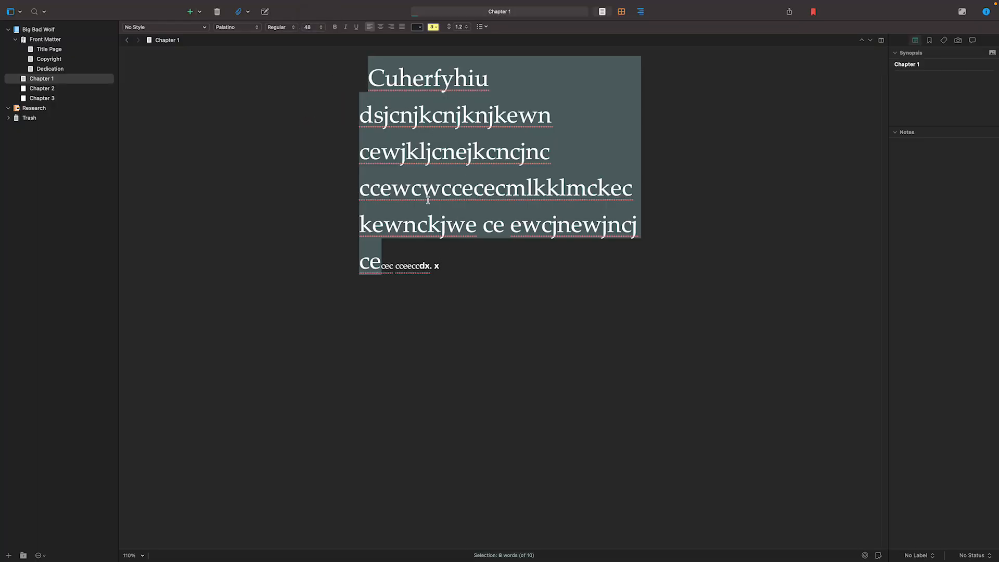
pyautogui.click(500, 282)
# Select all of the Chapter 1 text, reduce it to font size 12, and raise it to size 14
pyautogui.moveTo(482, 281); pyautogui.dragTo(331, 69)
pyautogui.click(312, 28)
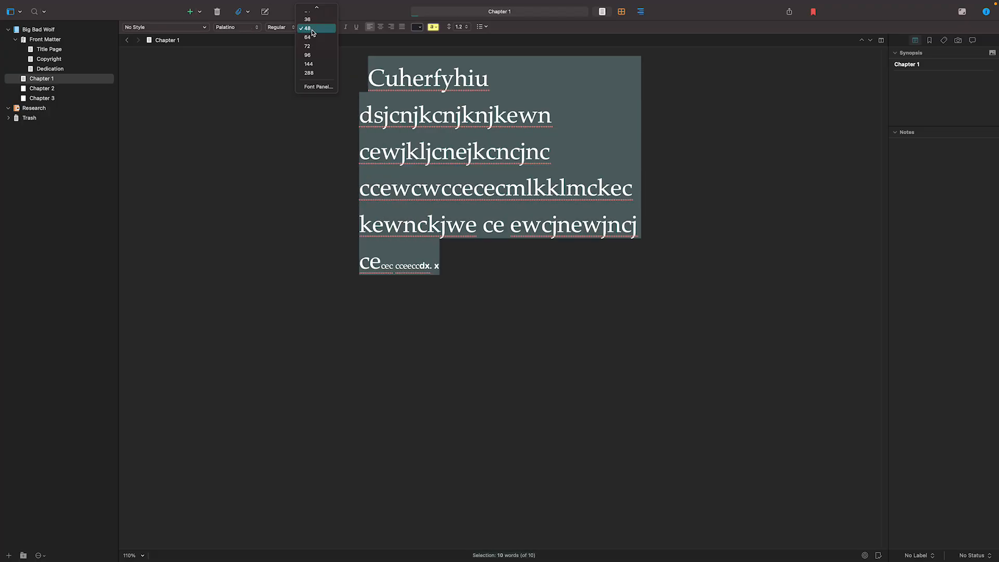
pyautogui.scroll(5, 312, 37)
pyautogui.click(313, 38)
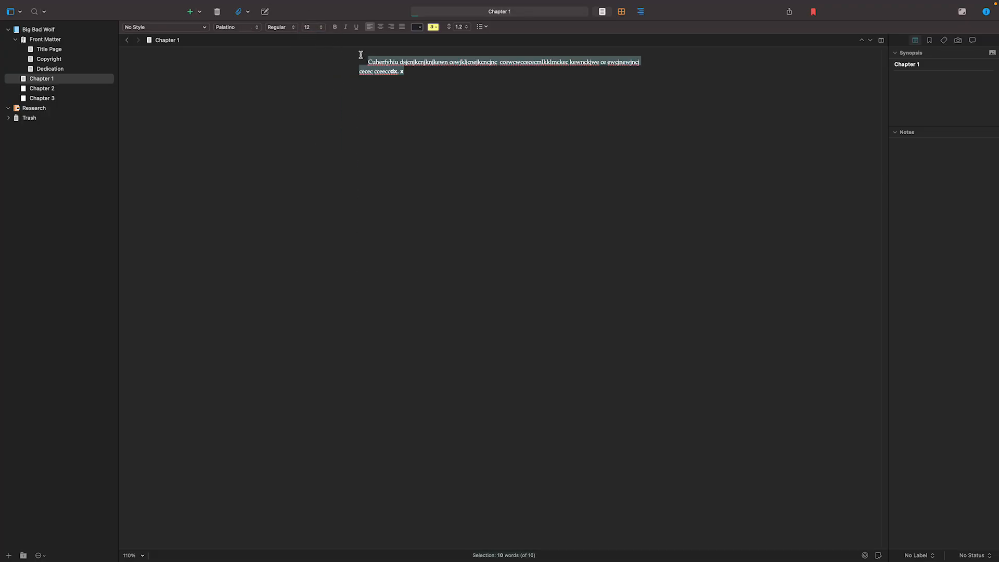
pyautogui.click(322, 27)
pyautogui.click(316, 45)
# Set the Chapter 1 text to 1.5 line spacing and font size 18
pyautogui.click(467, 30)
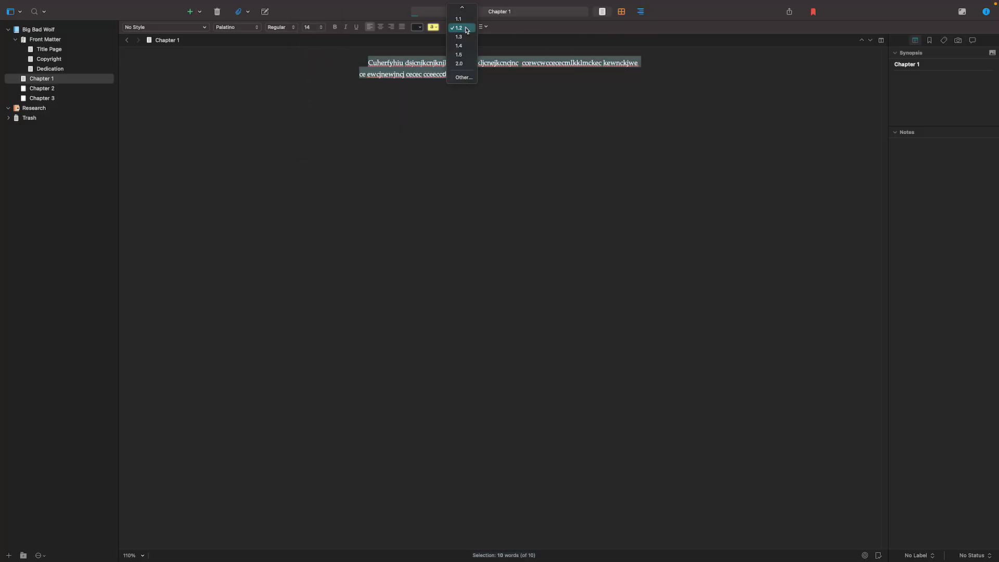
pyautogui.click(460, 54)
pyautogui.click(319, 27)
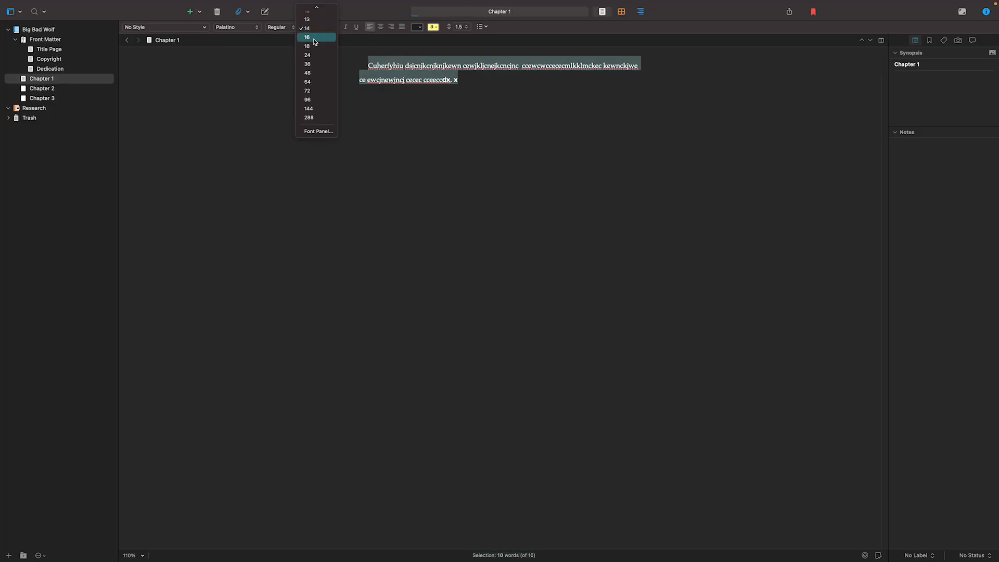
pyautogui.click(317, 51)
pyautogui.click(539, 106)
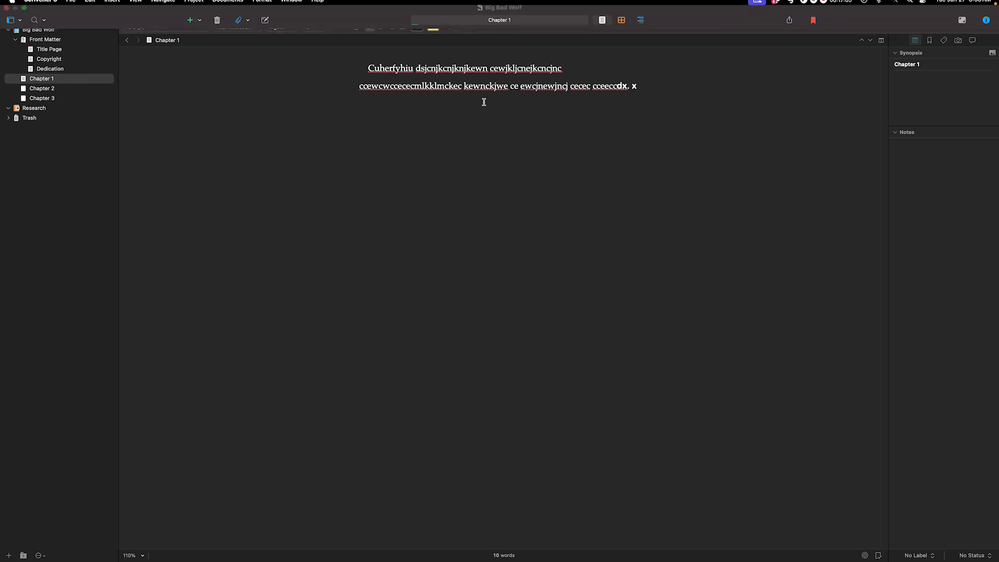
# Open the Title Page document and compile the whole project as a Microsoft Word (.docx) file named Big Bad Wolf in Downloads
pyautogui.click(54, 50)
pyautogui.click(594, 178)
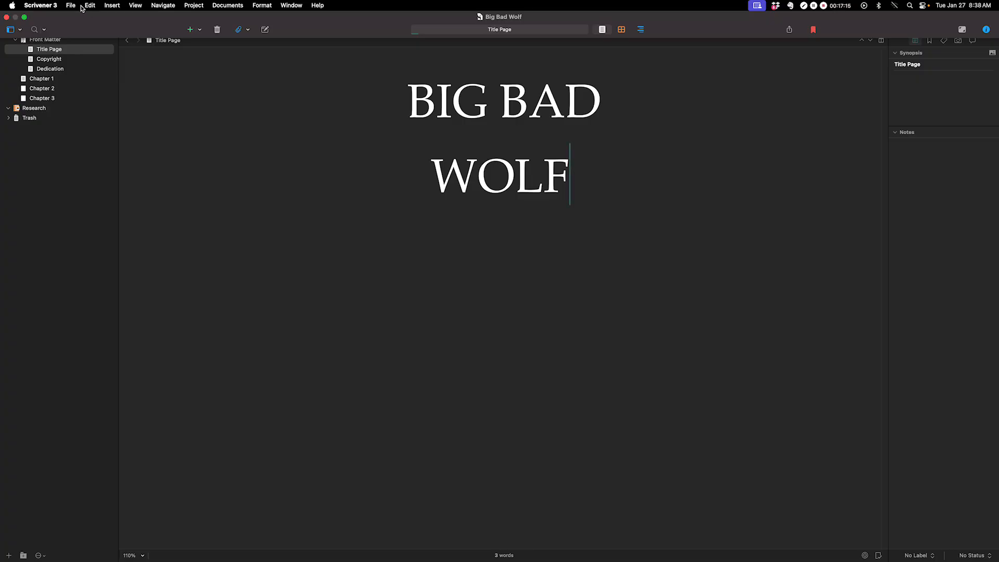
pyautogui.click(76, 7)
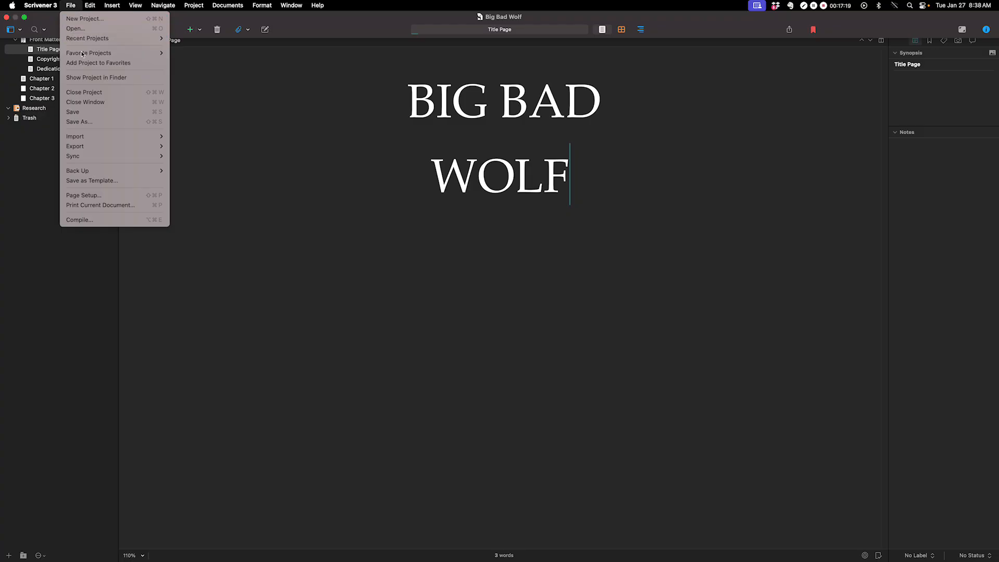
pyautogui.click(88, 221)
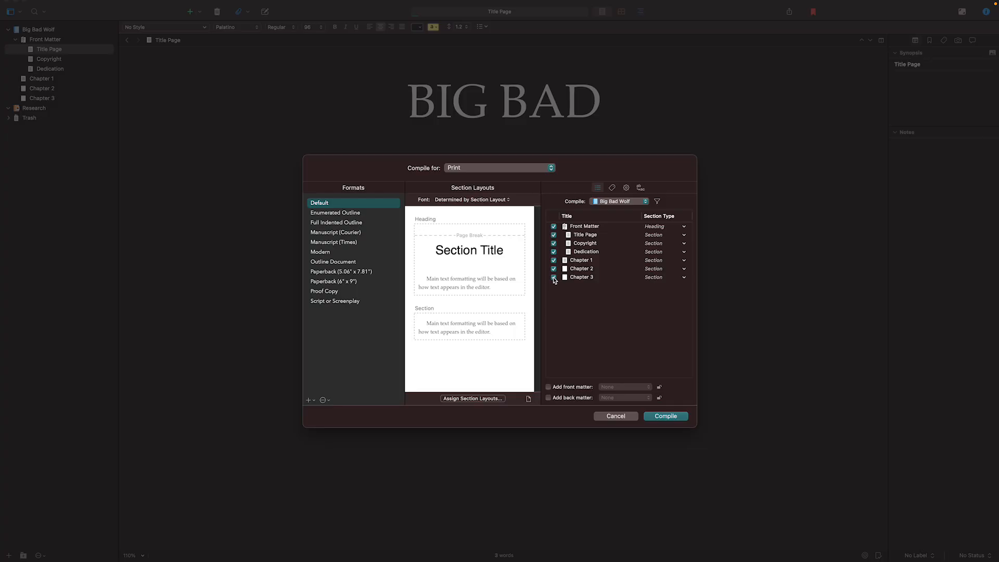
pyautogui.click(484, 169)
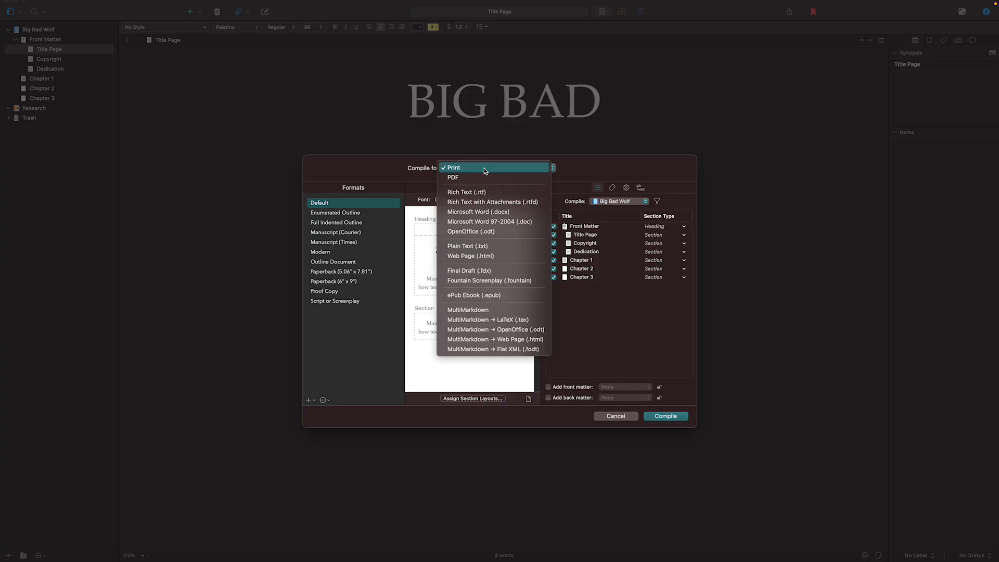
pyautogui.click(495, 218)
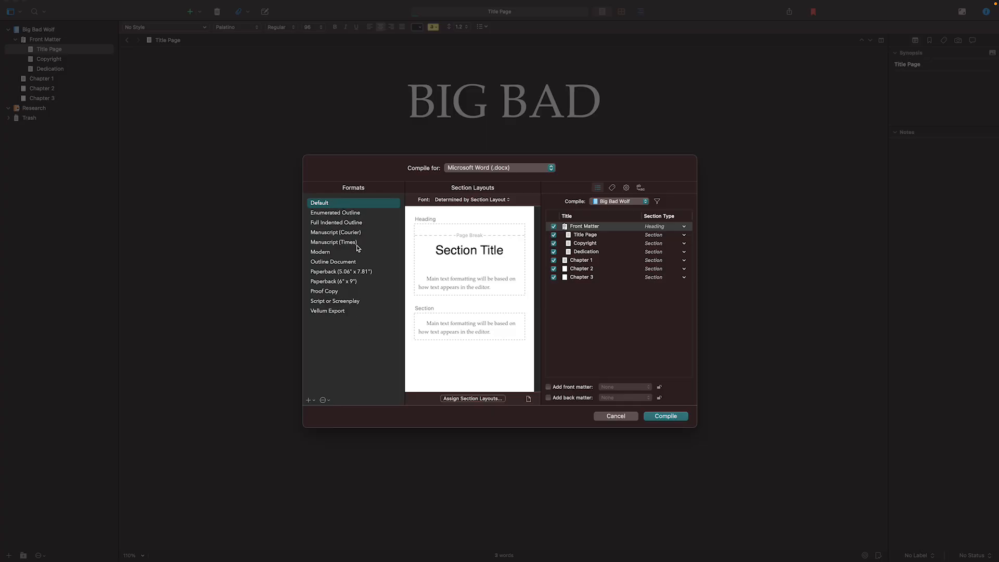
pyautogui.click(666, 416)
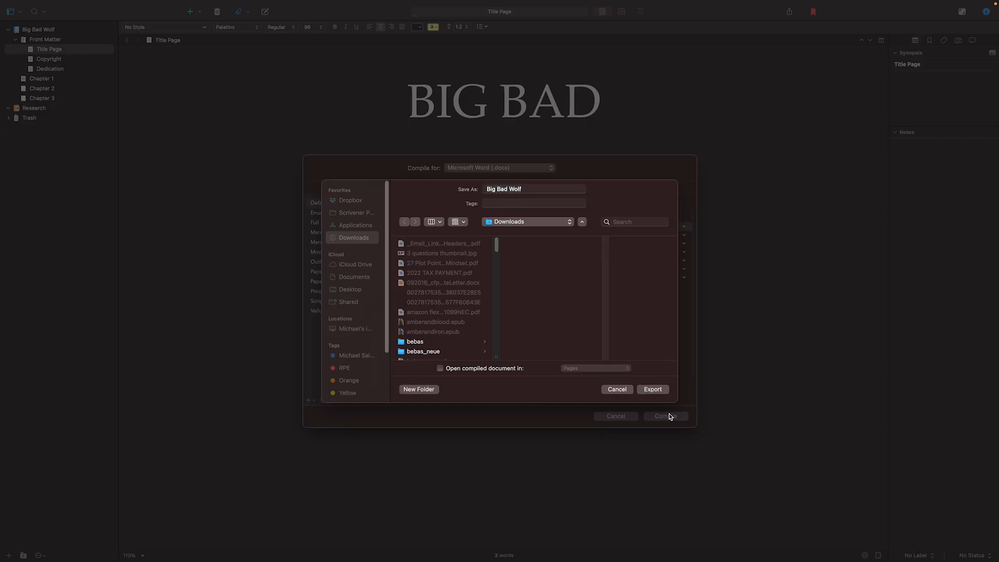
pyautogui.click(649, 391)
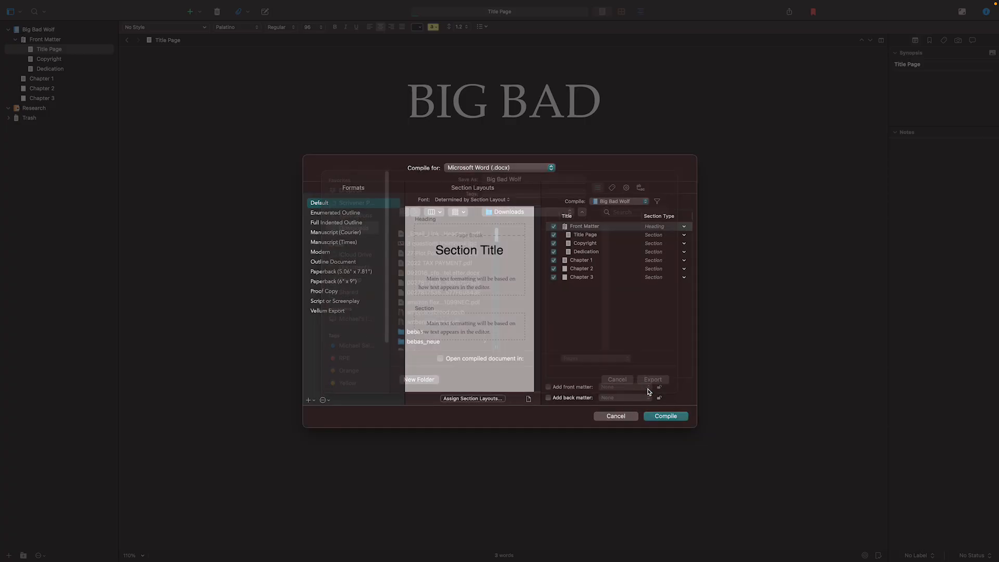